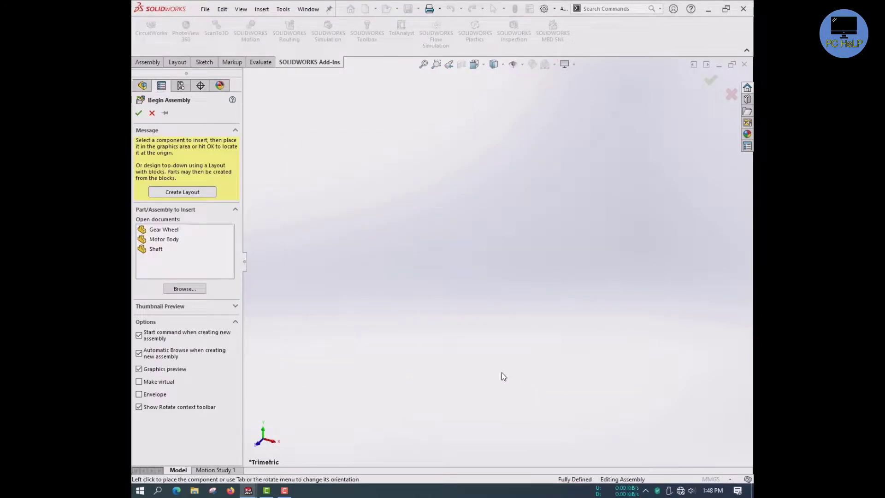
# Place the Motor Body part in the new assembly as its first component
pyautogui.click(163, 240)
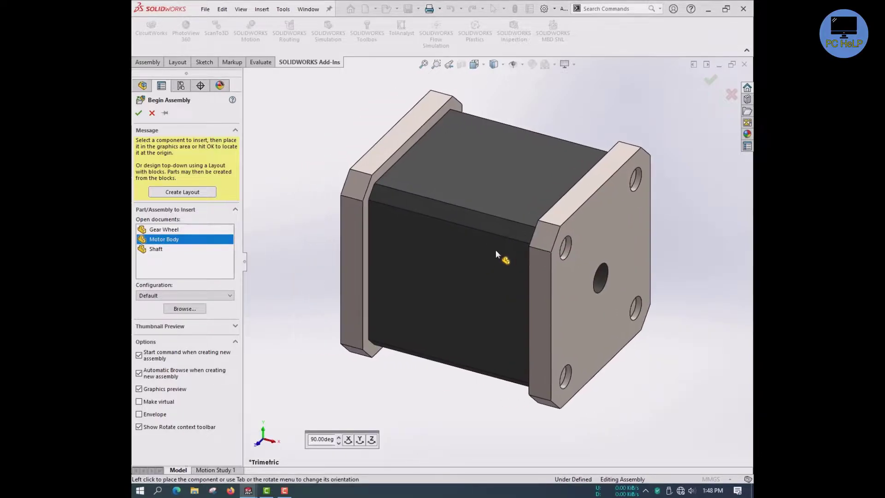
pyautogui.click(496, 251)
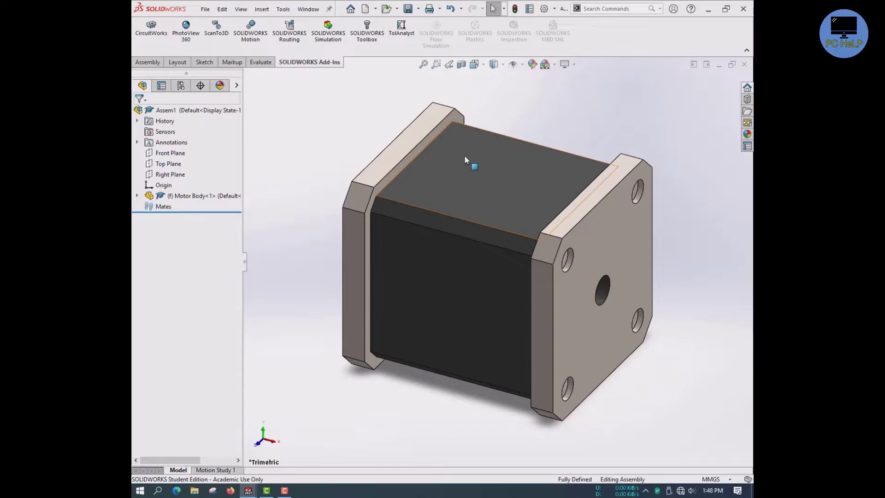
# Float the motor body and move it slightly to a new position
pyautogui.rightClick(501, 152)
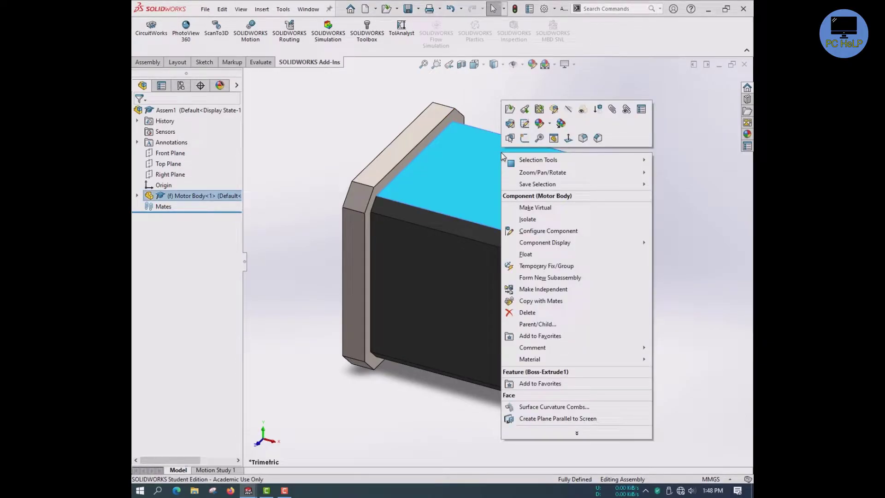
pyautogui.click(552, 257)
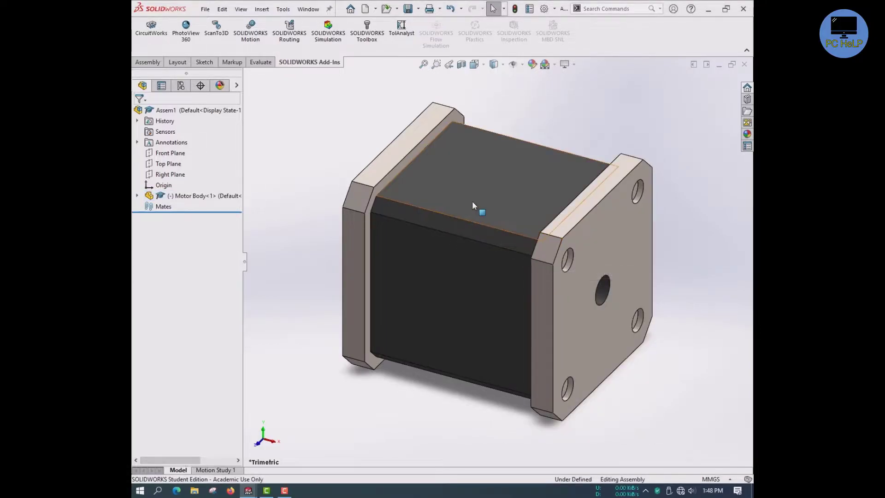
pyautogui.moveTo(492, 168); pyautogui.dragTo(473, 212)
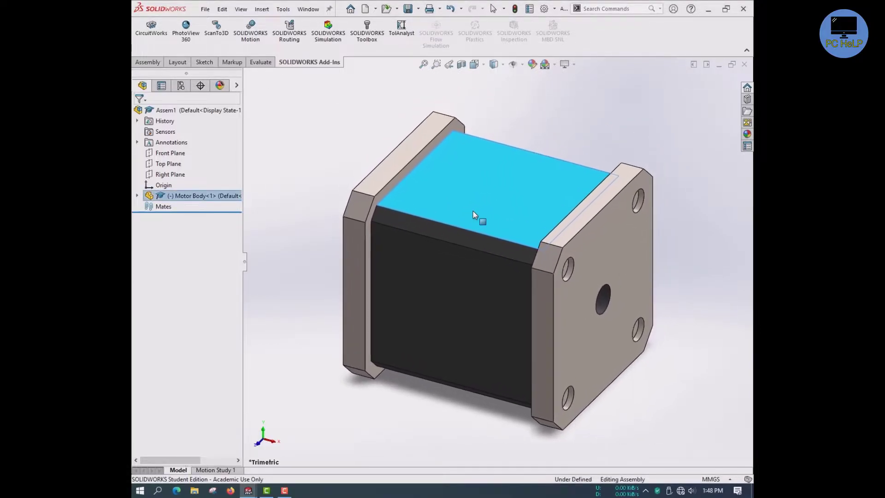
# Fix the motor body in place and test that it cannot be moved
pyautogui.rightClick(490, 167)
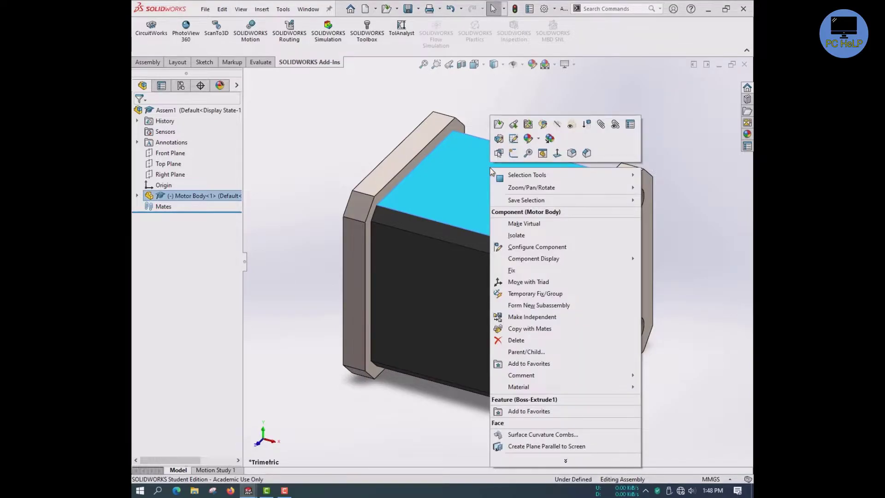
pyautogui.click(513, 271)
pyautogui.moveTo(488, 189); pyautogui.dragTo(513, 159)
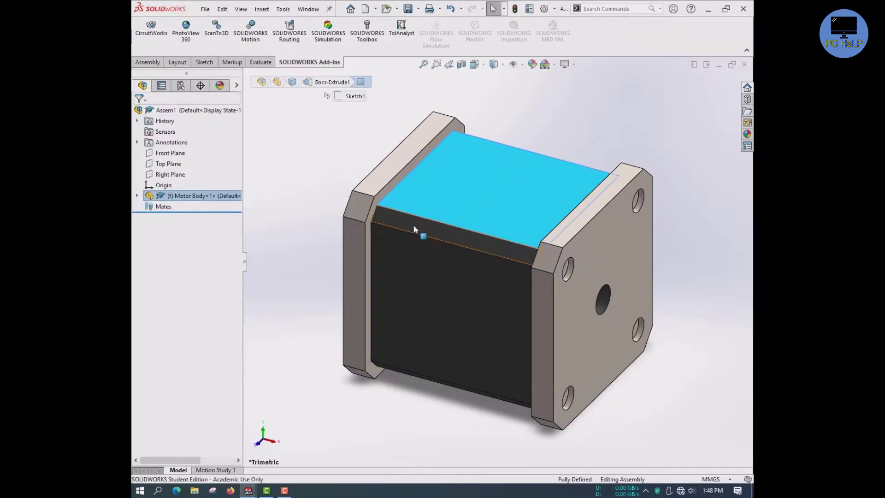
pyautogui.click(324, 162)
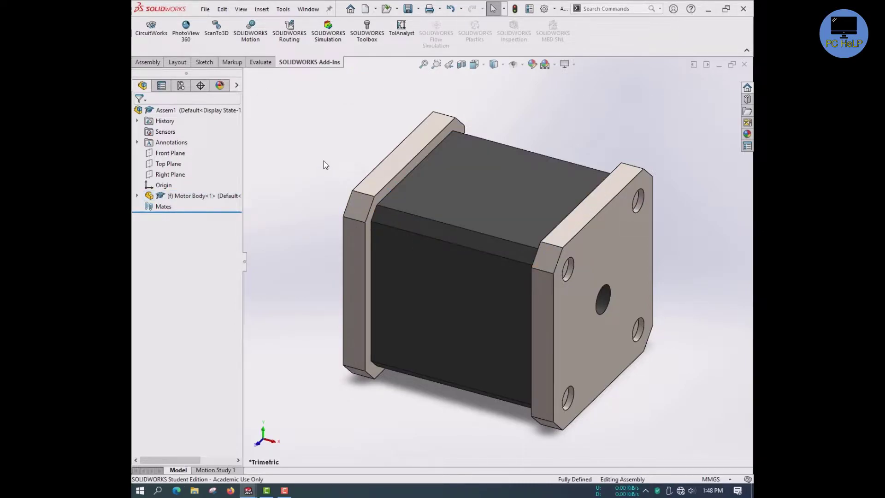
pyautogui.scroll(-5, 323, 162)
pyautogui.scroll(6, 595, 274)
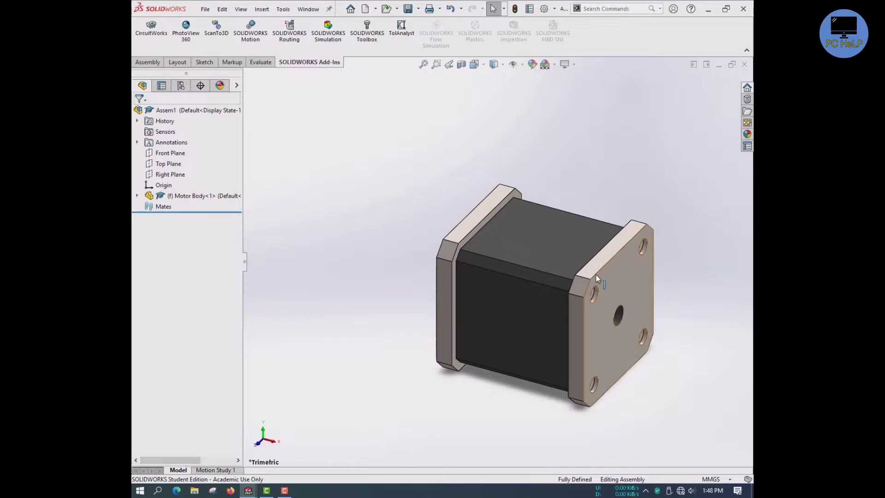
pyautogui.scroll(3, 595, 274)
pyautogui.scroll(-2, 607, 281)
pyautogui.press('f')
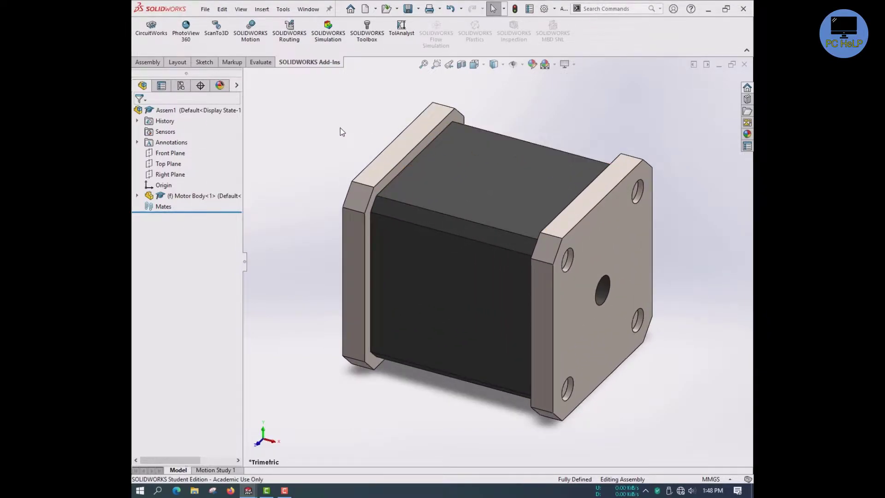
# Insert the Shaft part into the assembly, placing it in front of the motor body
pyautogui.click(155, 62)
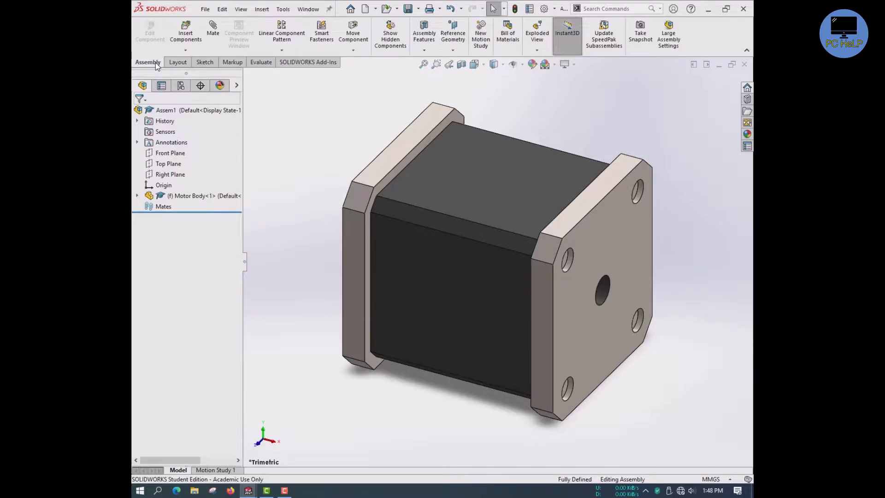
pyautogui.click(185, 31)
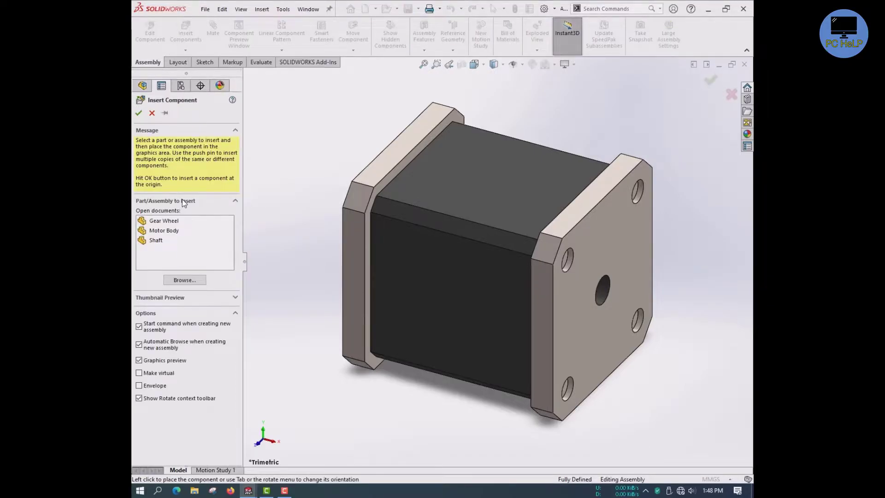
pyautogui.click(154, 240)
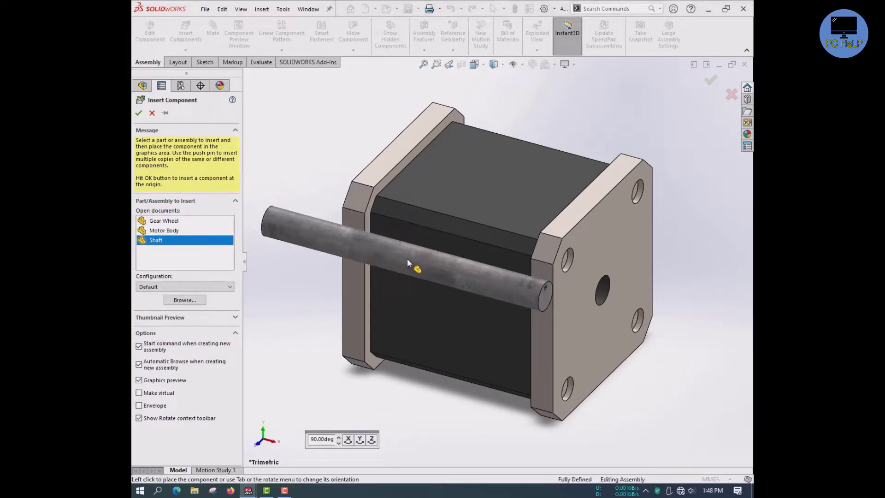
pyautogui.click(407, 259)
# Insert the Gear Wheel part into the assembly, placing it beside the motor body's rear end plate
pyautogui.click(185, 35)
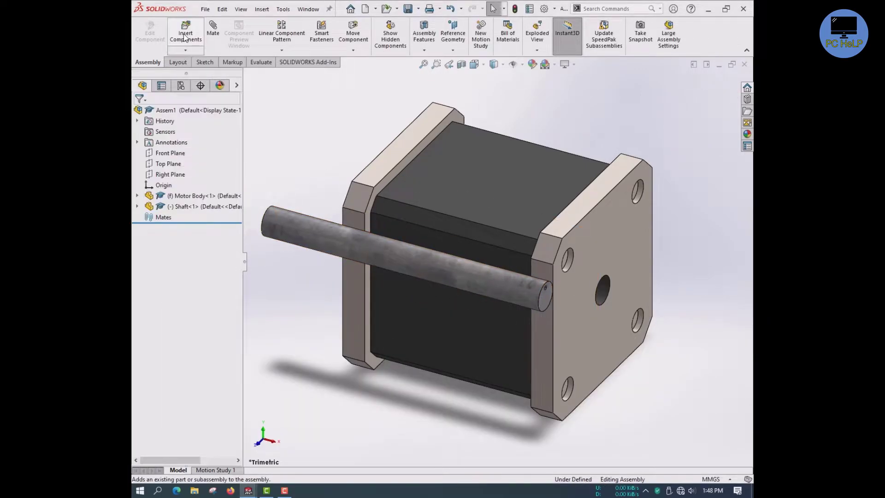
pyautogui.click(171, 221)
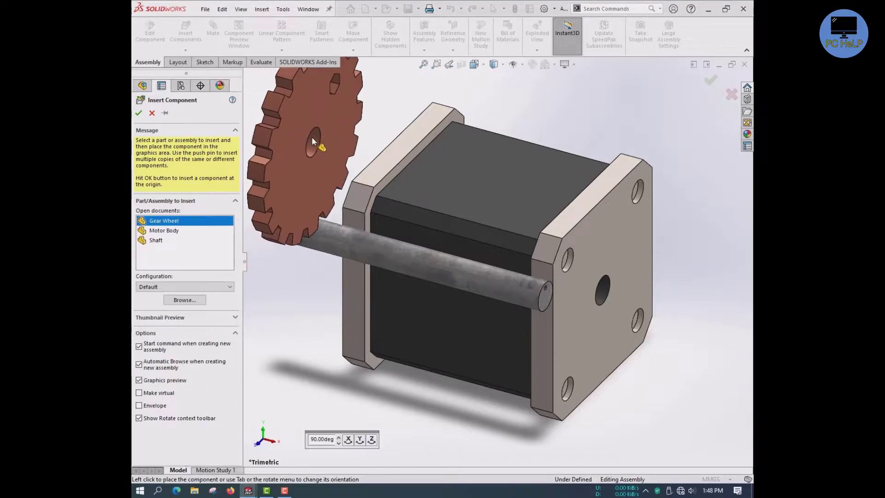
pyautogui.click(313, 136)
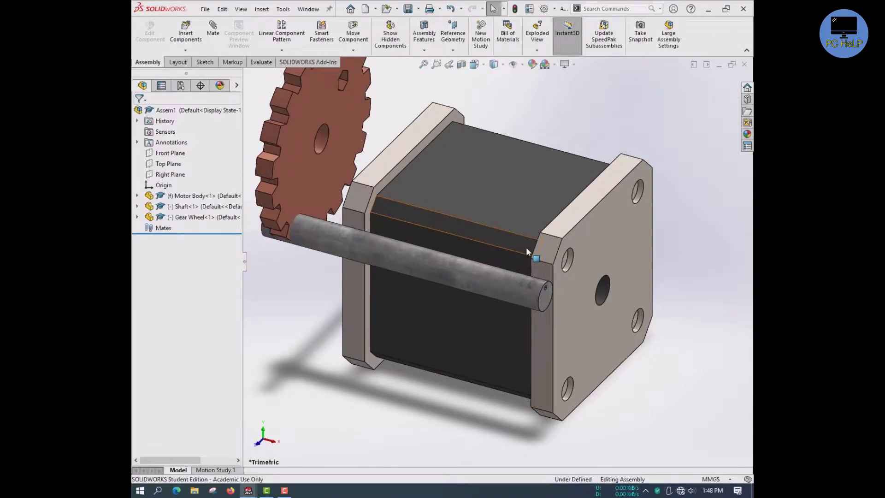
# Add a concentric mate between the shaft's cylindrical face and the central hole of the motor body
pyautogui.scroll(3, 526, 247)
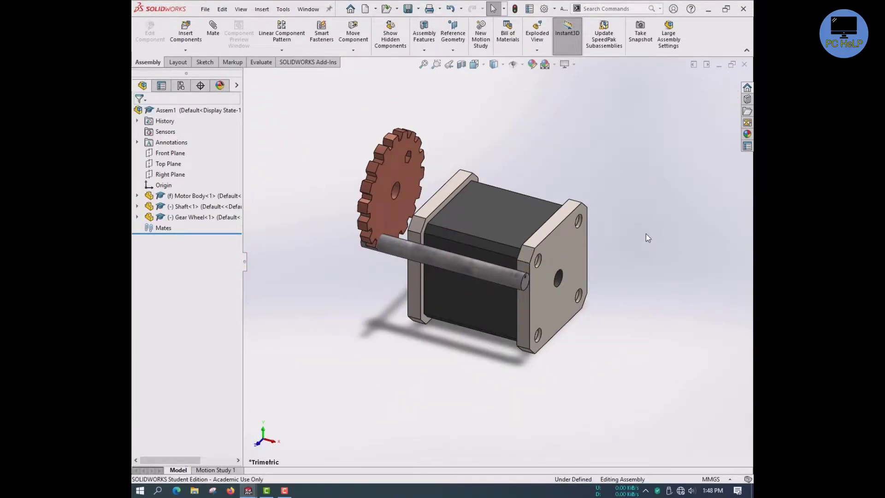
pyautogui.click(217, 35)
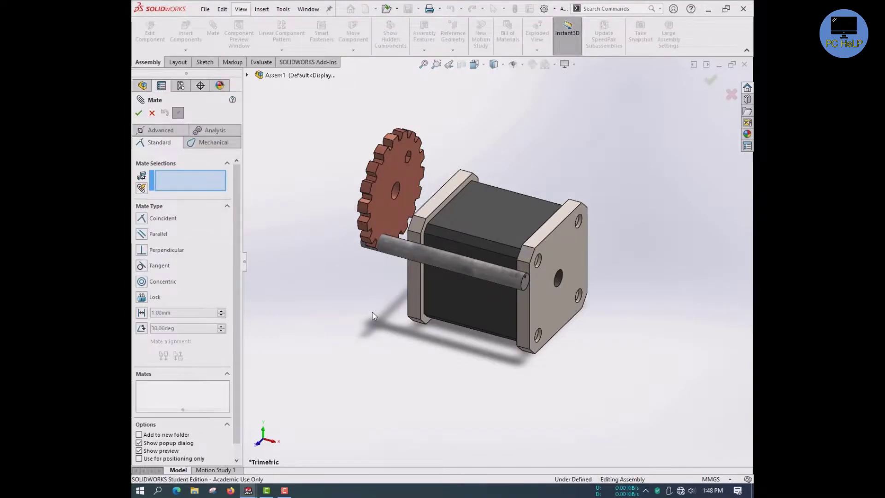
pyautogui.click(418, 251)
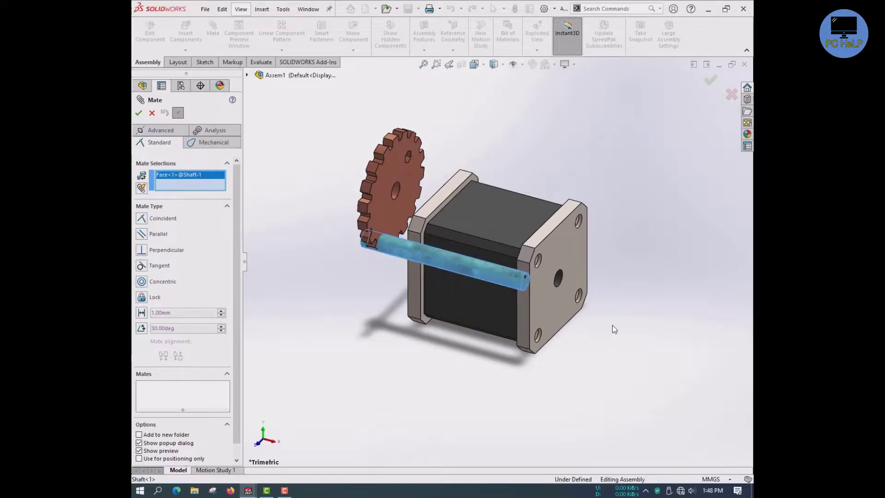
pyautogui.scroll(-3, 602, 281)
pyautogui.moveTo(601, 281); pyautogui.dragTo(537, 277, button='middle')
pyautogui.click(456, 268)
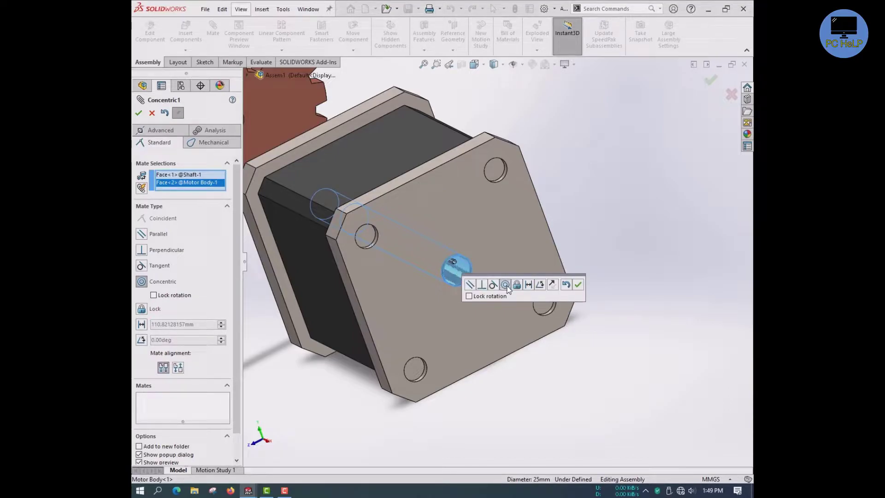
pyautogui.click(578, 284)
# Slide the shaft along its hole and mate its rear end face coincident with the outer face of the motor body's rear plate
pyautogui.press('f')
pyautogui.moveTo(382, 323); pyautogui.dragTo(468, 327, button='middle')
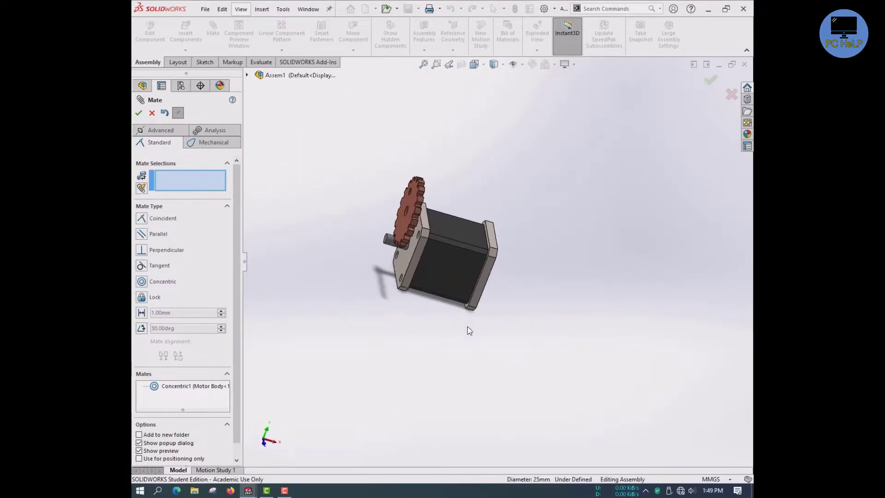
pyautogui.scroll(-4, 410, 265)
pyautogui.scroll(2, 412, 226)
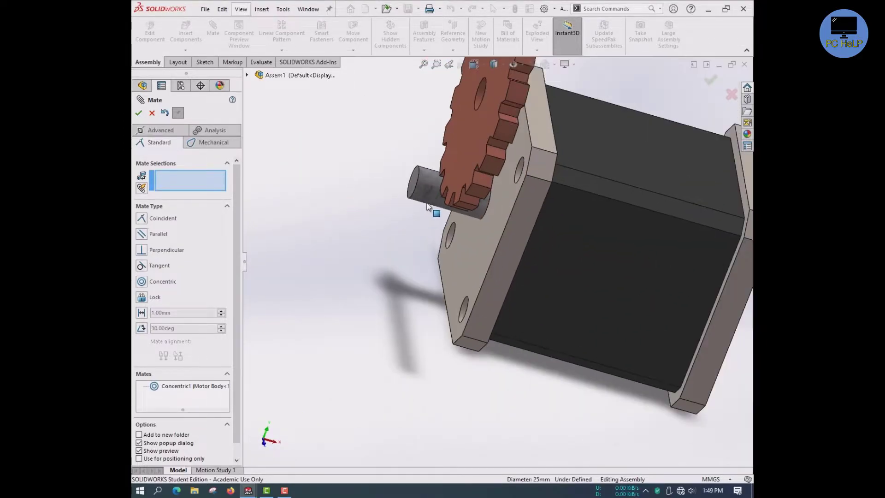
pyautogui.moveTo(427, 199)
pyautogui.mouseDown()
pyautogui.moveTo(368, 188)
pyautogui.moveTo(441, 196)
pyautogui.moveTo(344, 190)
pyautogui.moveTo(450, 205)
pyautogui.moveTo(420, 215)
pyautogui.mouseUp()
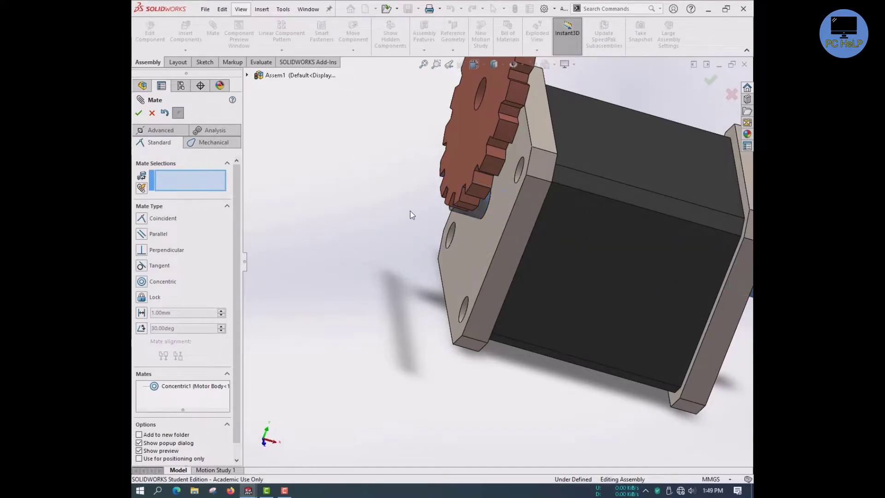
pyautogui.moveTo(412, 247)
pyautogui.mouseDown(button='middle')
pyautogui.moveTo(367, 233)
pyautogui.moveTo(396, 249)
pyautogui.mouseUp(button='middle')
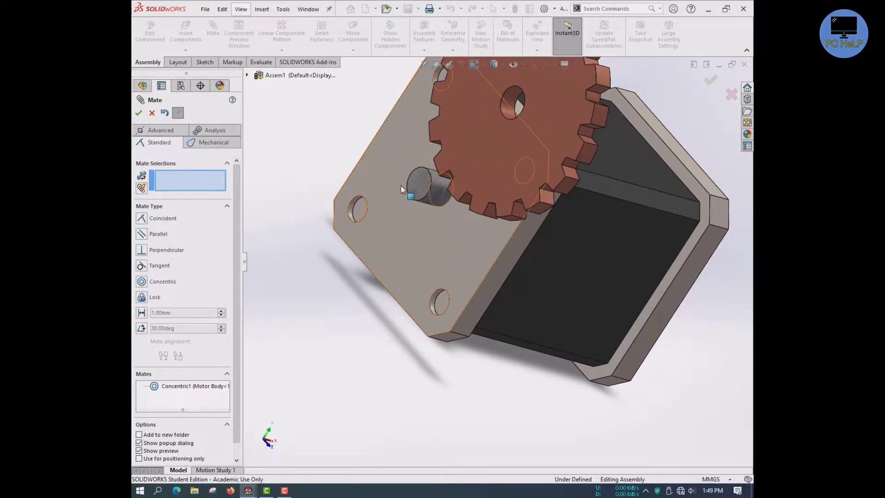
pyautogui.click(418, 179)
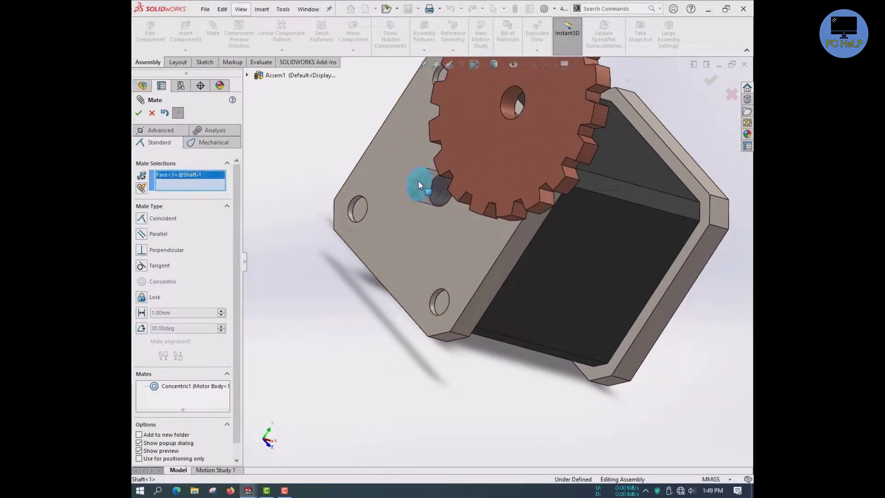
pyautogui.click(375, 181)
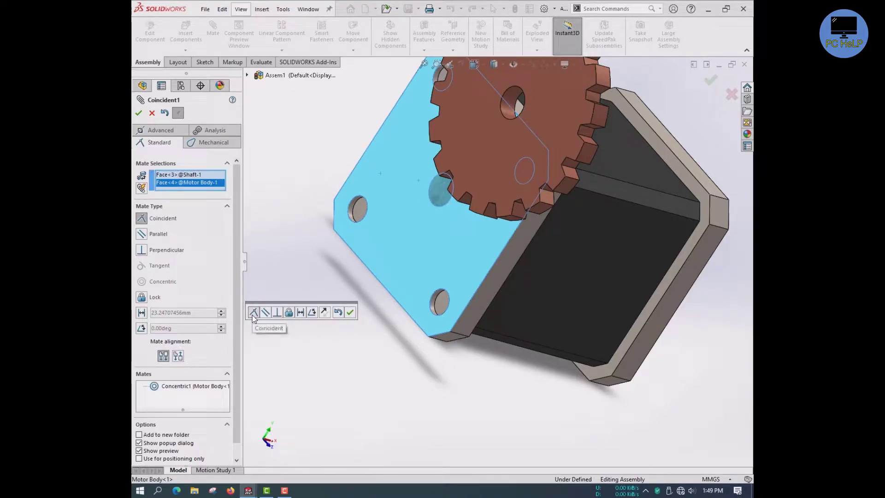
pyautogui.click(349, 313)
pyautogui.scroll(5, 364, 359)
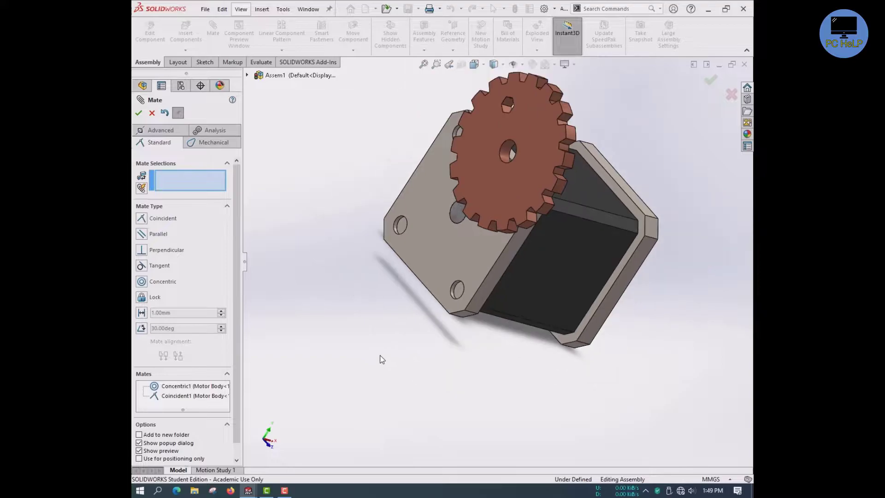
pyautogui.moveTo(642, 326); pyautogui.dragTo(557, 252, button='middle')
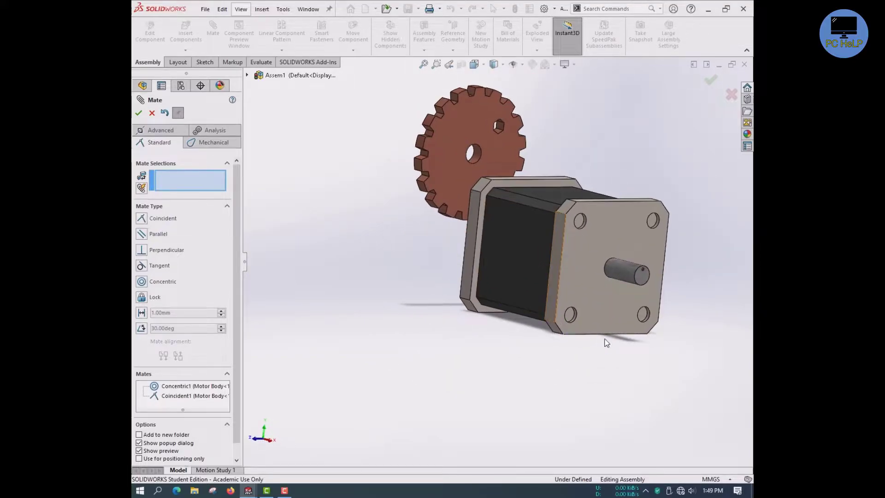
pyautogui.scroll(-4, 645, 266)
pyautogui.scroll(2, 645, 266)
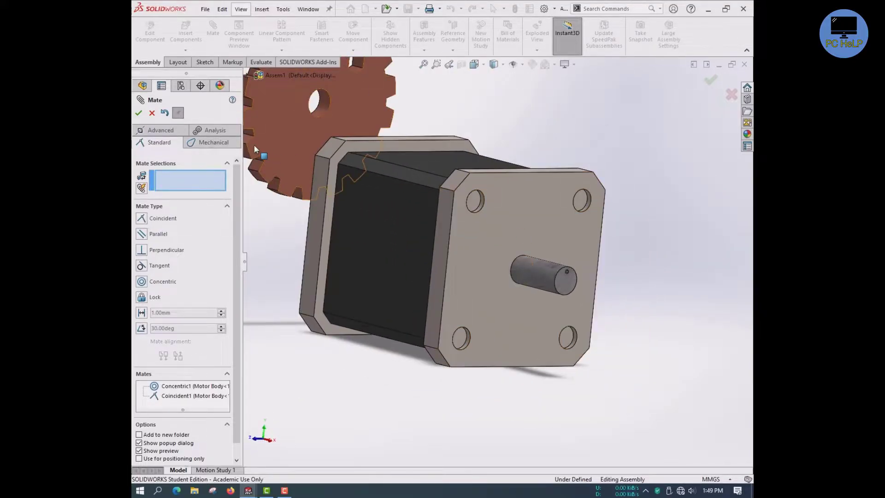
pyautogui.click(139, 114)
# Rotate the shaft in the motor body to check that it turns freely
pyautogui.scroll(-3, 576, 267)
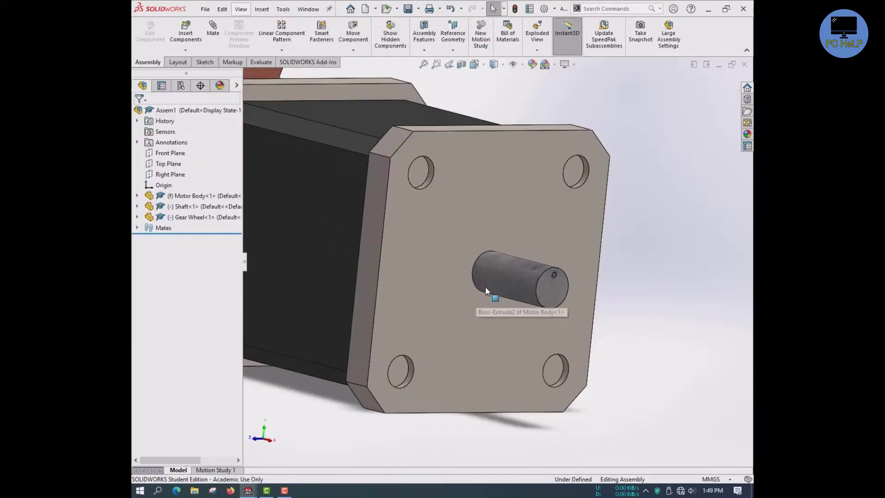
pyautogui.click(505, 269)
pyautogui.moveTo(526, 255); pyautogui.dragTo(685, 241)
pyautogui.click(687, 242)
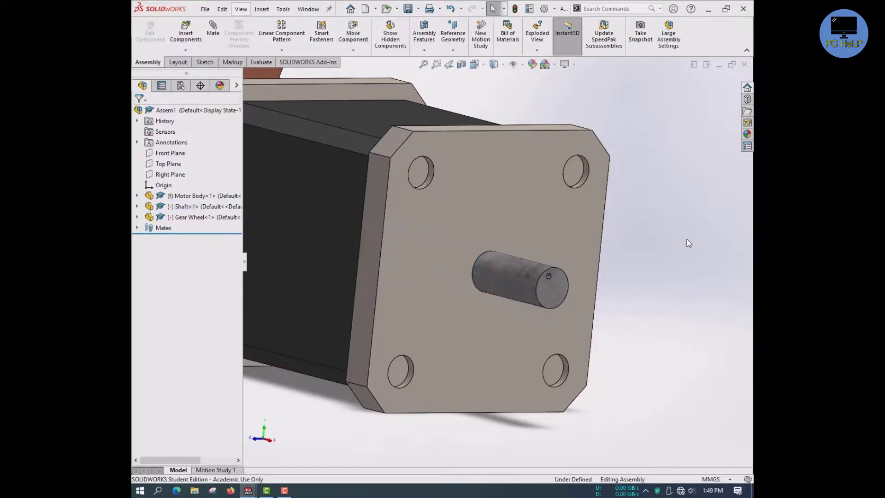
# Add a concentric mate between the gear wheel's central hole and the shaft's cylindrical face
pyautogui.scroll(5, 655, 247)
pyautogui.scroll(1, 447, 121)
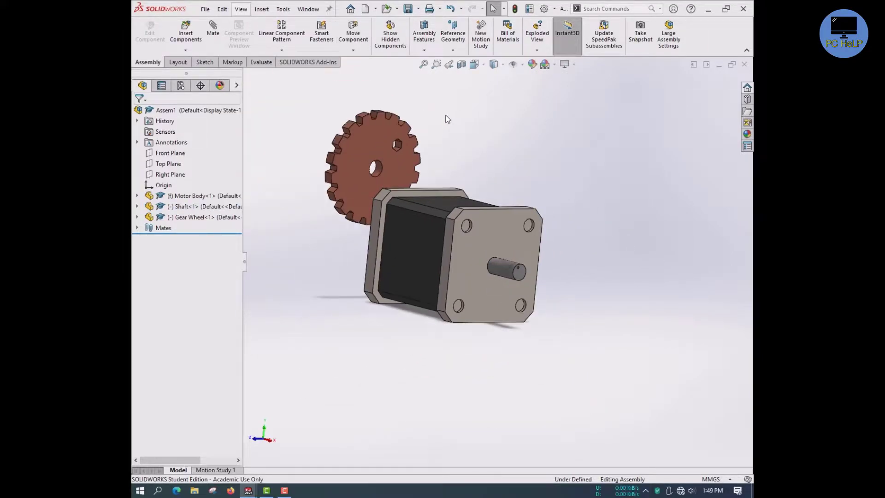
pyautogui.scroll(-3, 446, 115)
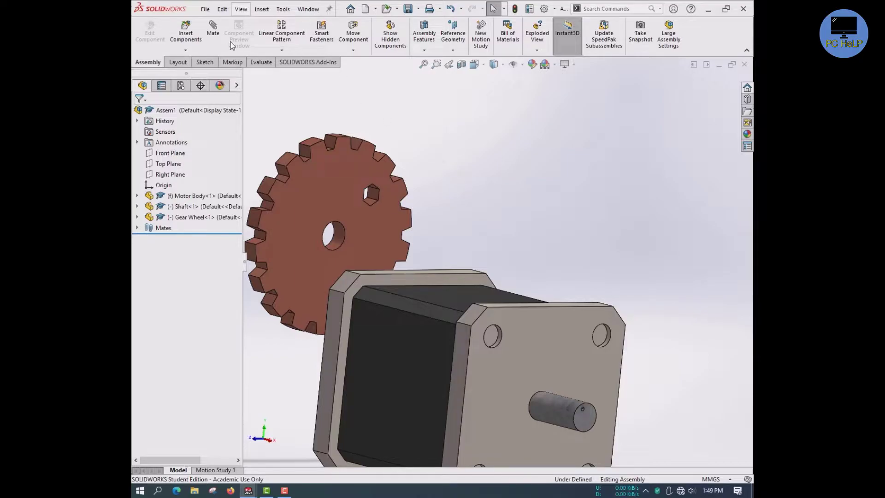
pyautogui.click(213, 36)
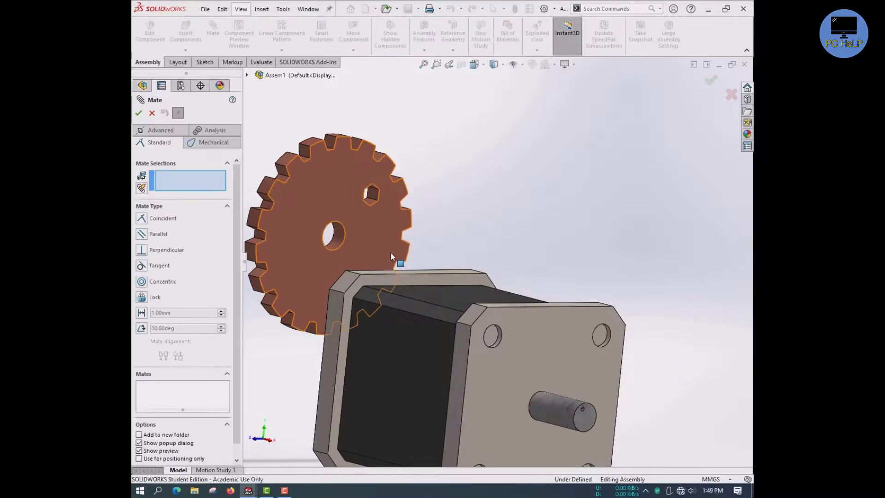
pyautogui.scroll(-3, 340, 232)
pyautogui.click(356, 241)
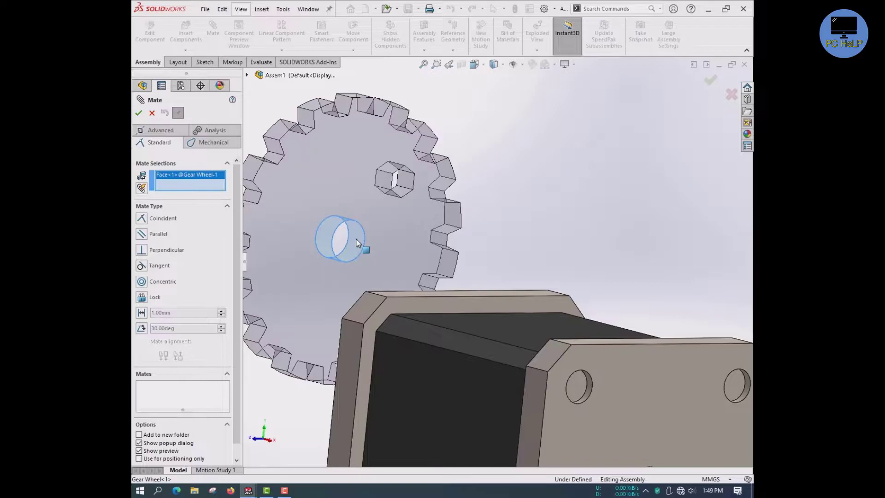
pyautogui.scroll(5, 574, 239)
pyautogui.scroll(-6, 565, 333)
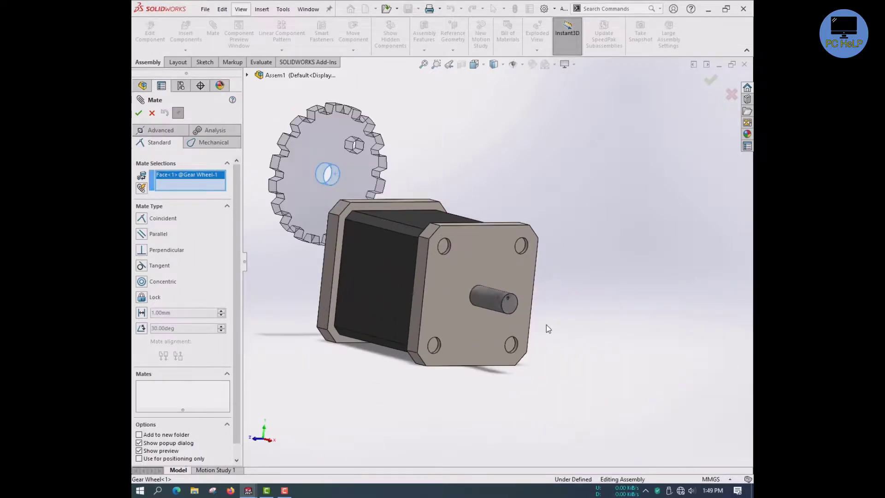
pyautogui.click(460, 282)
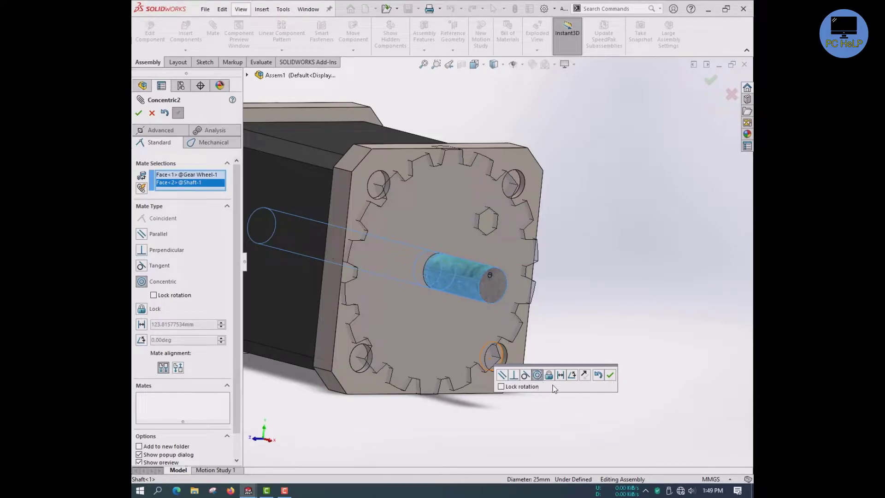
pyautogui.click(611, 375)
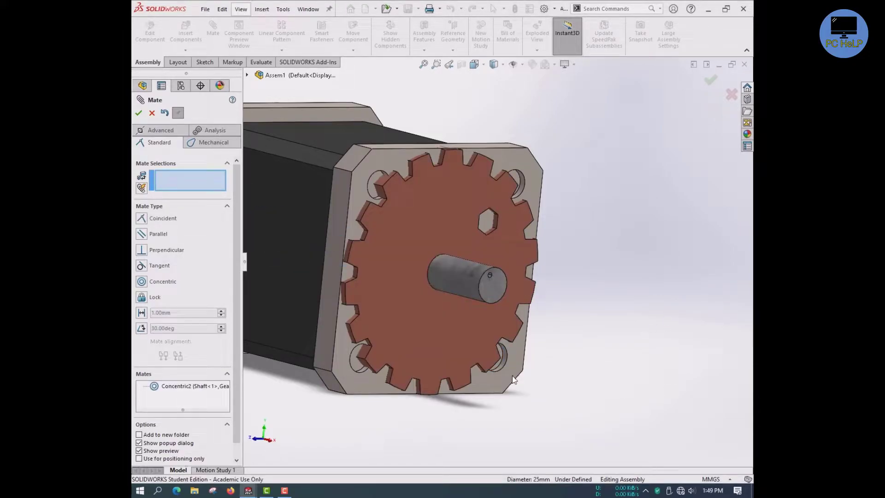
# Slide the gear wheel along the shaft and mate its outer face coincident with the shaft's front end face
pyautogui.moveTo(386, 273); pyautogui.dragTo(476, 276)
pyautogui.click(683, 286)
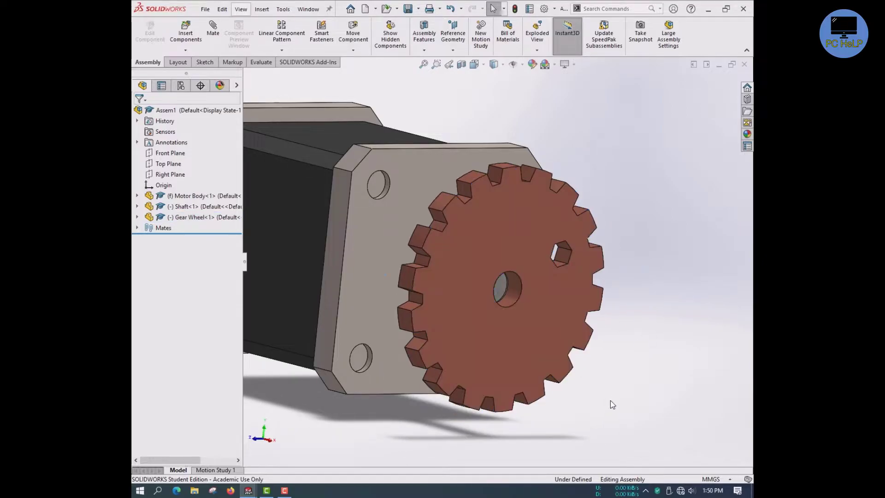
pyautogui.scroll(-1, 607, 376)
pyautogui.scroll(2, 579, 366)
pyautogui.moveTo(485, 311); pyautogui.dragTo(567, 306)
pyautogui.click(597, 294)
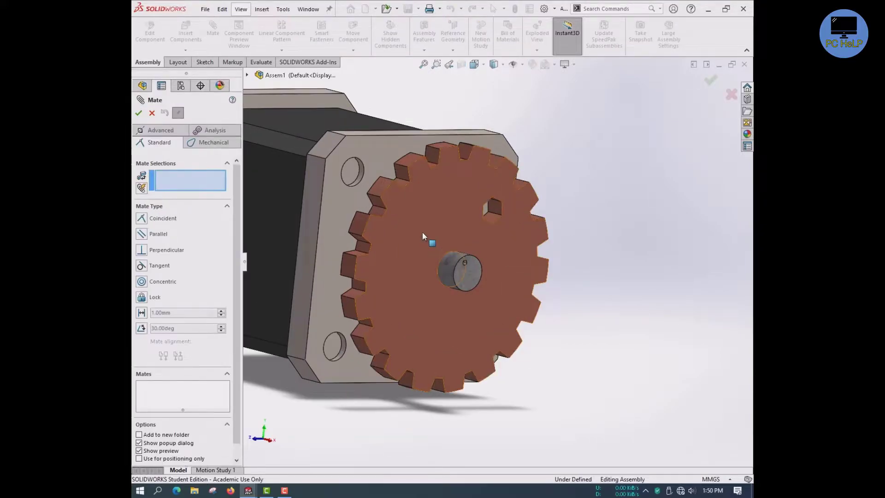
pyautogui.click(422, 231)
pyautogui.click(469, 276)
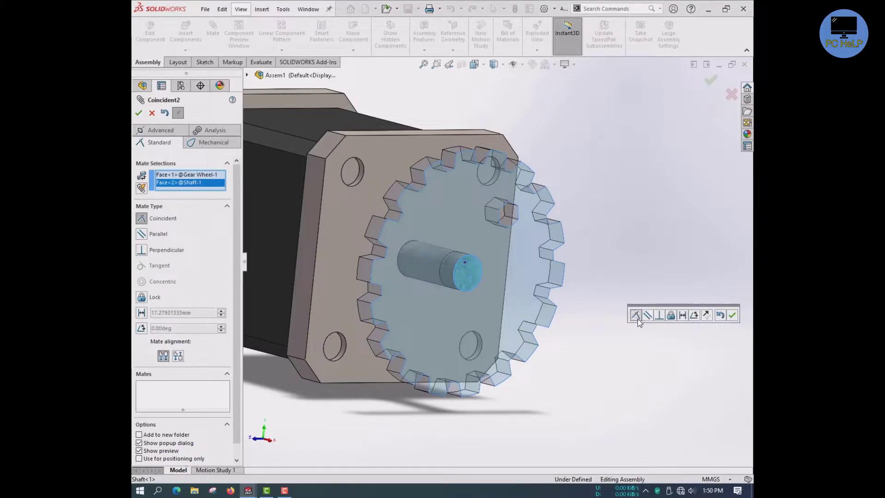
pyautogui.click(733, 315)
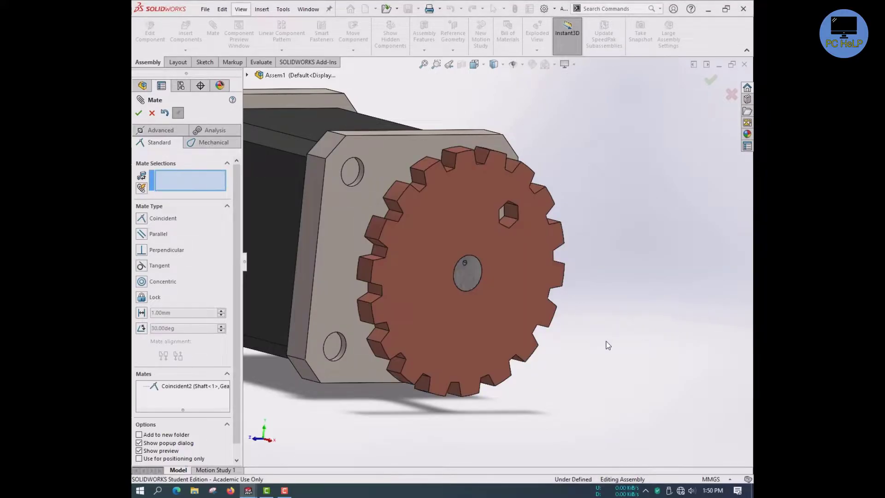
pyautogui.click(139, 112)
# Rotate the gear wheel and the shaft separately to check whether they turn independently of each other
pyautogui.moveTo(457, 199); pyautogui.dragTo(514, 206)
pyautogui.press('Escape')
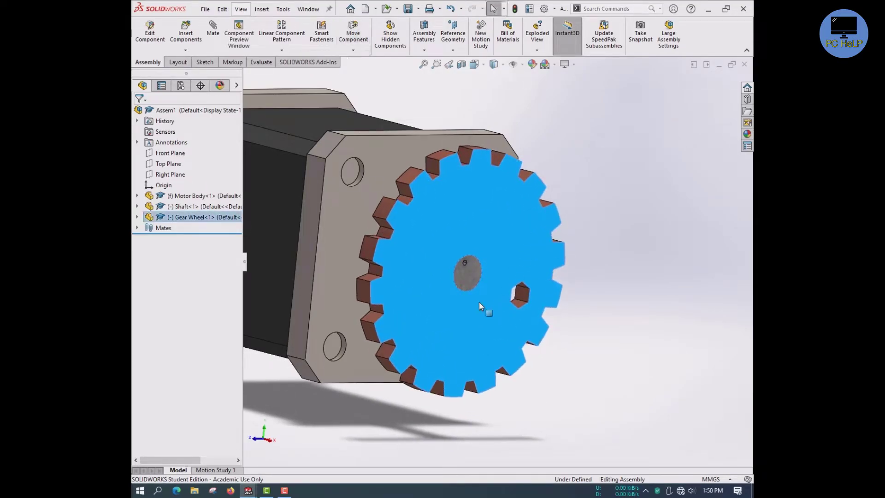
pyautogui.click(465, 270)
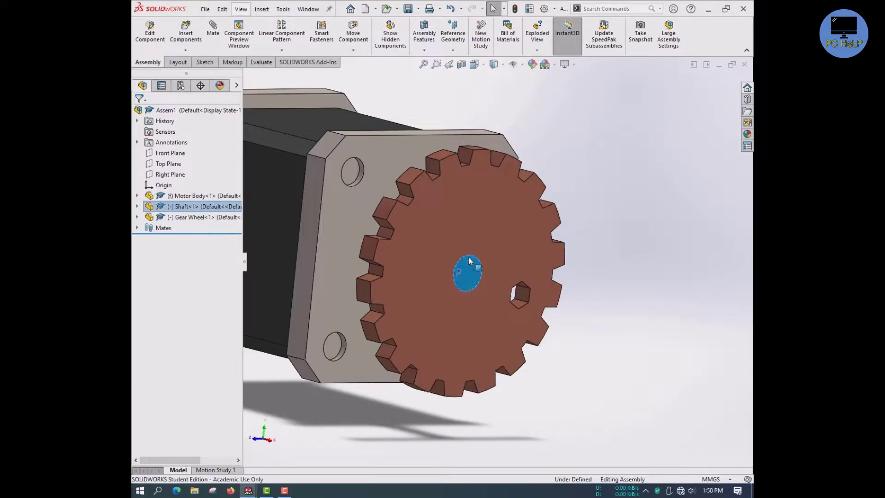
pyautogui.moveTo(455, 283)
pyautogui.mouseDown()
pyautogui.moveTo(476, 266)
pyautogui.moveTo(458, 264)
pyautogui.moveTo(463, 271)
pyautogui.mouseUp()
pyautogui.click(637, 243)
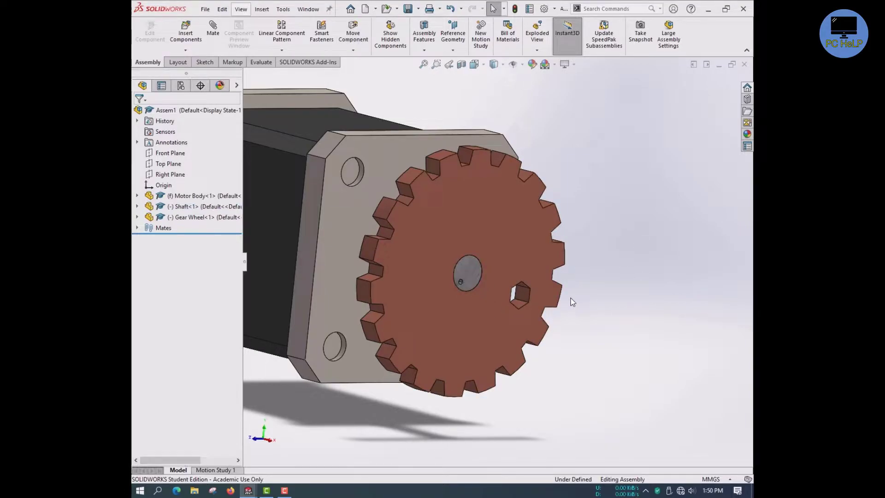
# Add a coincident mate between the Top Plane of the shaft and the Top Plane of the gear wheel
pyautogui.click(213, 31)
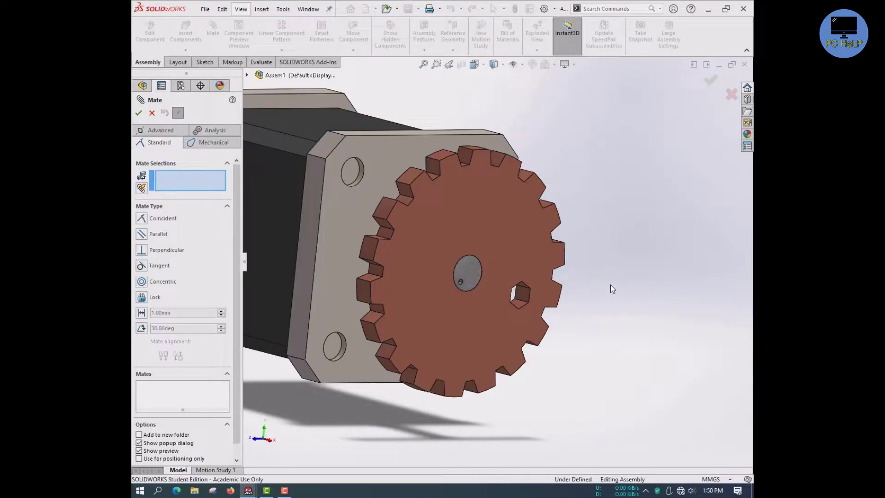
pyautogui.click(248, 76)
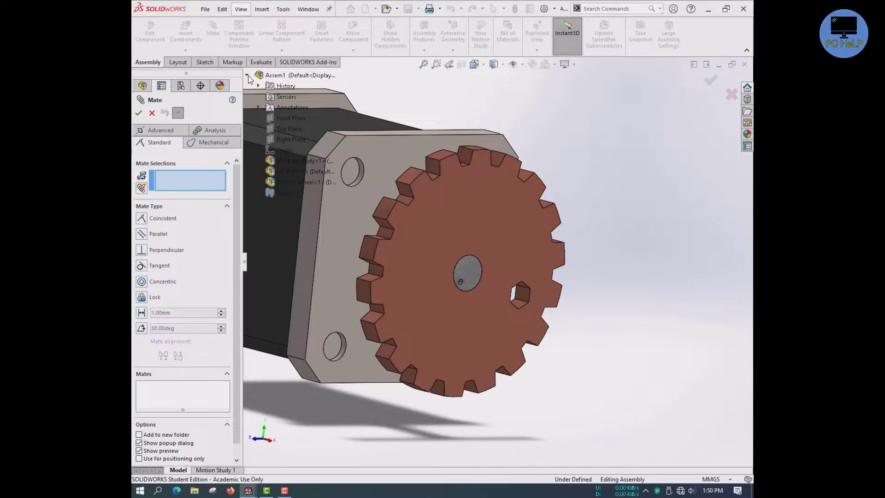
pyautogui.scroll(4, 395, 186)
pyautogui.scroll(-2, 389, 198)
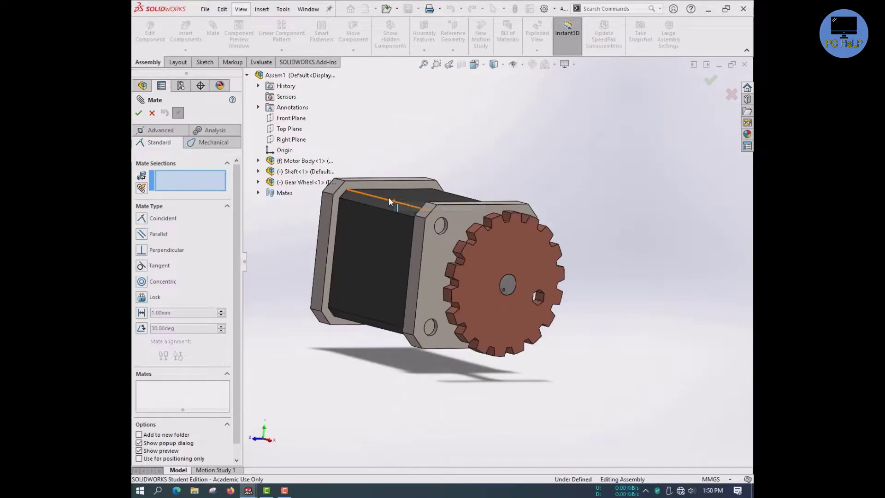
pyautogui.click(258, 172)
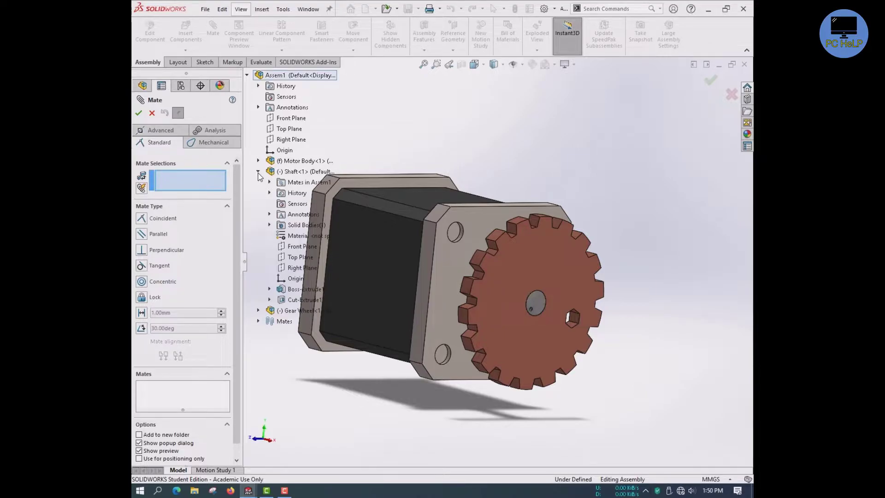
pyautogui.click(295, 259)
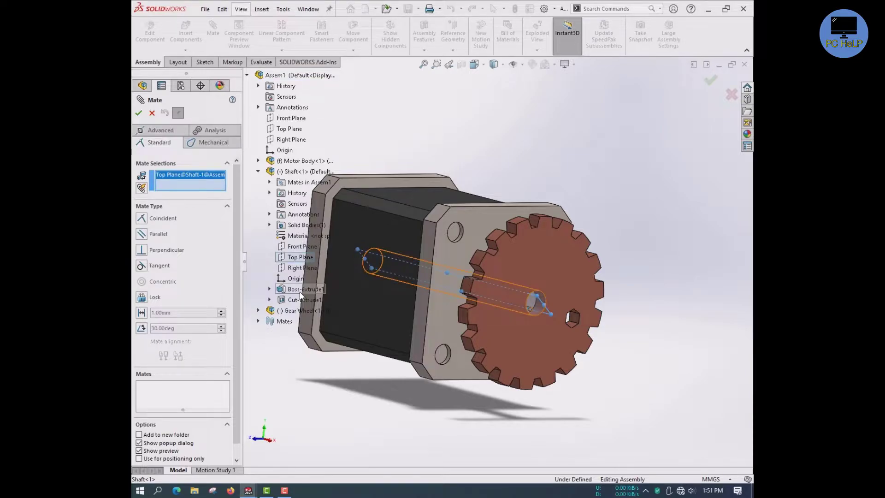
pyautogui.click(258, 311)
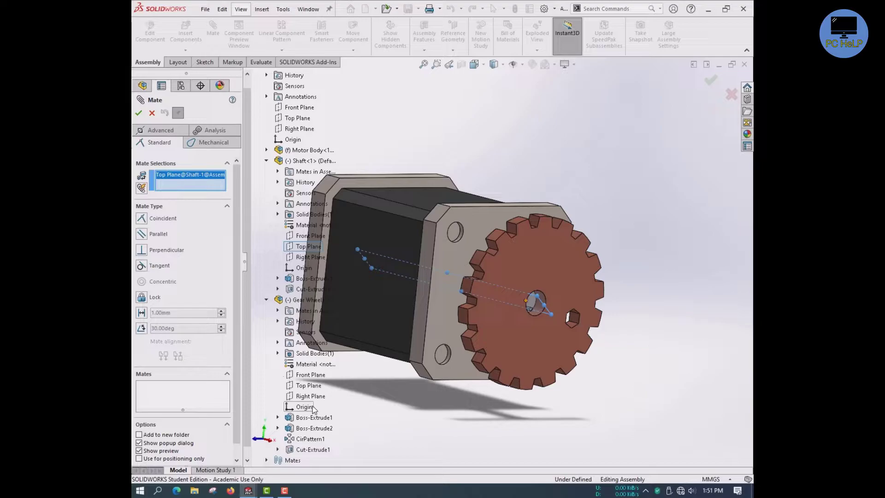
pyautogui.click(309, 386)
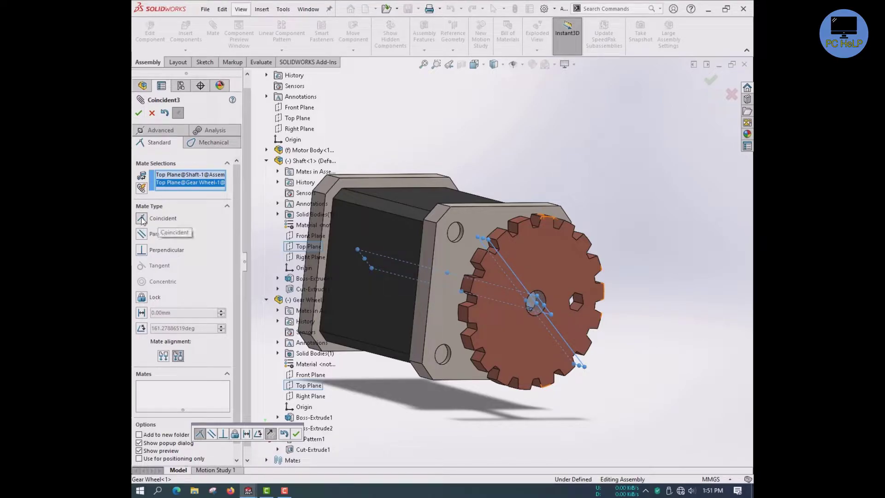
pyautogui.click(139, 113)
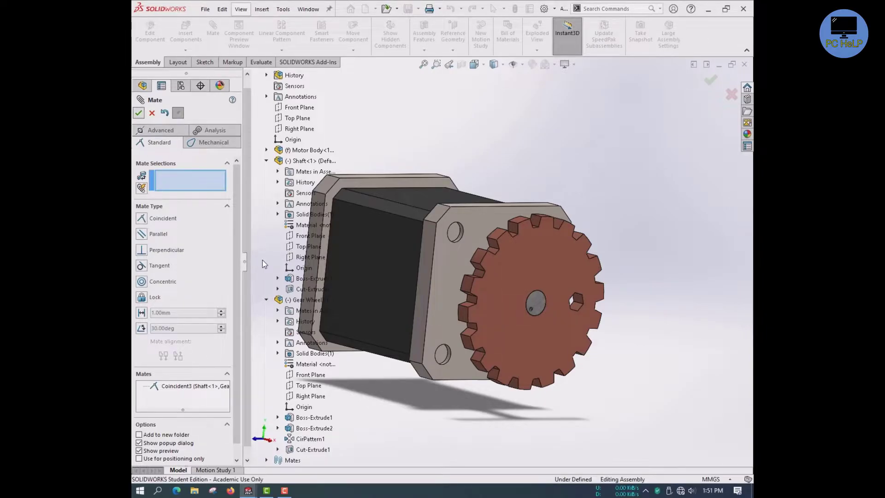
pyautogui.click(138, 113)
# Rotate the gear wheel and the shaft to check that they turn together
pyautogui.scroll(-3, 602, 289)
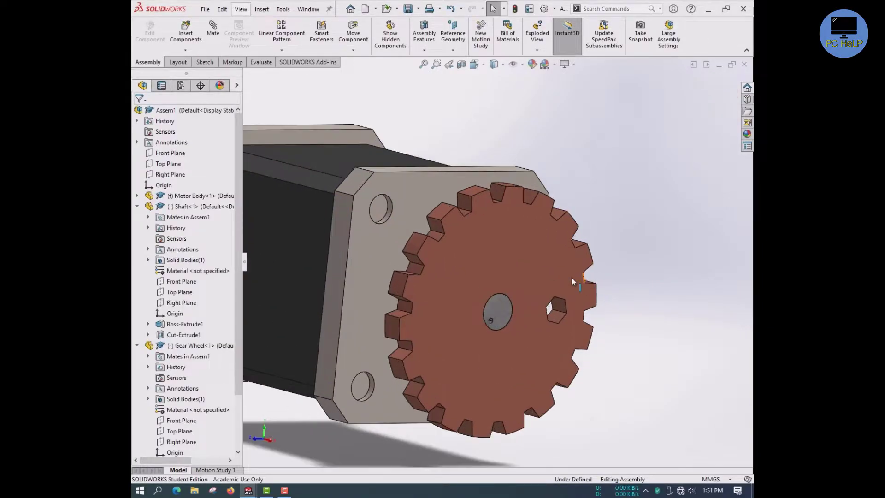
pyautogui.moveTo(507, 223); pyautogui.dragTo(439, 283)
pyautogui.moveTo(455, 364); pyautogui.dragTo(540, 341)
pyautogui.moveTo(504, 312)
pyautogui.mouseDown()
pyautogui.moveTo(496, 301)
pyautogui.moveTo(484, 326)
pyautogui.moveTo(505, 307)
pyautogui.moveTo(491, 310)
pyautogui.moveTo(509, 309)
pyautogui.moveTo(491, 305)
pyautogui.moveTo(507, 317)
pyautogui.moveTo(502, 299)
pyautogui.moveTo(494, 319)
pyautogui.moveTo(504, 308)
pyautogui.mouseUp()
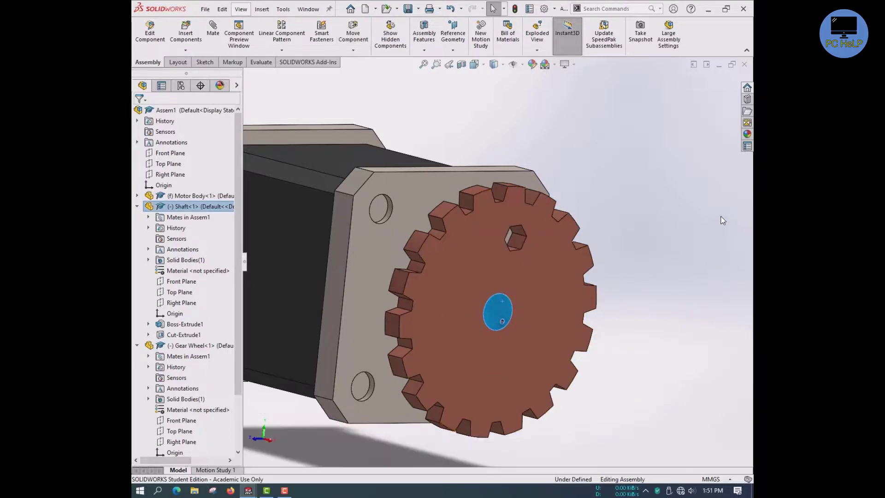
pyautogui.click(642, 270)
# Show the whole motor assembly in the isometric view
pyautogui.scroll(-5, 520, 173)
pyautogui.press('f')
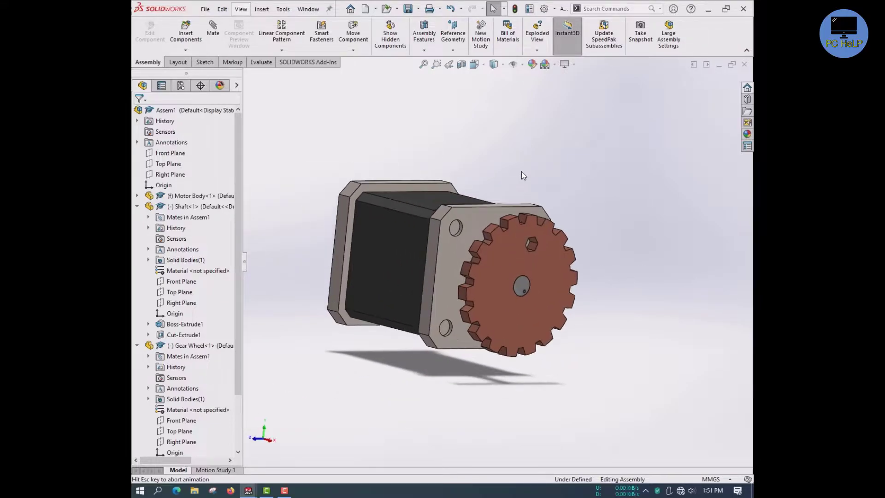
pyautogui.click(479, 67)
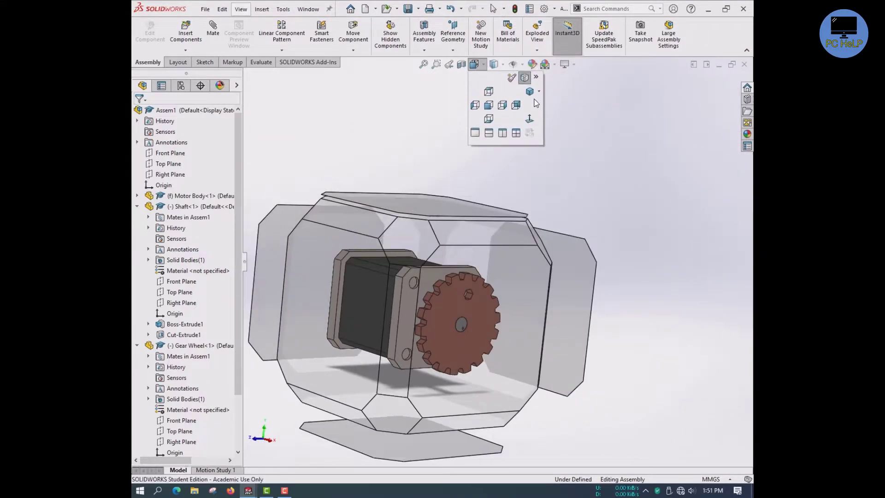
pyautogui.click(530, 96)
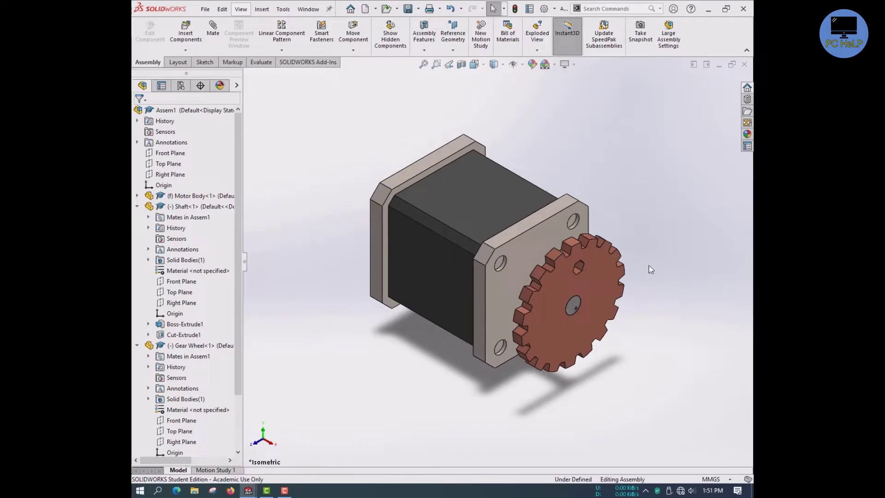
pyautogui.scroll(2, 650, 267)
pyautogui.scroll(2, 345, 187)
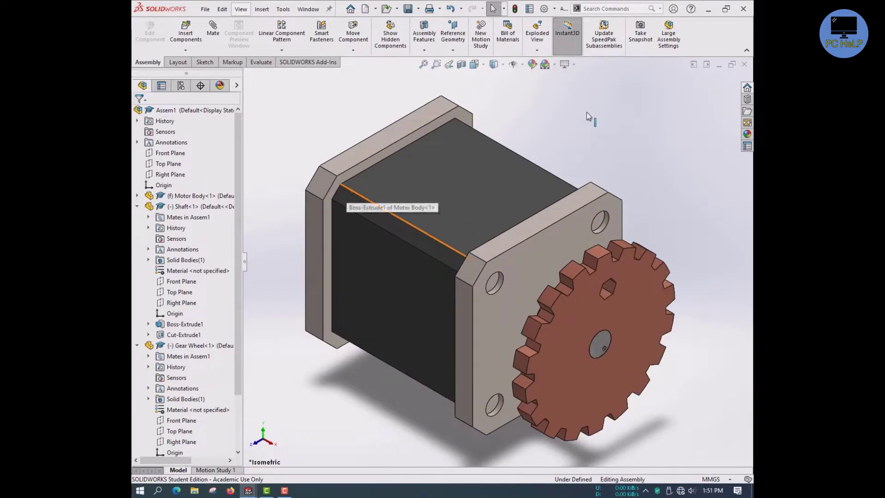
# Rebuild and save the assembly in the Motion Study Files folder as Motor Assembly
pyautogui.click(412, 11)
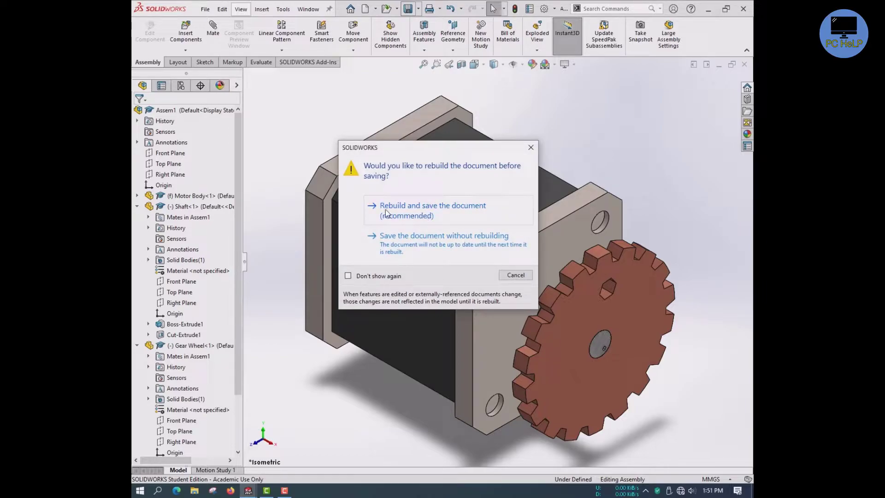
pyautogui.click(460, 209)
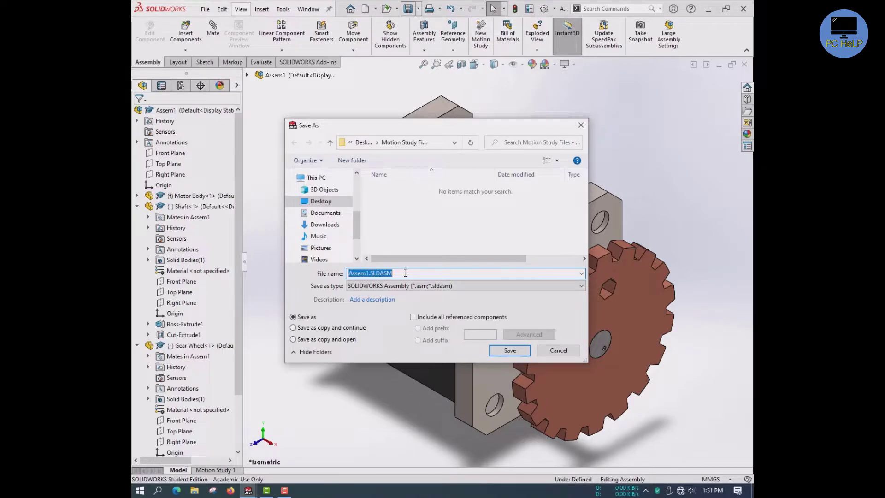
pyautogui.write('Motor Assembly')
pyautogui.press('Return')
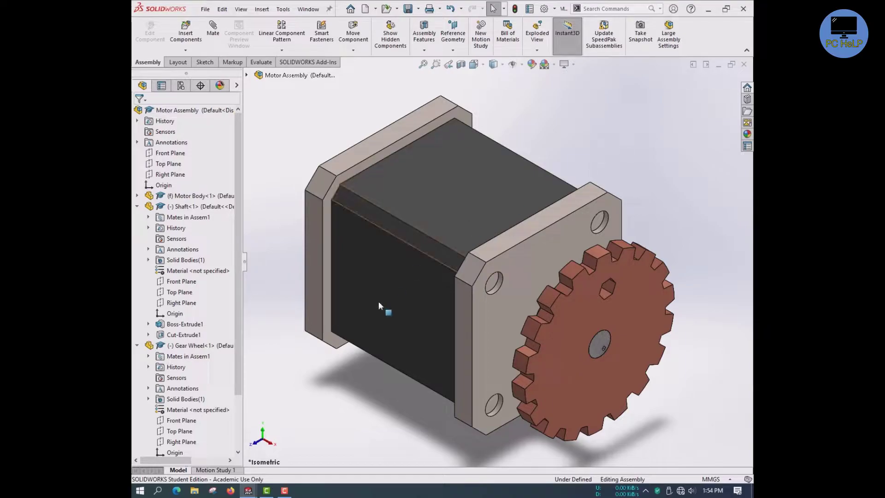
# Open Motion Study 1 and set its study type to Animation
pyautogui.click(206, 470)
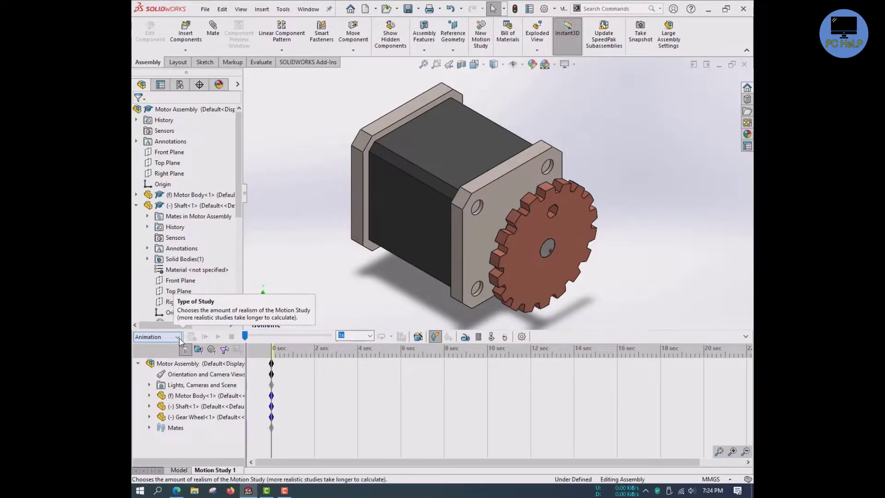
pyautogui.click(178, 338)
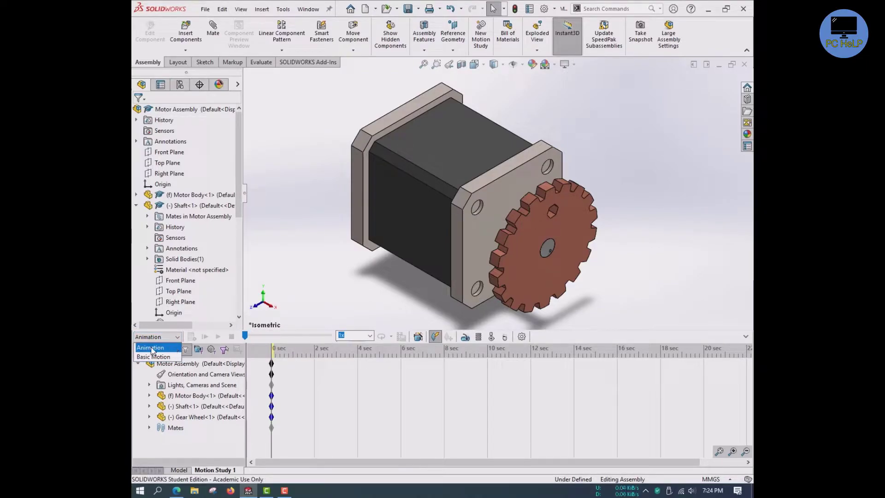
pyautogui.click(165, 351)
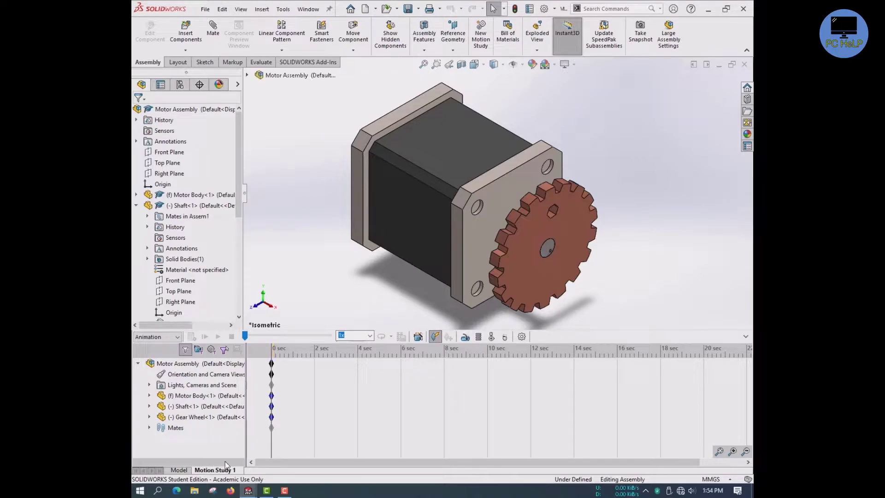
# Add a rotary motor with a constant speed of 5 RPM on the shaft's end face at the gear wheel
pyautogui.click(465, 337)
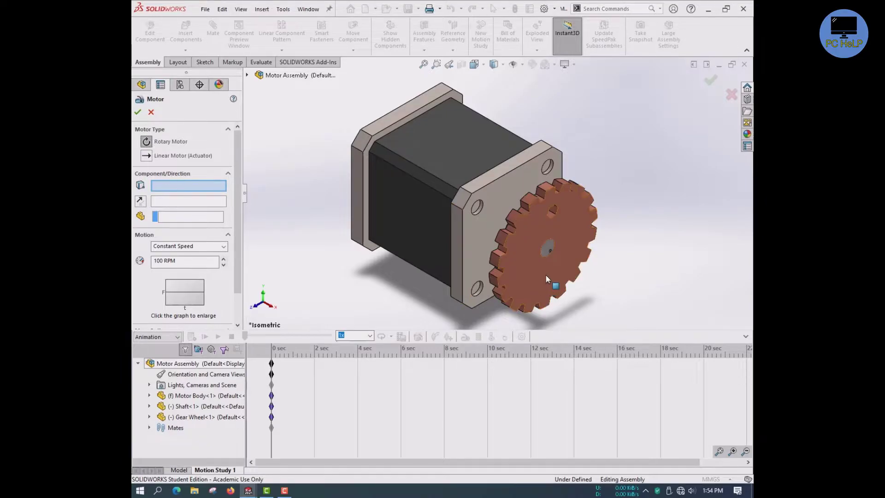
pyautogui.scroll(-3, 546, 275)
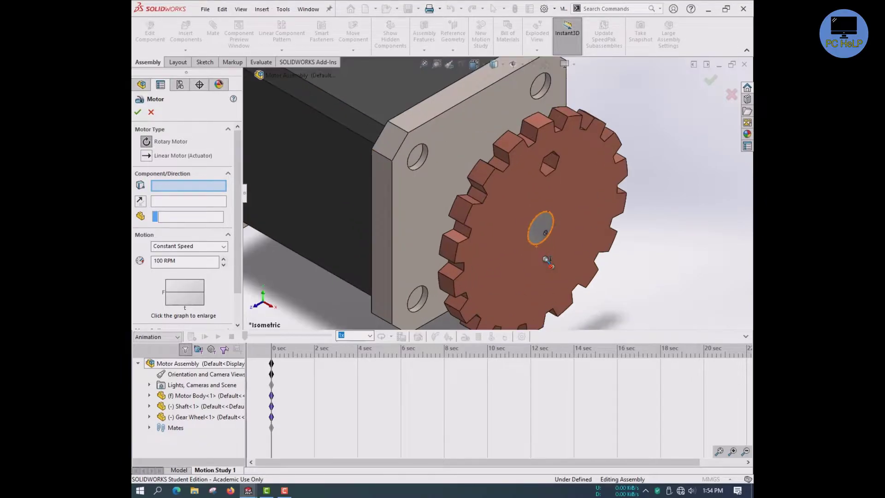
pyautogui.click(535, 230)
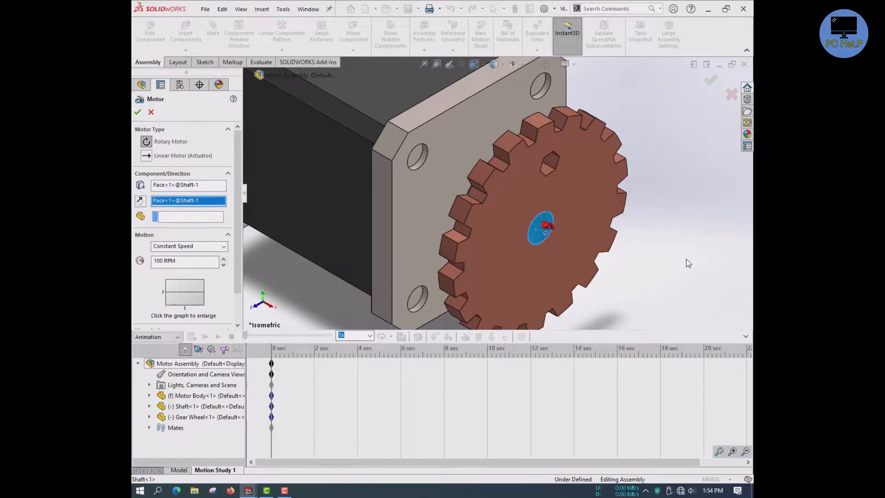
pyautogui.moveTo(697, 272); pyautogui.dragTo(671, 232, button='middle')
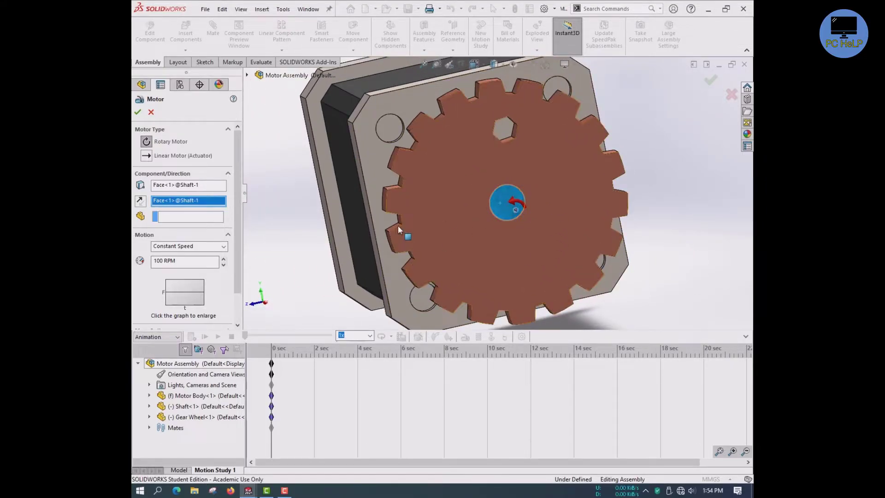
pyautogui.click(140, 201)
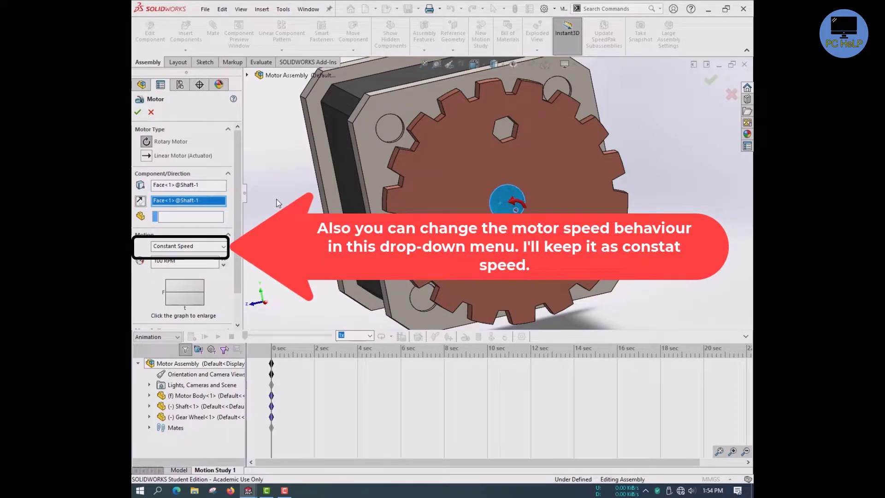
pyautogui.moveTo(318, 161); pyautogui.dragTo(362, 167, button='middle')
pyautogui.scroll(2, 335, 121)
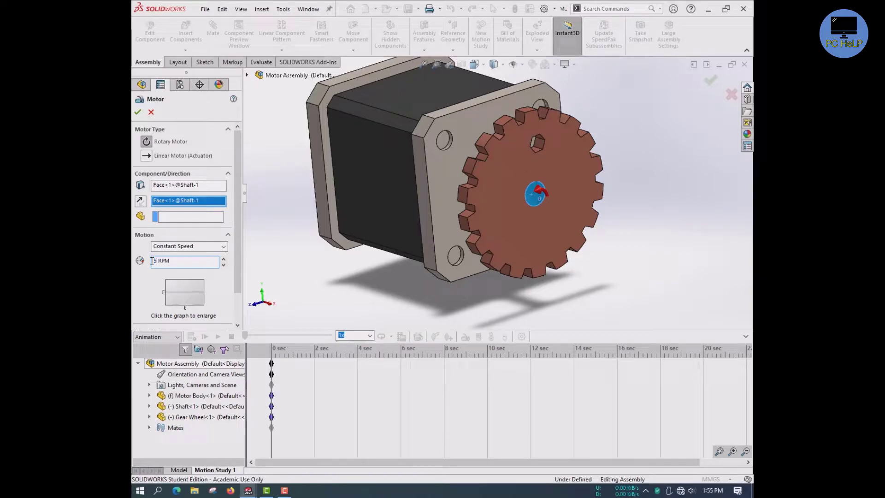
pyautogui.click(137, 112)
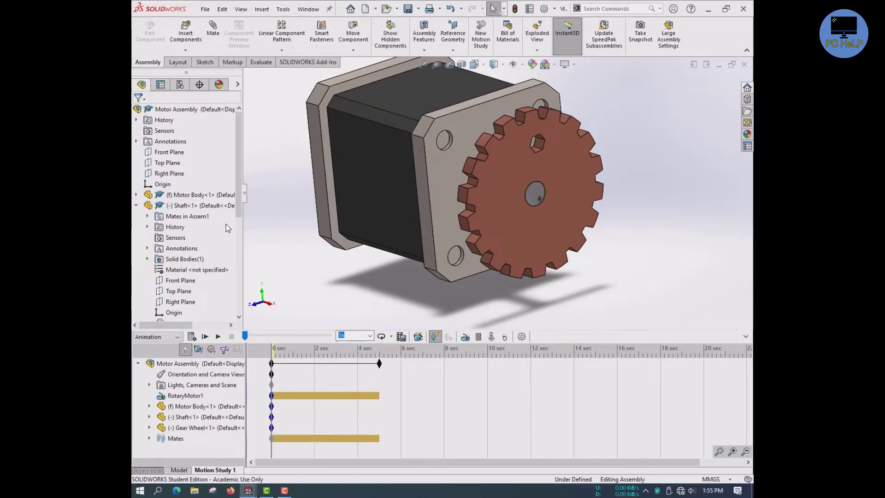
# Calculate the motion study and set its playback mode to Normal
pyautogui.scroll(1, 364, 291)
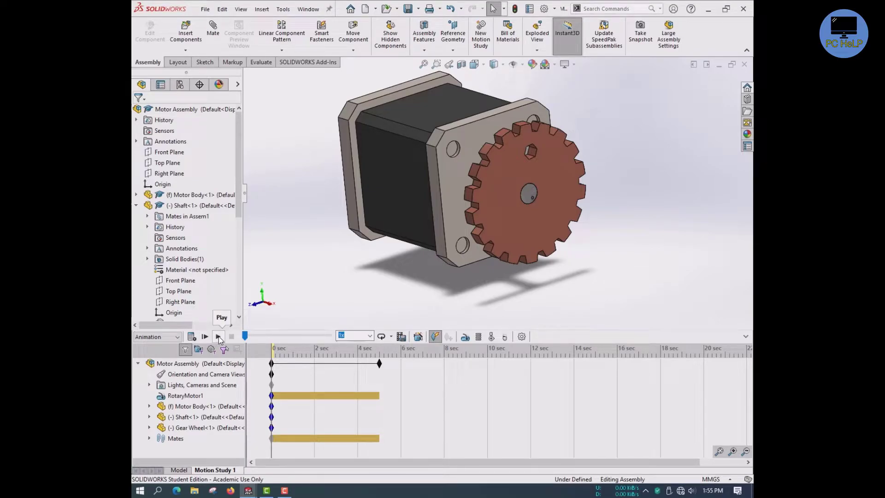
pyautogui.click(195, 339)
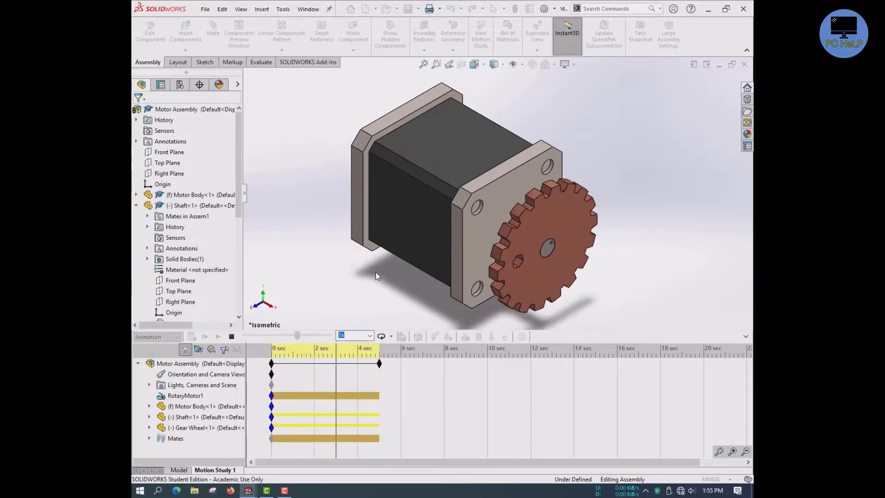
pyautogui.click(390, 337)
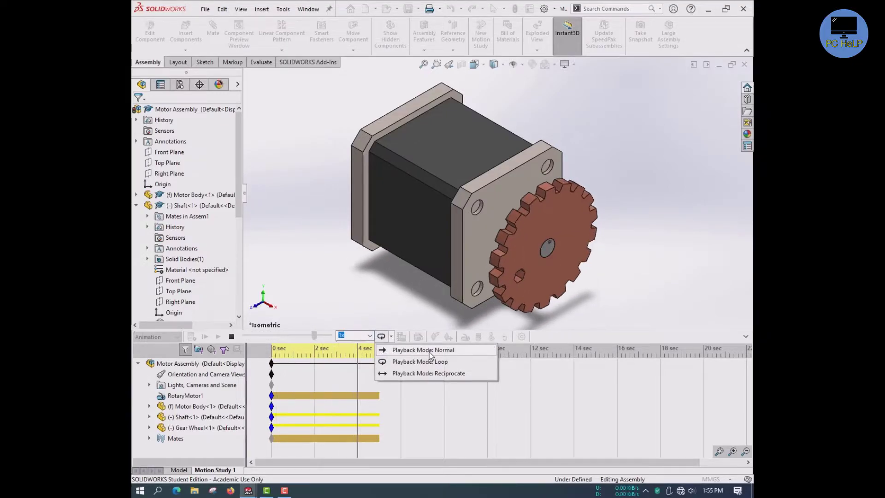
pyautogui.click(405, 352)
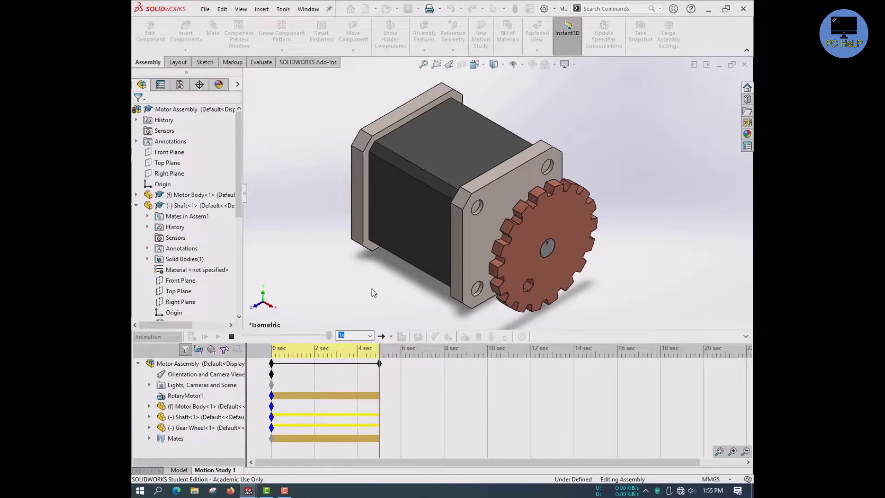
# Try the Reciprocate playback mode with a recalculated motion study, and return to Normal playback
pyautogui.click(392, 336)
pyautogui.click(407, 376)
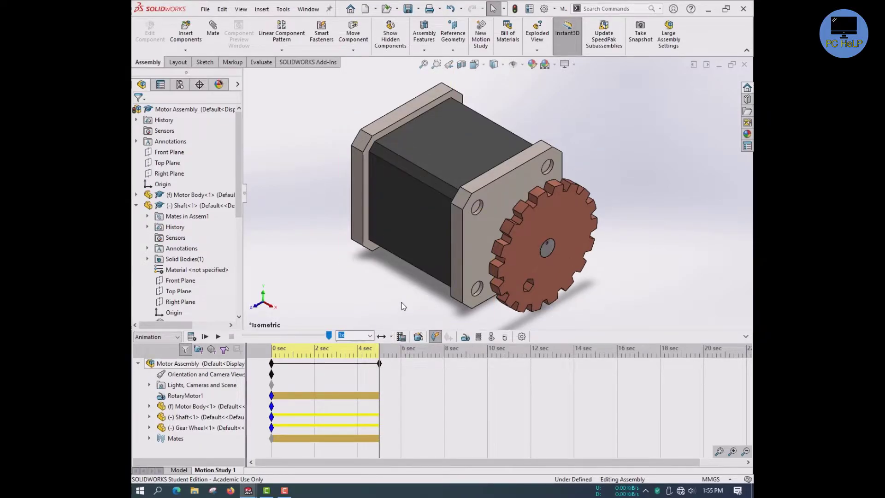
pyautogui.click(192, 337)
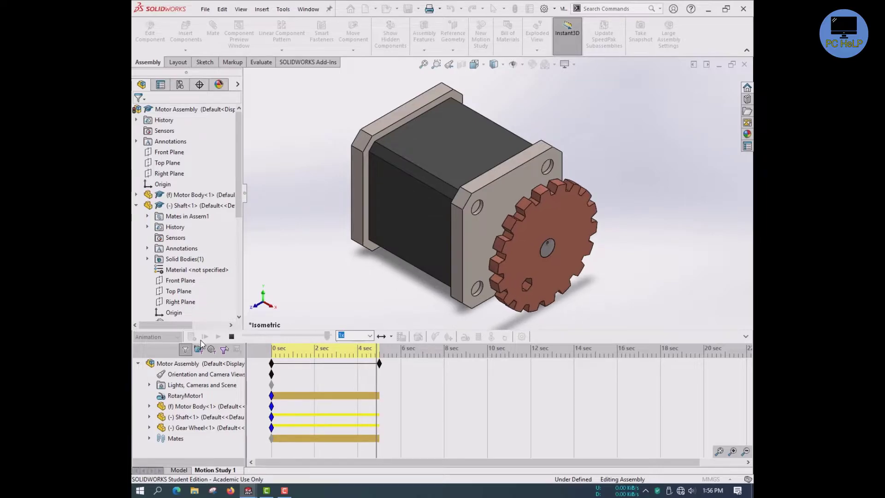
pyautogui.click(392, 337)
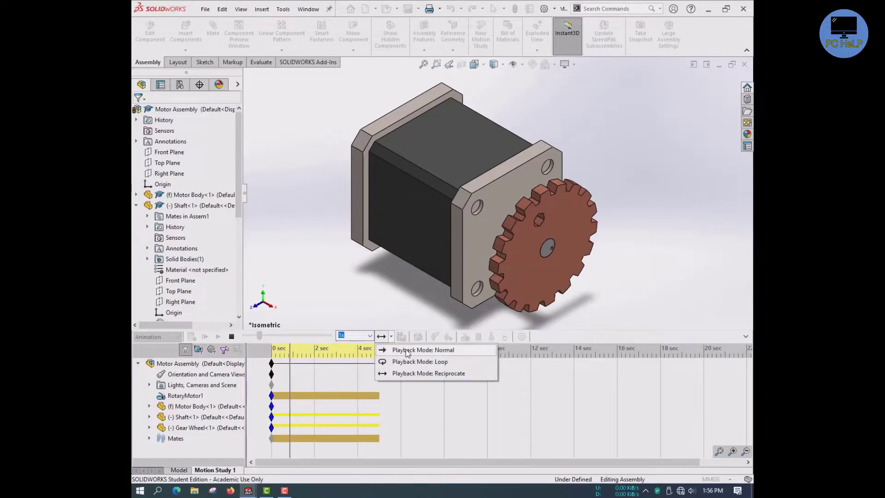
pyautogui.click(404, 346)
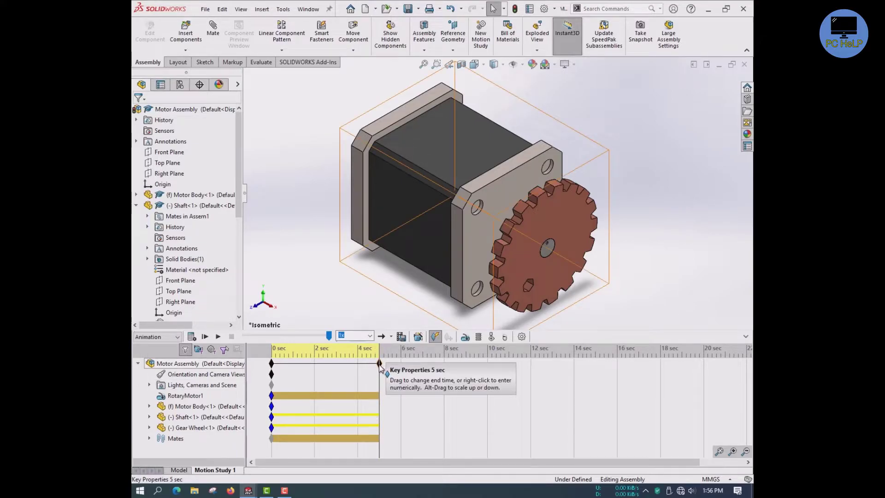
# Extend the animation's end time to 14 seconds and recalculate the motion study
pyautogui.moveTo(380, 366); pyautogui.dragTo(415, 367)
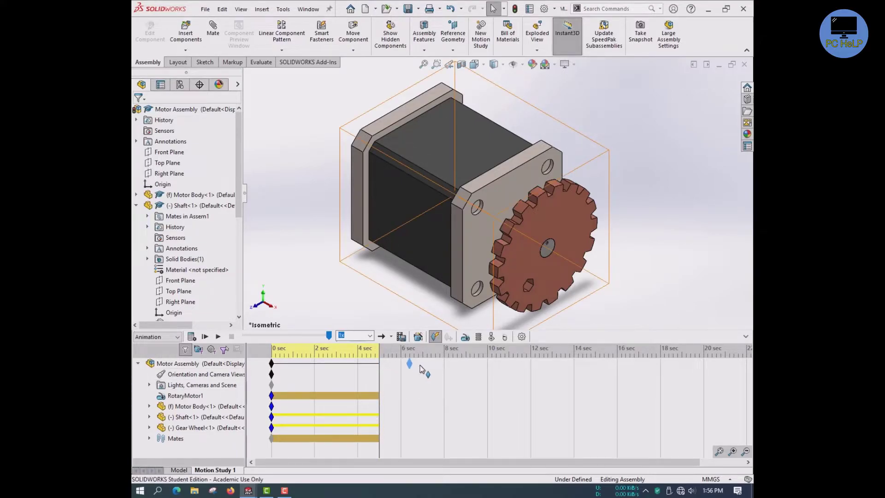
pyautogui.moveTo(528, 371); pyautogui.dragTo(574, 371)
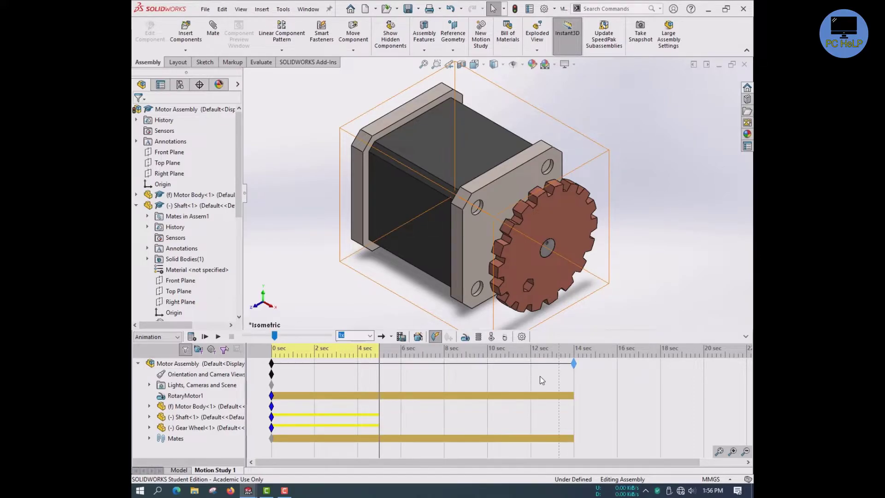
pyautogui.moveTo(379, 350); pyautogui.dragTo(573, 352)
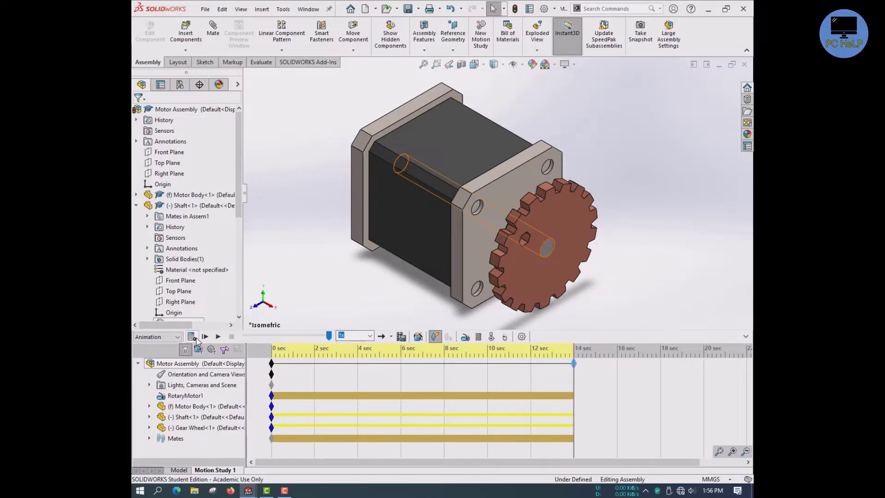
pyautogui.click(193, 339)
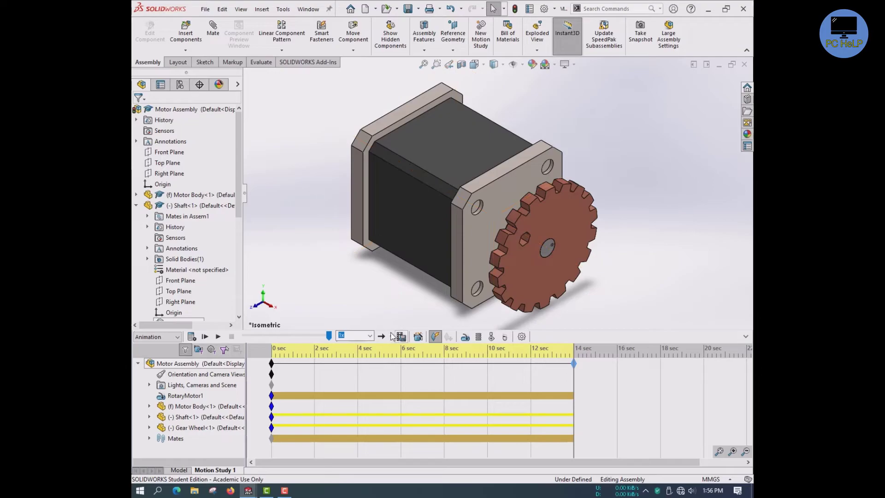
# Try a playback speed of 1.5x and recalculate the motion study
pyautogui.click(371, 336)
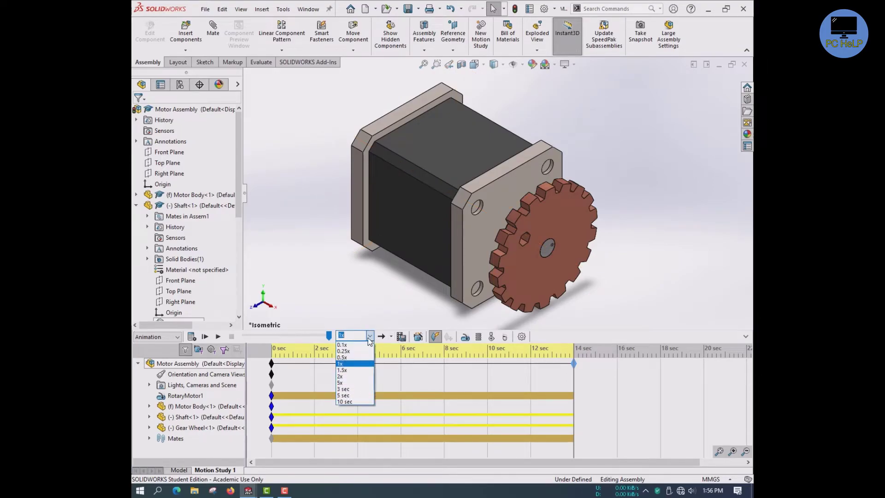
pyautogui.click(348, 371)
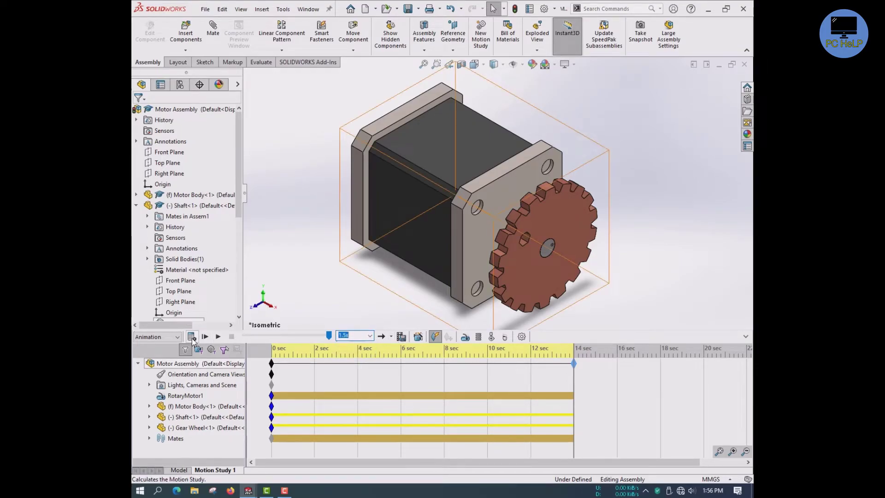
pyautogui.click(191, 337)
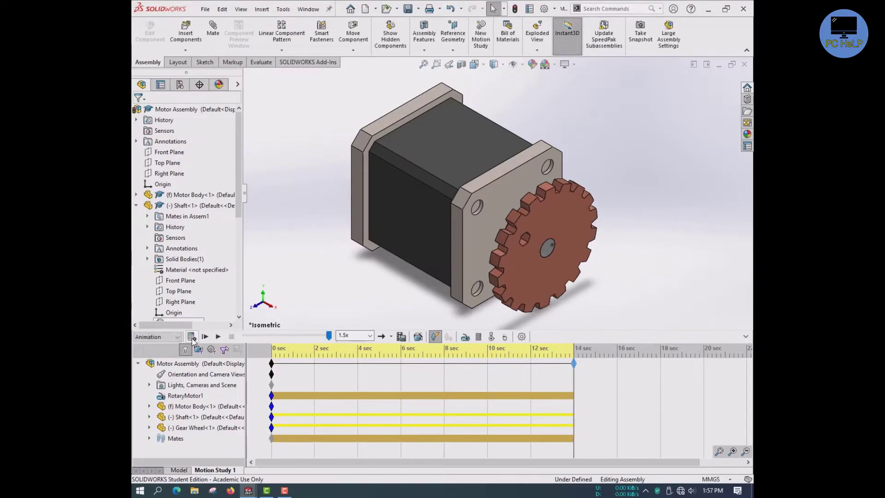
# Try a playback speed of 0.5x with a recalculation, and return the timeline to 0 sec and the speed to 1x
pyautogui.click(371, 336)
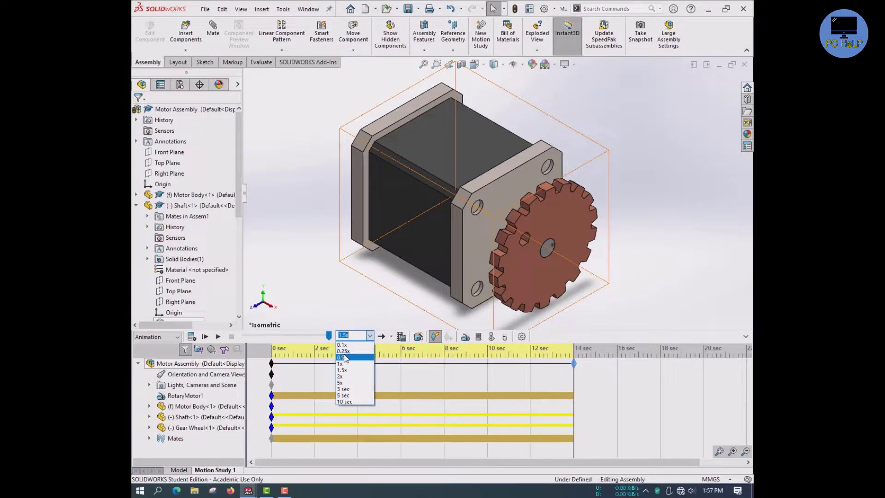
pyautogui.click(345, 358)
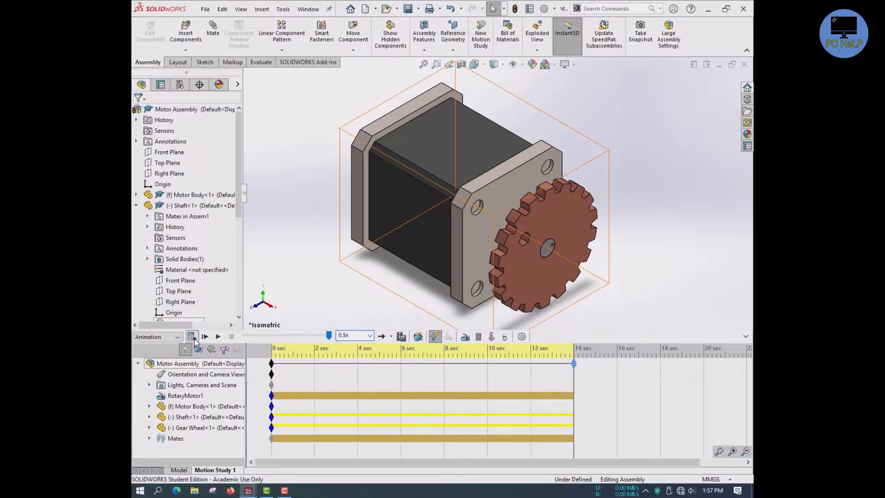
pyautogui.click(194, 339)
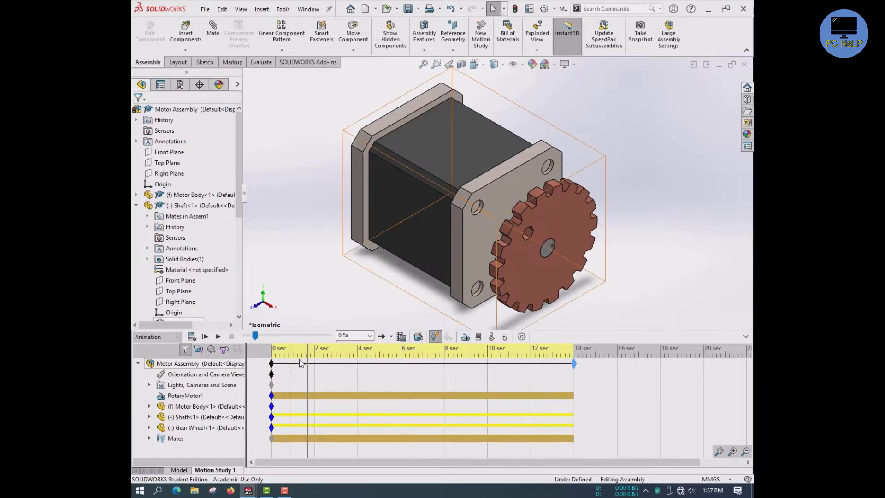
pyautogui.moveTo(305, 353); pyautogui.dragTo(272, 353)
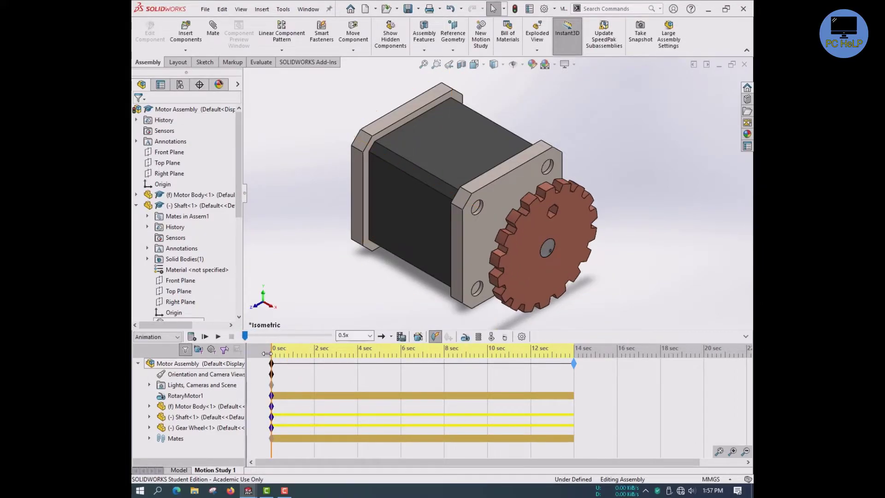
pyautogui.click(369, 336)
pyautogui.click(355, 364)
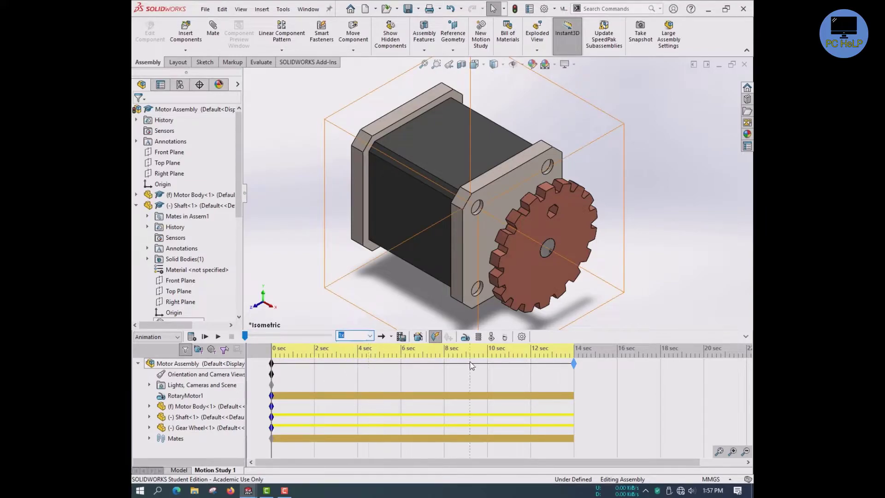
# Increase the animation's frames per second in the motion study properties and recalculate the study
pyautogui.click(524, 339)
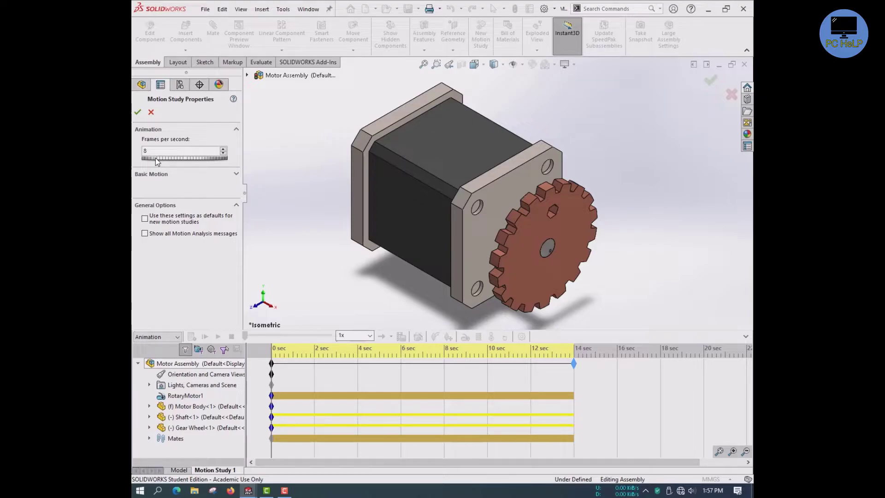
pyautogui.moveTo(157, 159); pyautogui.dragTo(182, 162)
pyautogui.click(138, 112)
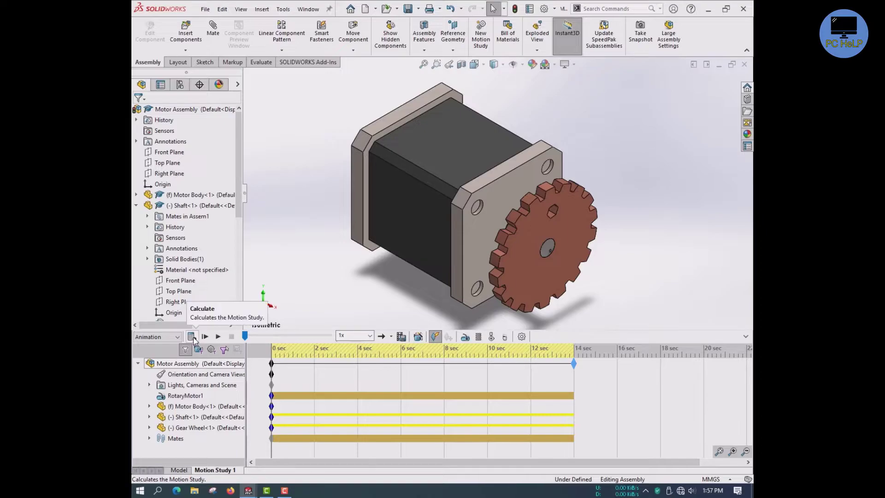
pyautogui.click(191, 336)
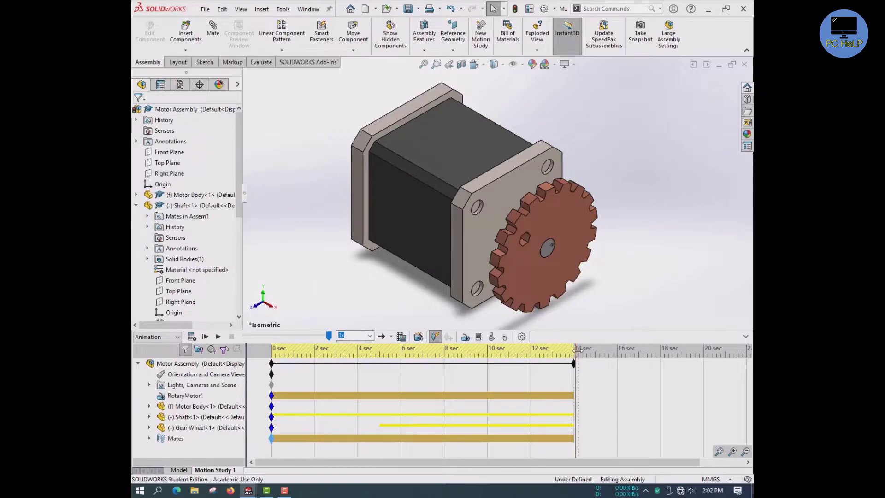
# Return the timeline to 0 sec, suppress the Coincident3 mate between the shaft and gear wheel, and recalculate the motion study
pyautogui.moveTo(576, 351); pyautogui.dragTo(350, 349)
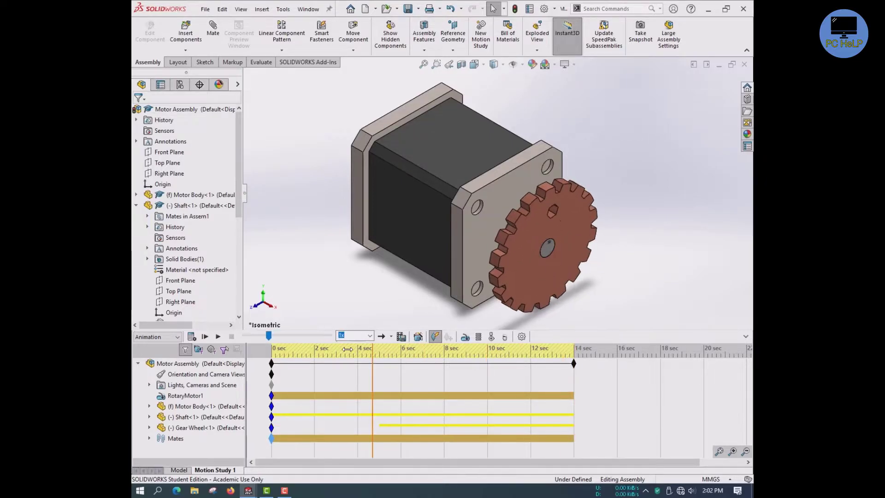
pyautogui.moveTo(293, 346); pyautogui.dragTo(270, 346)
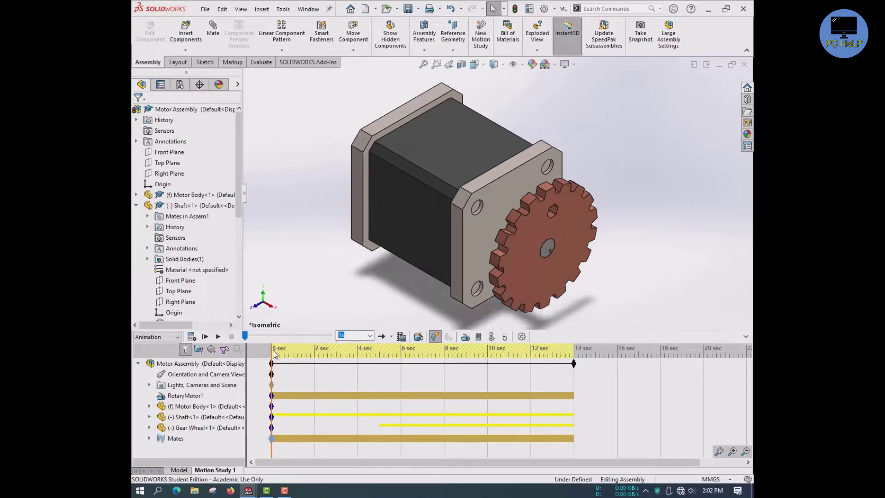
pyautogui.click(147, 439)
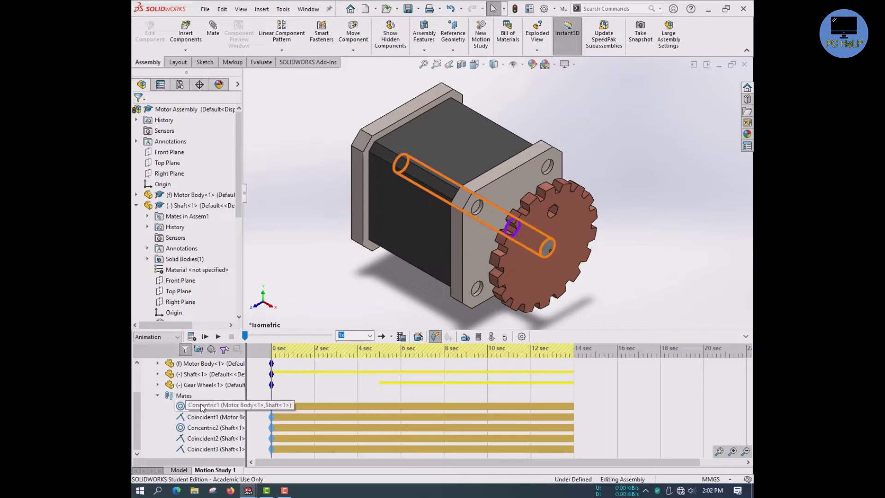
pyautogui.click(200, 450)
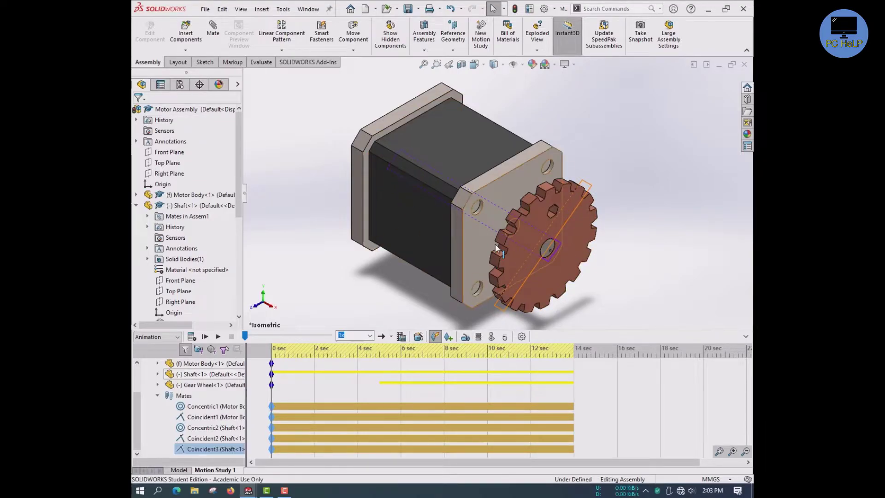
pyautogui.rightClick(217, 449)
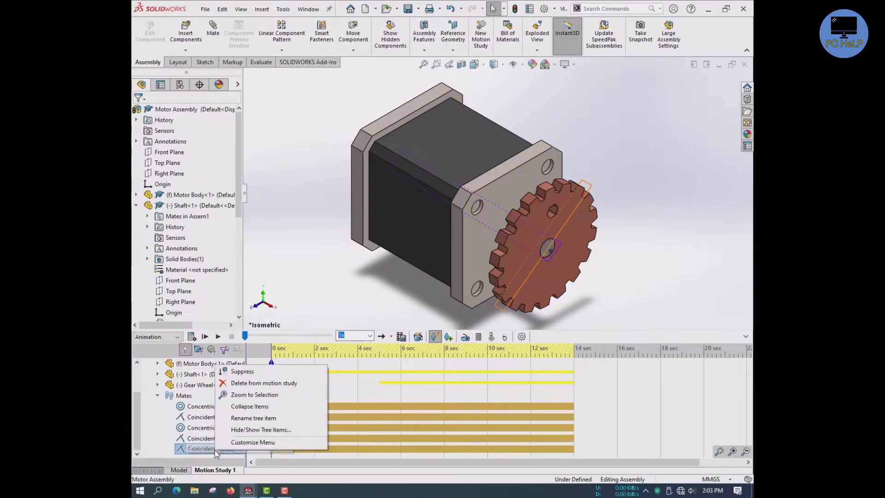
pyautogui.click(239, 372)
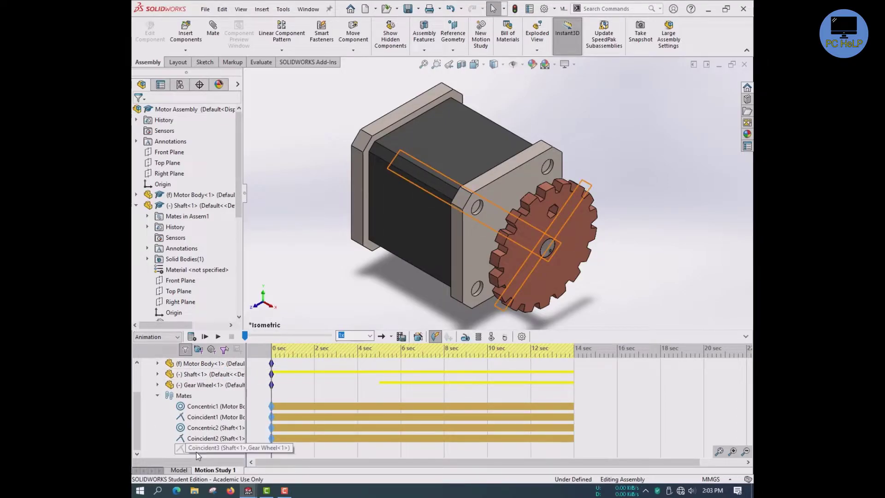
pyautogui.click(191, 338)
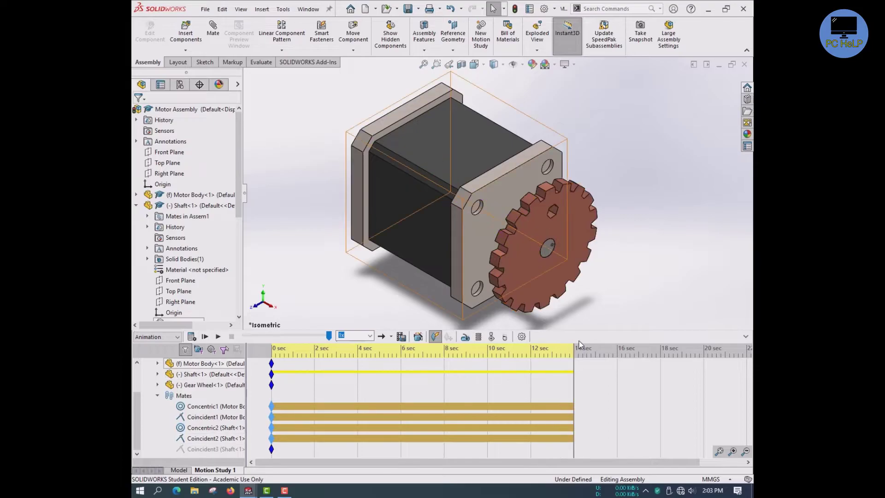
# Unsuppress the Coincident3 mate at 0 sec and recalculate the study, stopping the calculation at about 11.8 sec
pyautogui.moveTo(574, 353); pyautogui.dragTo(260, 358)
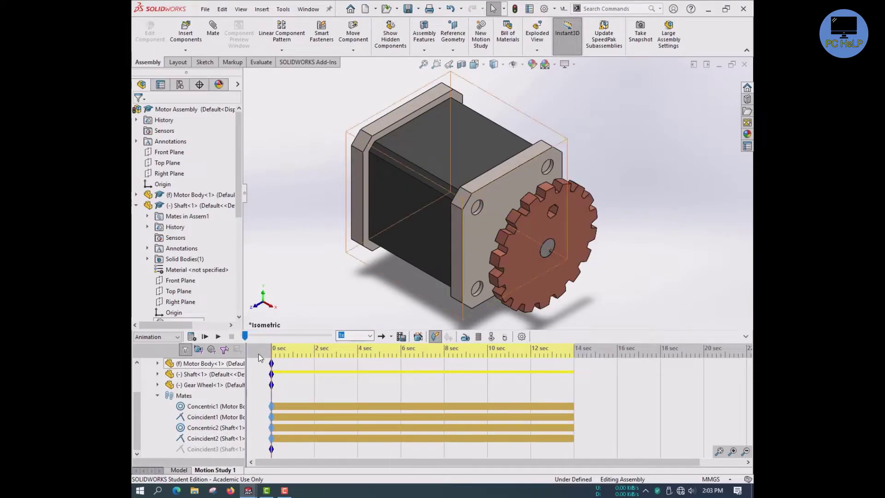
pyautogui.rightClick(193, 449)
pyautogui.click(223, 370)
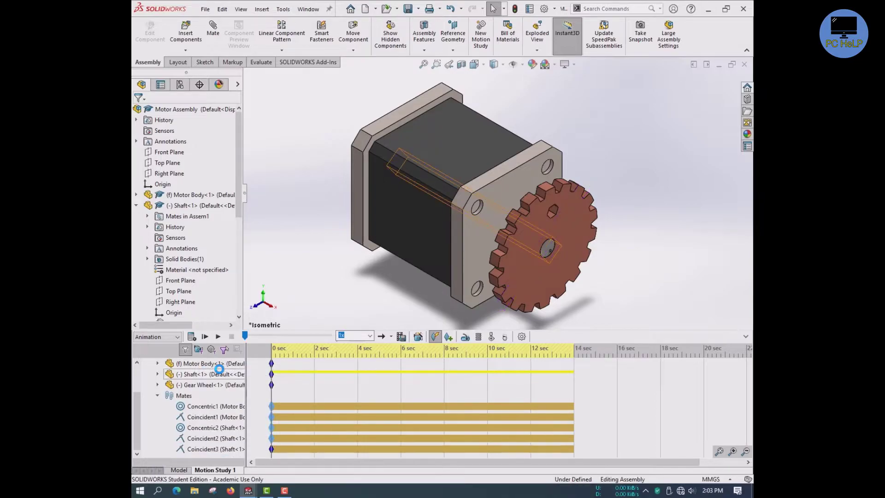
pyautogui.click(192, 336)
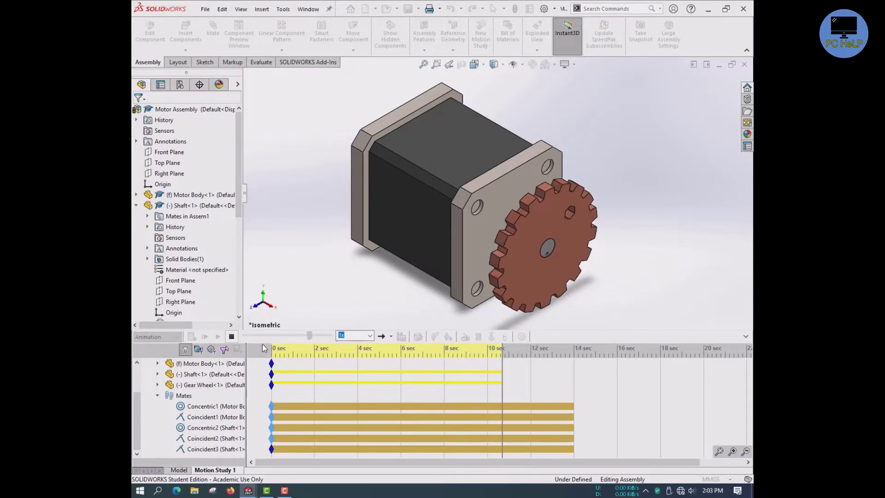
pyautogui.click(232, 337)
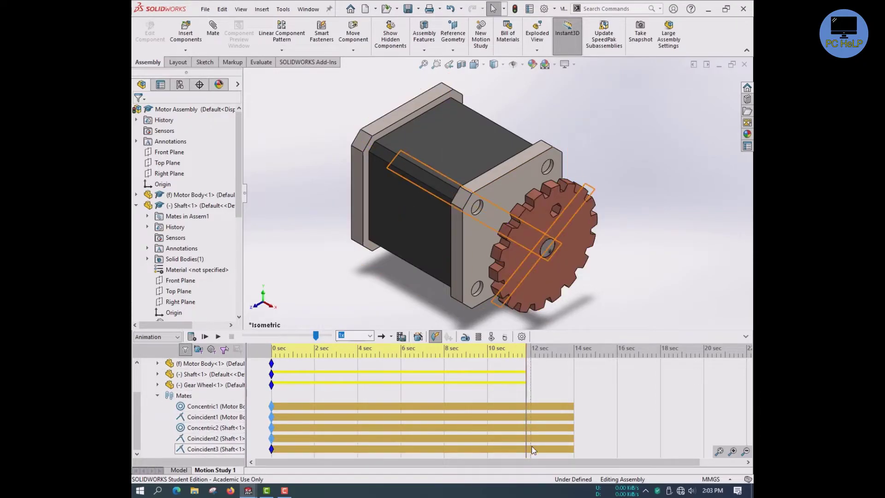
# Suppress the Coincident3 mate at 11.8 sec, recalculate the motion study, and return the timeline to 0 sec
pyautogui.rightClick(180, 452)
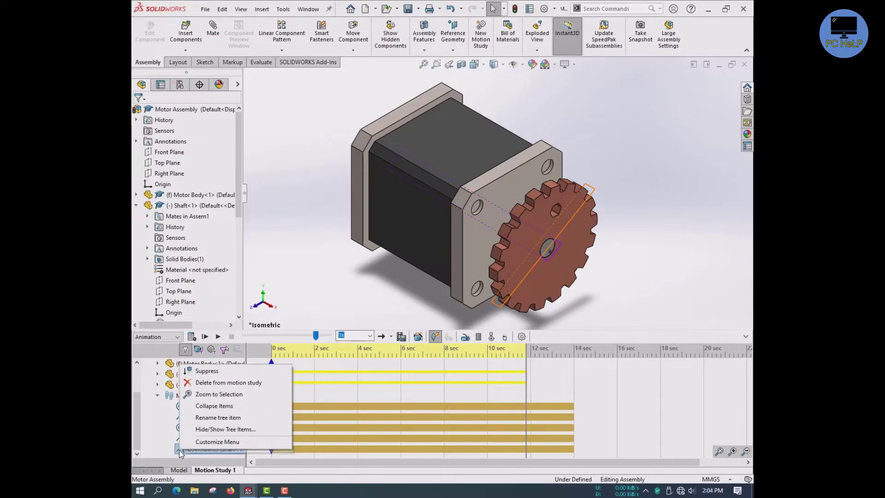
pyautogui.click(211, 371)
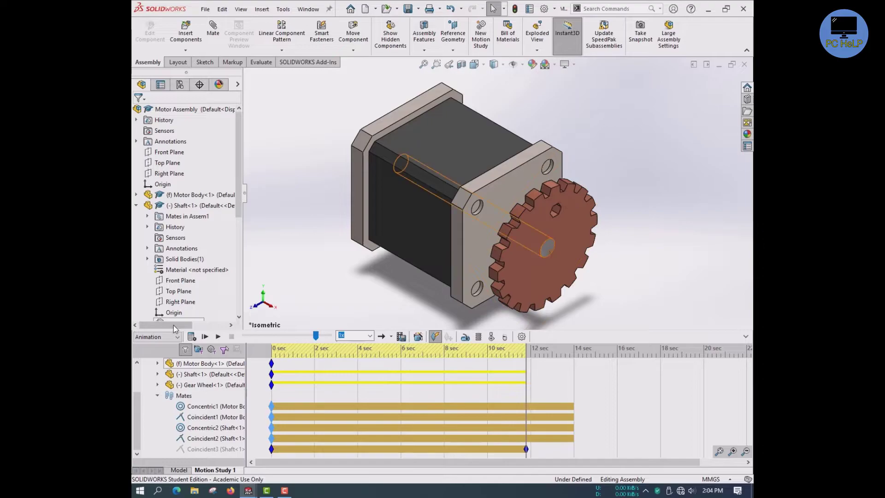
pyautogui.click(191, 338)
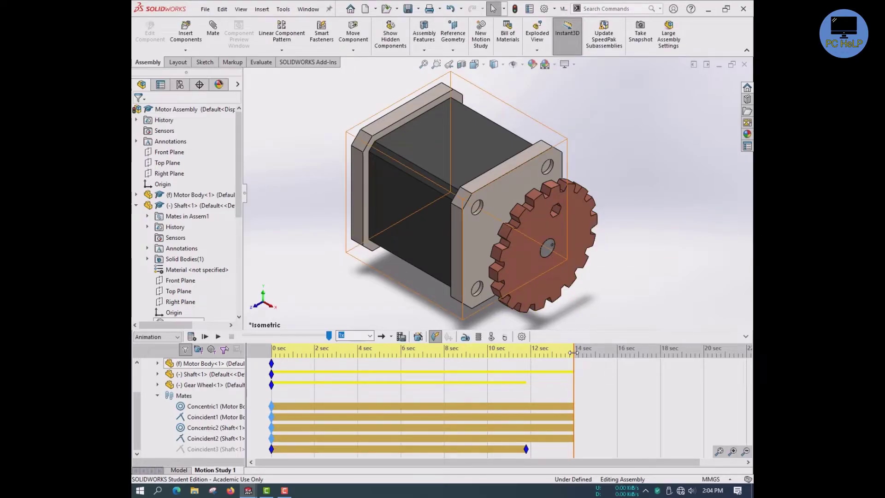
pyautogui.moveTo(572, 352); pyautogui.dragTo(271, 354)
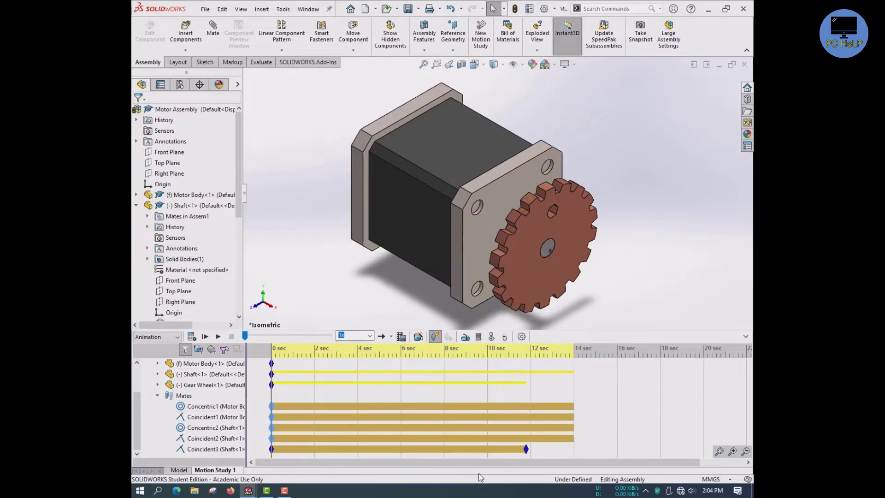
# Delete the Coincident3 key point at 11.8 sec, play the animation, and recalculate the motion study
pyautogui.click(523, 451)
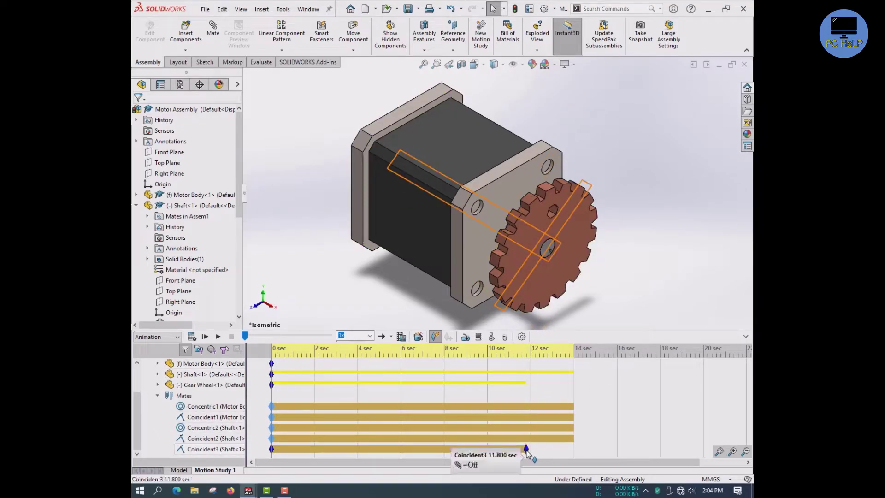
pyautogui.rightClick(527, 452)
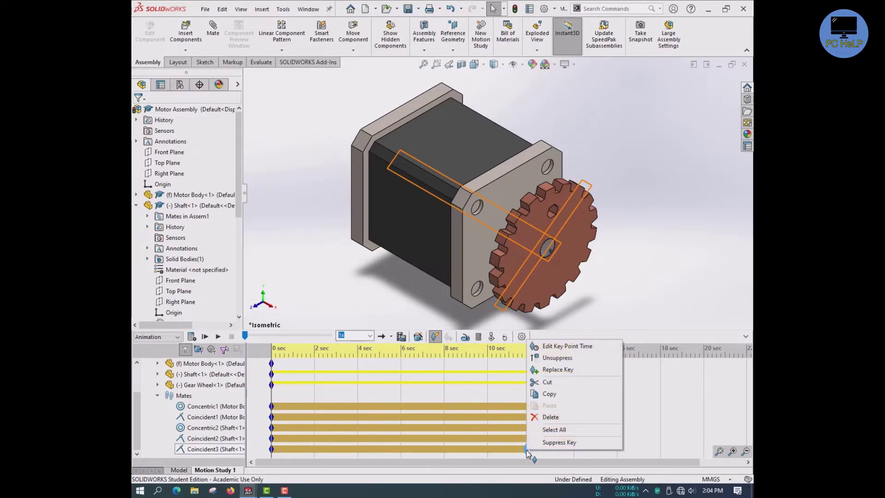
pyautogui.click(554, 421)
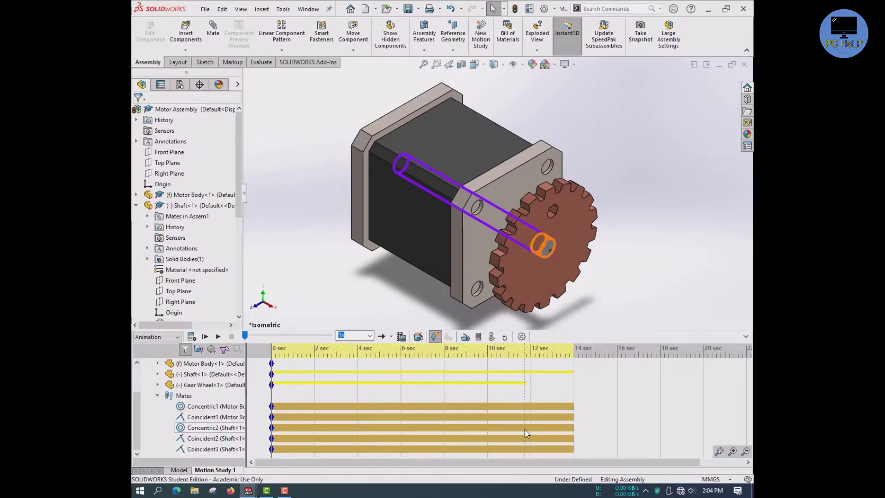
pyautogui.click(219, 337)
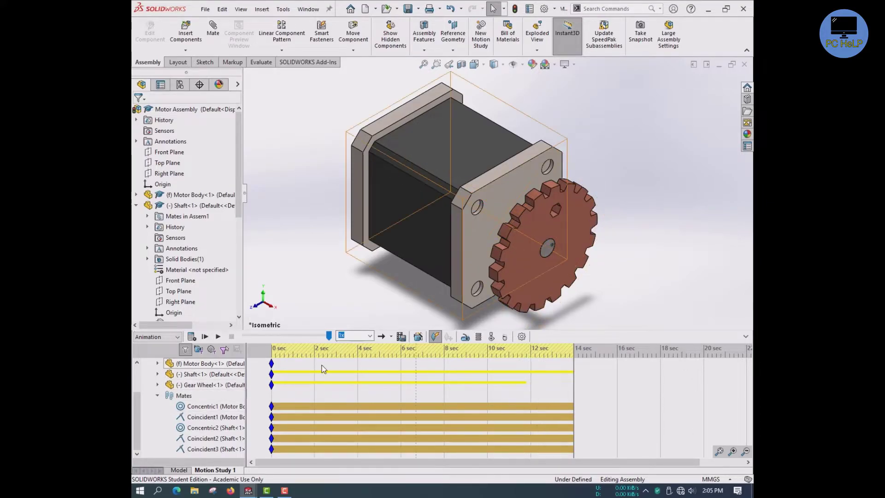
pyautogui.click(191, 337)
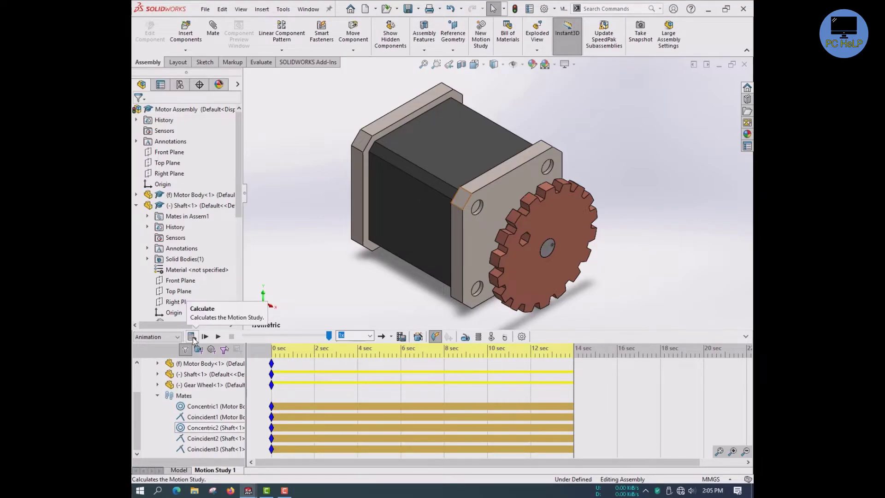
# Switch RotaryMotor1 off at about 5.6 sec on the timeline
pyautogui.scroll(2, 220, 407)
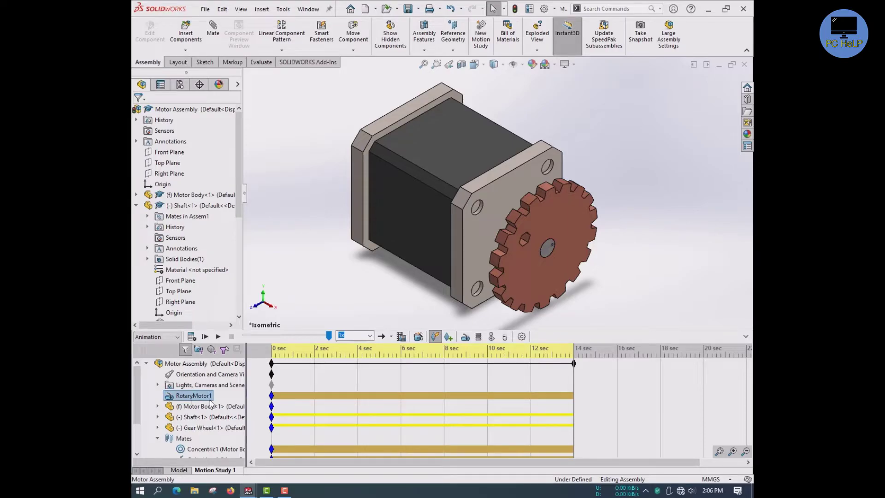
pyautogui.moveTo(573, 352); pyautogui.dragTo(391, 355)
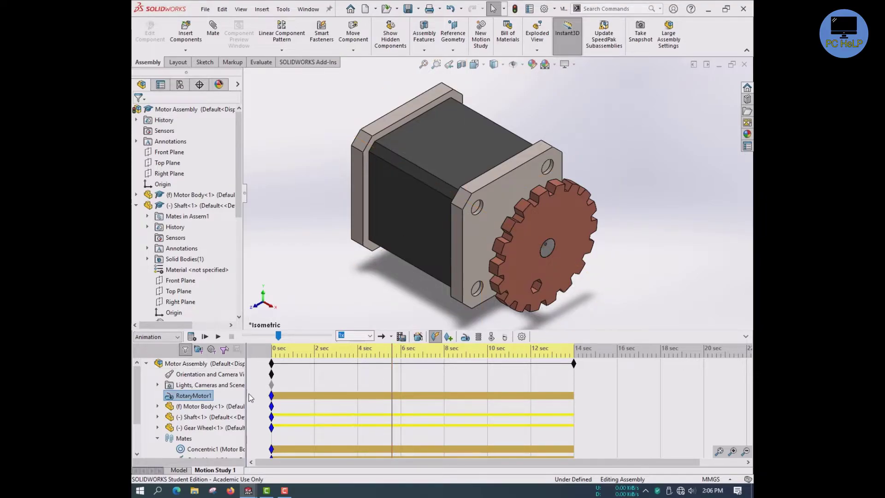
pyautogui.rightClick(206, 399)
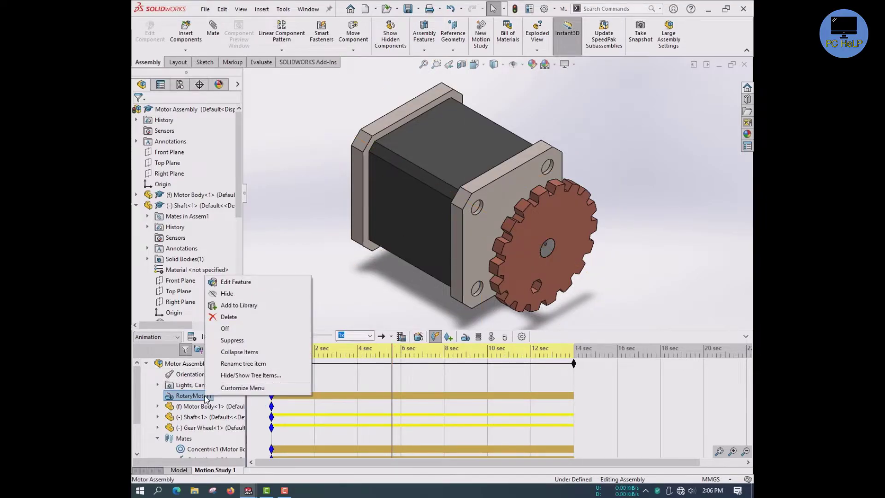
pyautogui.click(234, 328)
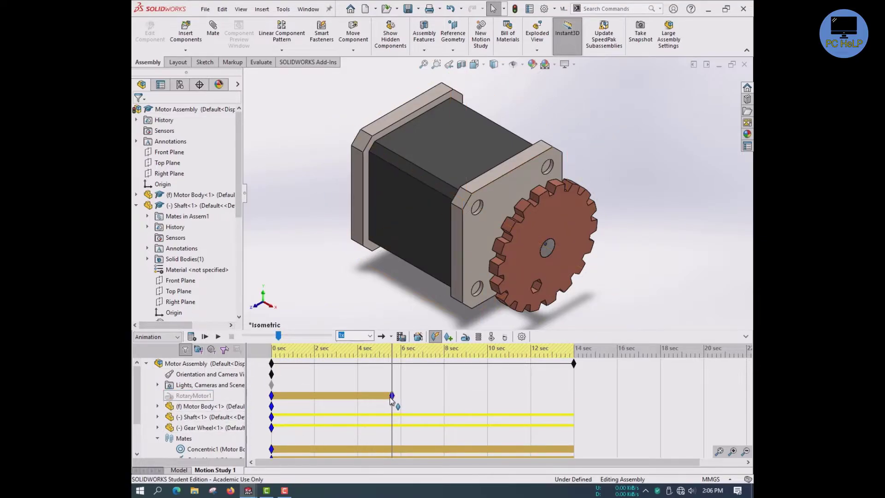
# Switch RotaryMotor1 back on at about 8.7 sec and recalculate the motion study
pyautogui.moveTo(446, 353); pyautogui.dragTo(459, 352)
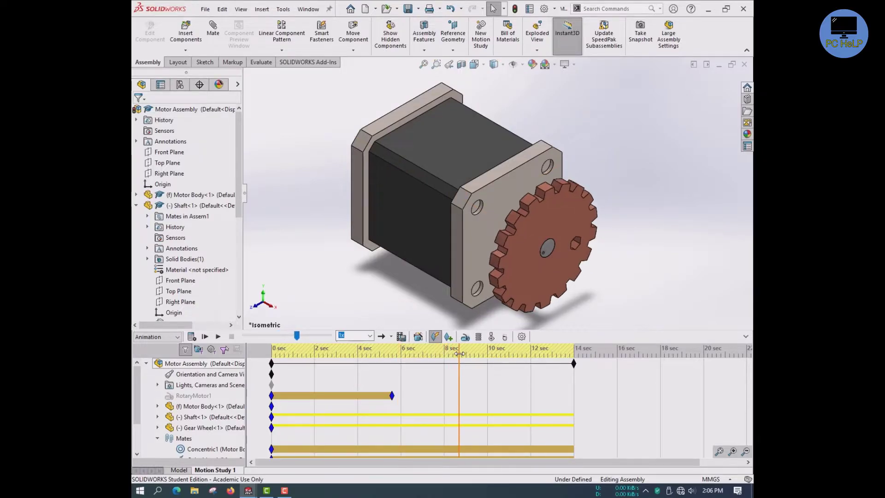
pyautogui.rightClick(195, 399)
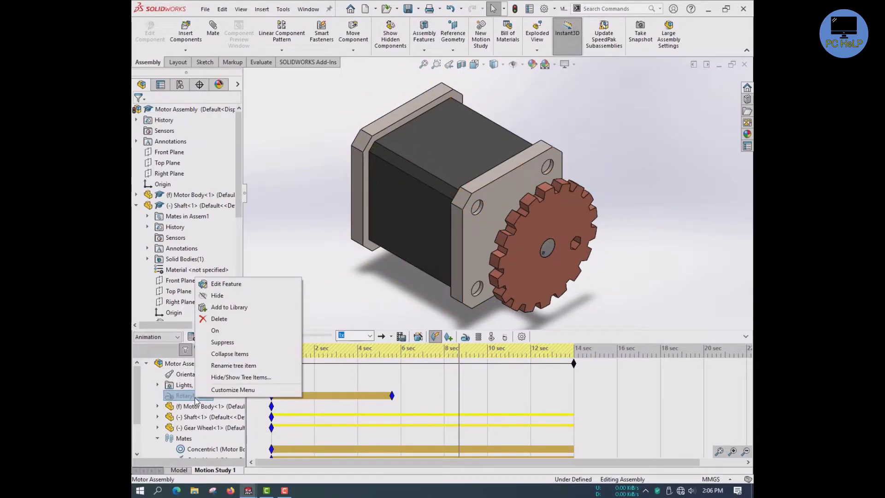
pyautogui.click(230, 331)
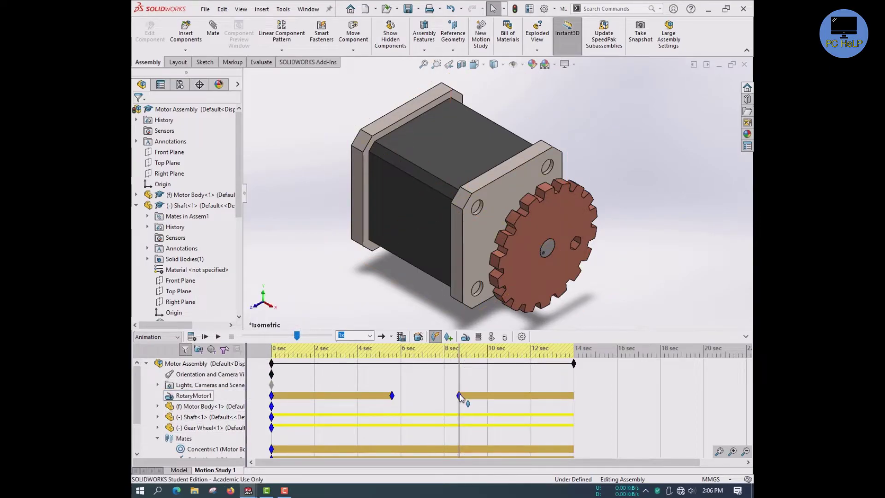
pyautogui.click(191, 337)
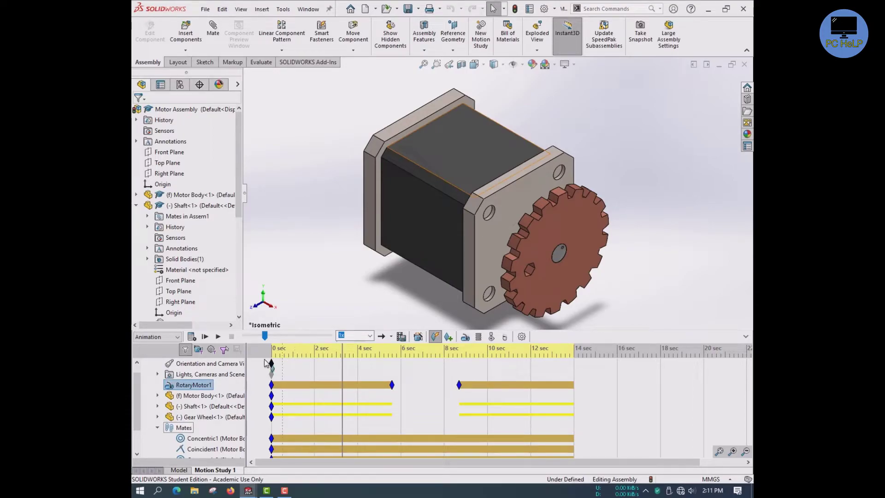
# Collapse the mates and set the scene's ambient light to 0.32 at about 3.3 sec on the timeline
pyautogui.click(157, 428)
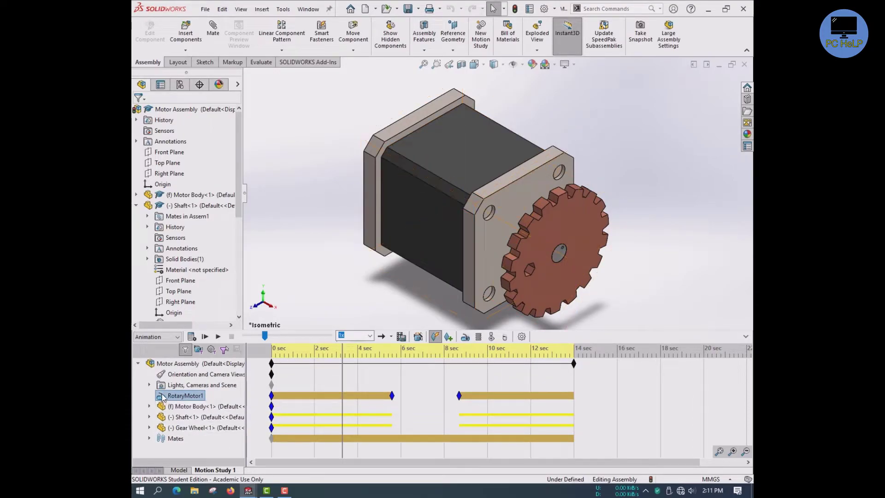
pyautogui.click(192, 388)
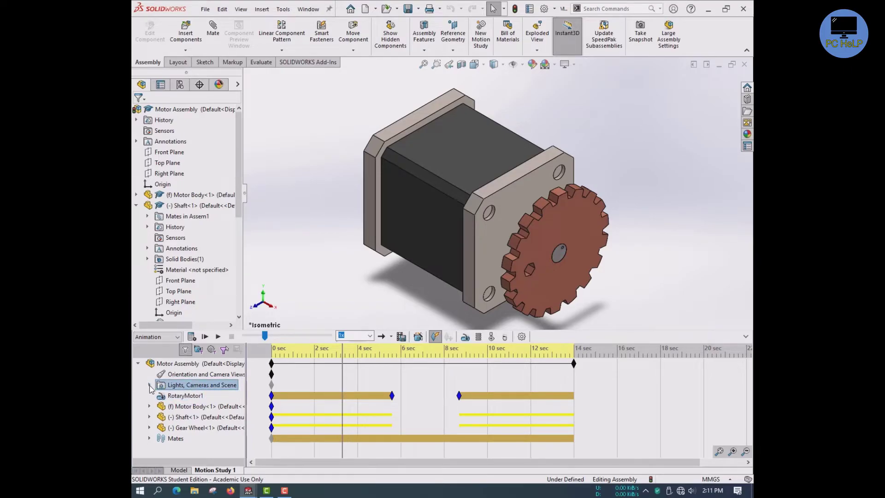
pyautogui.click(149, 386)
pyautogui.scroll(-2, 212, 407)
pyautogui.scroll(2, 205, 411)
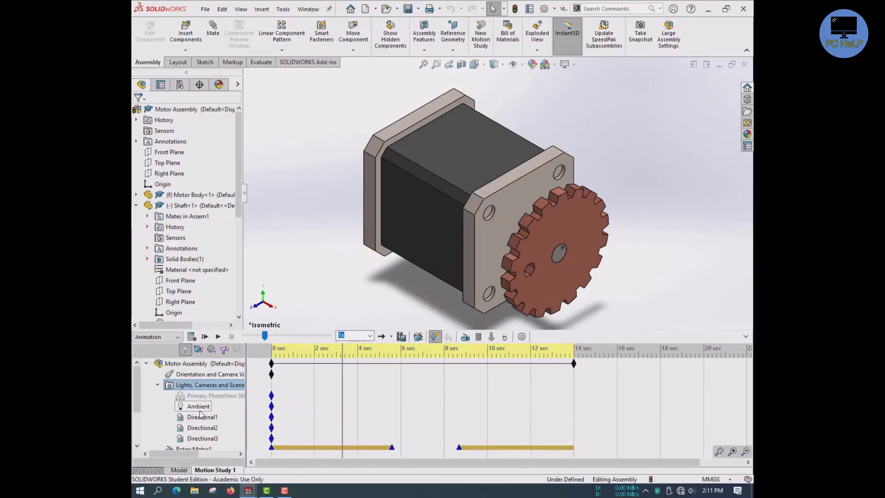
pyautogui.doubleClick(193, 407)
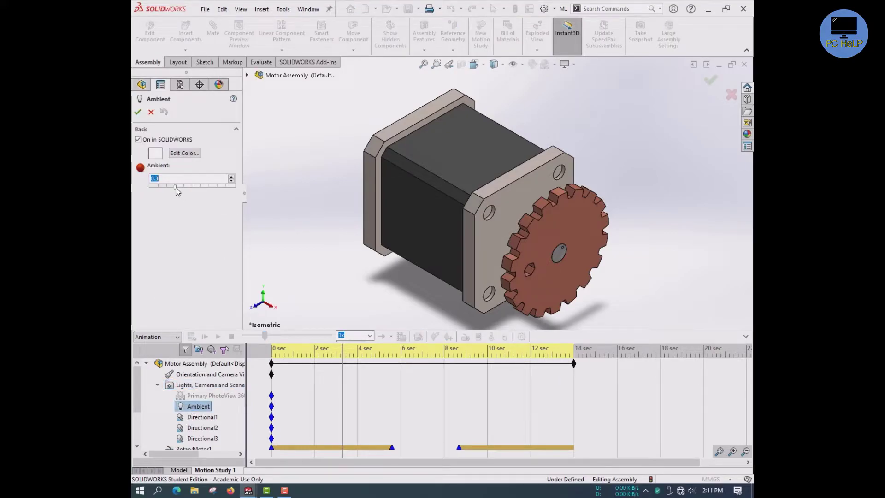
pyautogui.moveTo(176, 187)
pyautogui.mouseDown()
pyautogui.moveTo(206, 191)
pyautogui.moveTo(141, 187)
pyautogui.moveTo(184, 184)
pyautogui.moveTo(176, 185)
pyautogui.mouseUp()
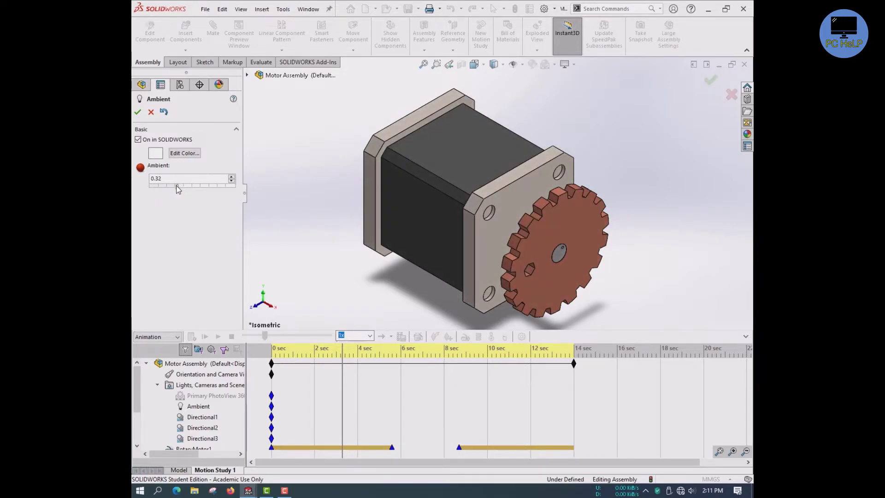
pyautogui.click(137, 112)
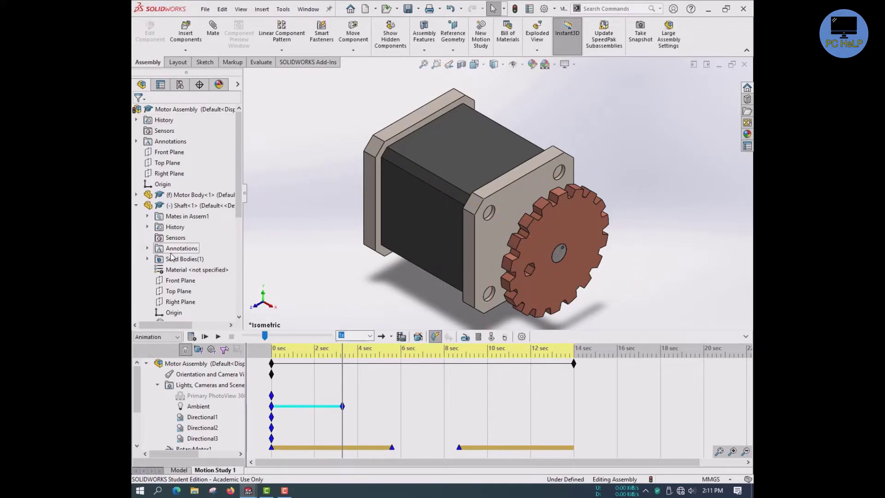
# Open the Directional1 light for editing and move its source to about 114 deg longitude and 46 deg latitude
pyautogui.doubleClick(206, 418)
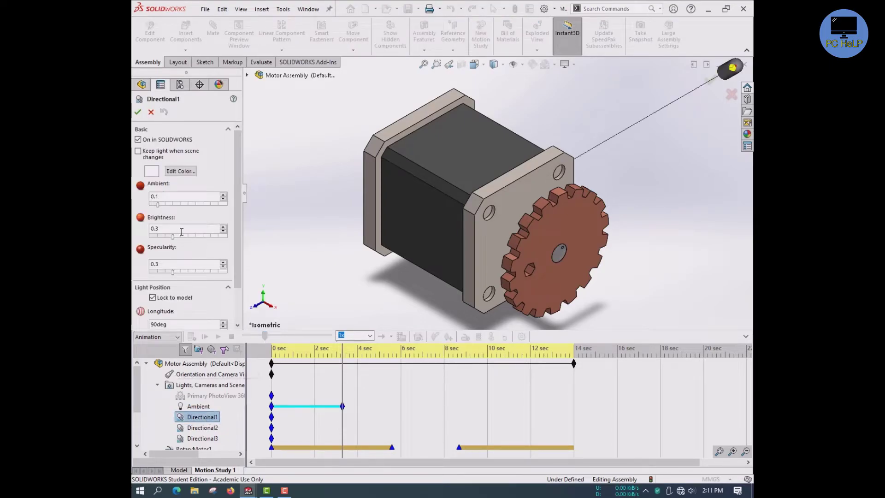
pyautogui.moveTo(236, 168)
pyautogui.mouseDown()
pyautogui.moveTo(236, 195)
pyautogui.moveTo(240, 159)
pyautogui.mouseUp()
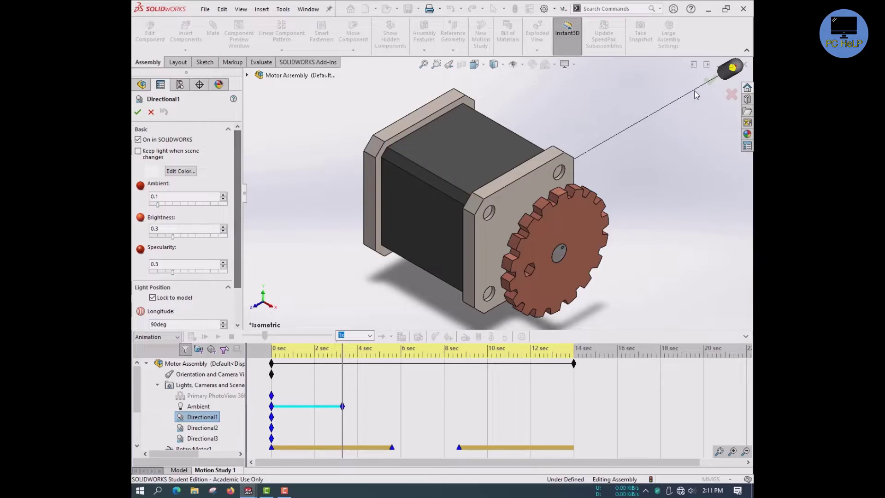
pyautogui.press('f')
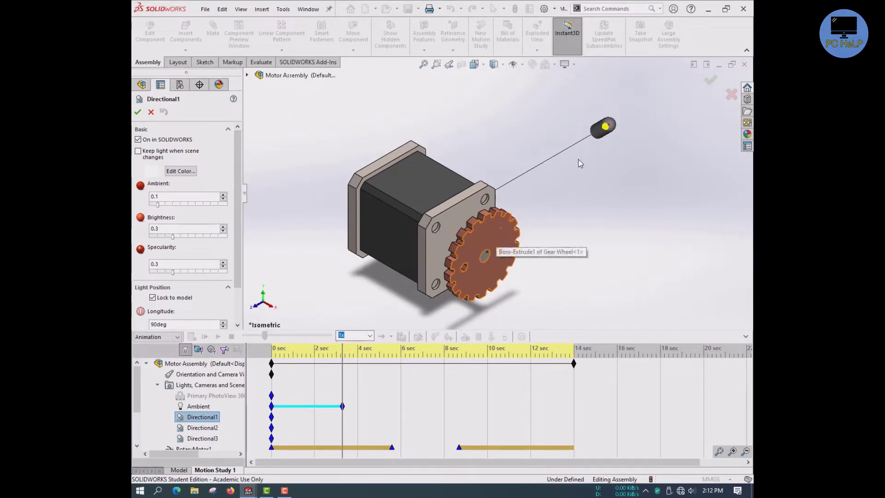
pyautogui.moveTo(602, 136); pyautogui.dragTo(656, 80)
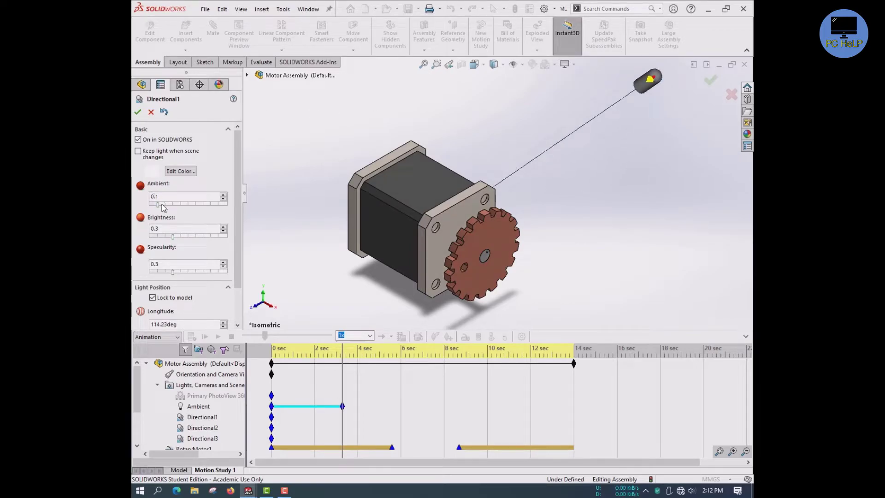
# Set the Directional1 light's ambient to 0.14, brightness to 0.42 and specularity to 0.14
pyautogui.moveTo(159, 203)
pyautogui.mouseDown()
pyautogui.moveTo(173, 204)
pyautogui.moveTo(163, 205)
pyautogui.mouseUp()
pyautogui.moveTo(173, 237)
pyautogui.mouseDown()
pyautogui.moveTo(190, 237)
pyautogui.moveTo(157, 238)
pyautogui.moveTo(181, 237)
pyautogui.mouseUp()
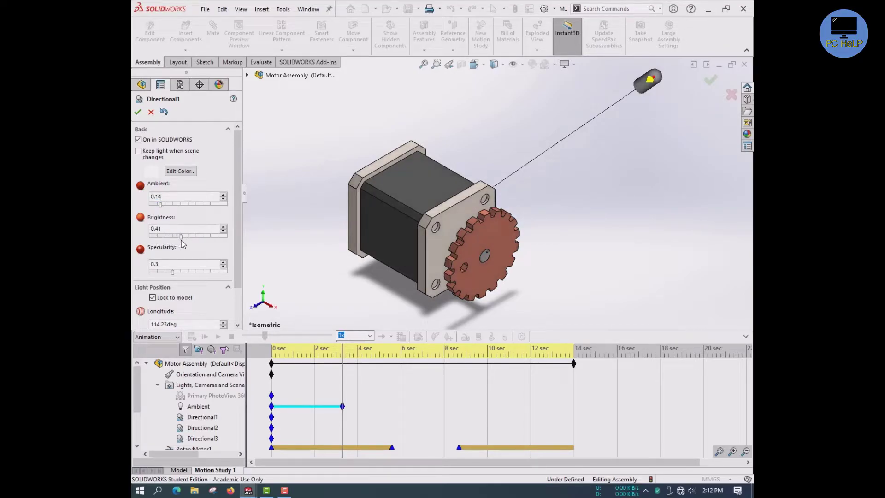
pyautogui.scroll(-2, 216, 185)
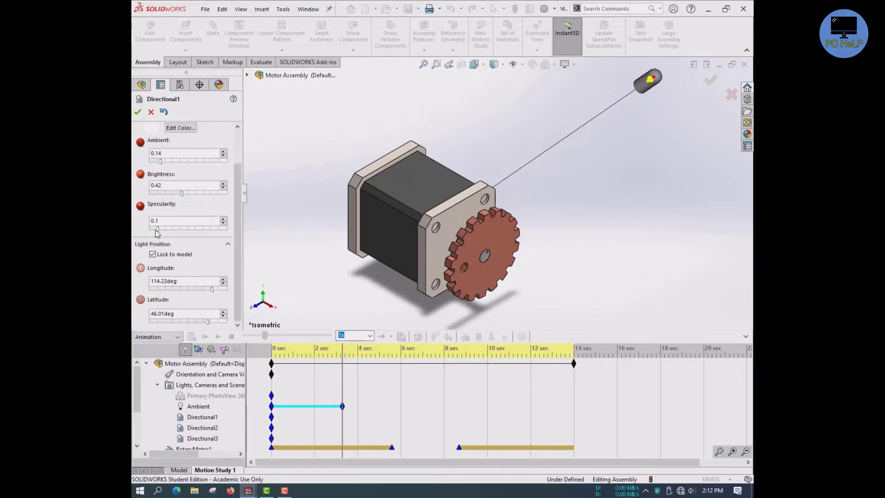
pyautogui.moveTo(151, 229)
pyautogui.mouseDown()
pyautogui.moveTo(216, 234)
pyautogui.moveTo(153, 232)
pyautogui.mouseUp()
# Adjust the Directional1 light's longitude and latitude, move its source out beyond the gear side of the motor, and accept the light
pyautogui.moveTo(211, 290)
pyautogui.mouseDown()
pyautogui.moveTo(184, 289)
pyautogui.moveTo(220, 289)
pyautogui.moveTo(199, 291)
pyautogui.mouseUp()
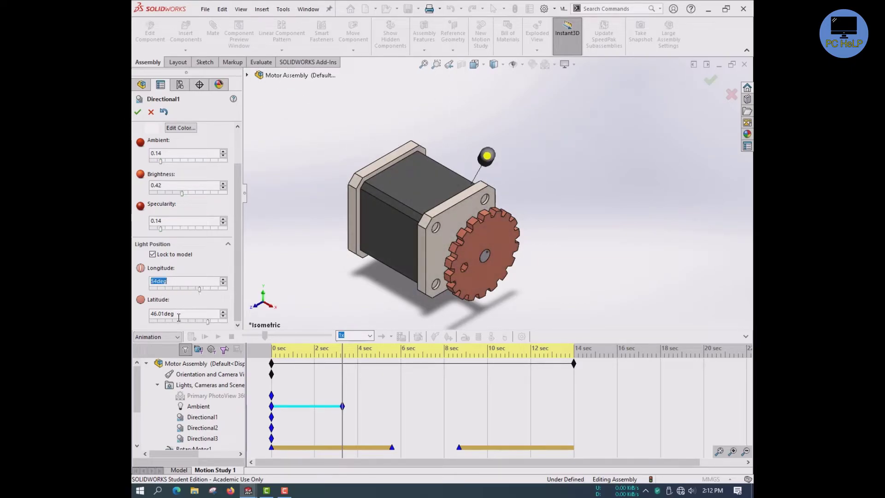
pyautogui.moveTo(207, 321)
pyautogui.mouseDown()
pyautogui.moveTo(171, 323)
pyautogui.moveTo(210, 322)
pyautogui.mouseUp()
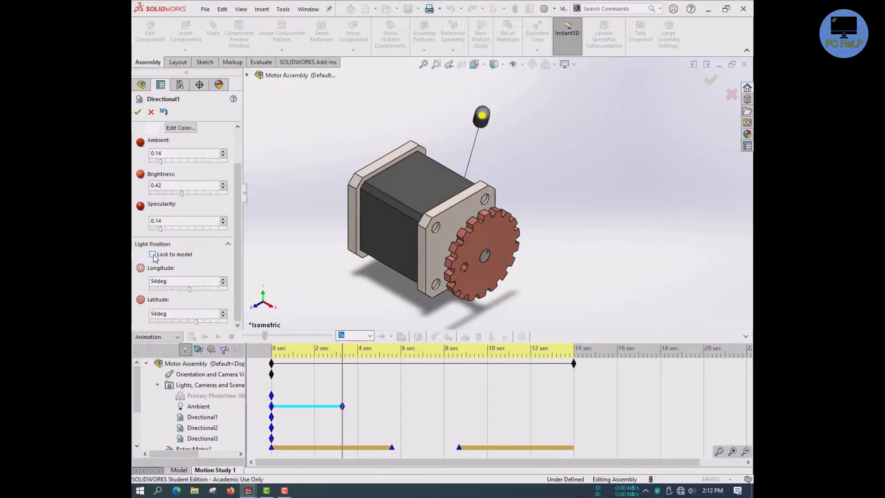
pyautogui.moveTo(189, 289)
pyautogui.mouseDown()
pyautogui.moveTo(172, 292)
pyautogui.moveTo(206, 300)
pyautogui.moveTo(171, 306)
pyautogui.moveTo(209, 308)
pyautogui.moveTo(183, 305)
pyautogui.moveTo(190, 295)
pyautogui.moveTo(193, 321)
pyautogui.moveTo(183, 321)
pyautogui.moveTo(196, 321)
pyautogui.moveTo(179, 320)
pyautogui.moveTo(201, 320)
pyautogui.moveTo(173, 320)
pyautogui.moveTo(197, 320)
pyautogui.mouseUp()
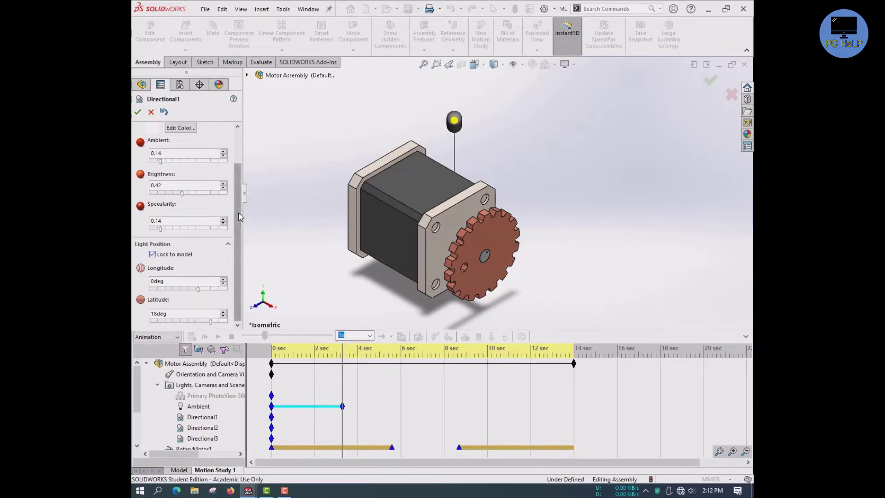
pyautogui.scroll(3, 235, 203)
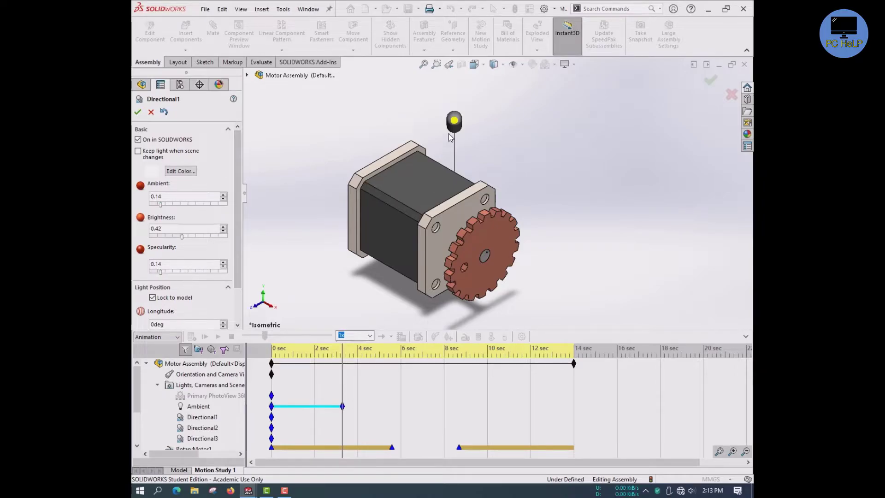
pyautogui.moveTo(454, 122)
pyautogui.mouseDown()
pyautogui.moveTo(620, 116)
pyautogui.moveTo(687, 132)
pyautogui.mouseUp()
pyautogui.click(138, 112)
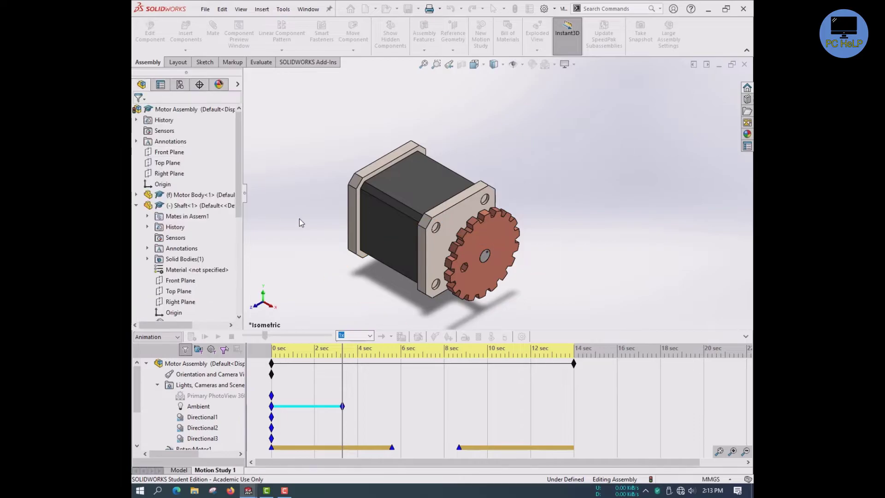
# Move the Directional2 light to about -102 deg longitude and 50 deg latitude, set its specularity to 0.28, and accept it
pyautogui.doubleClick(203, 427)
pyautogui.scroll(5, 474, 139)
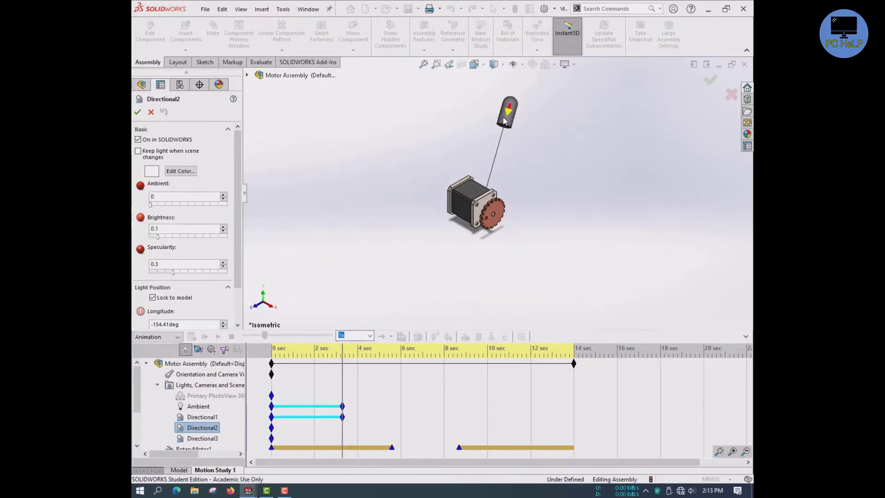
pyautogui.moveTo(508, 112); pyautogui.dragTo(442, 92)
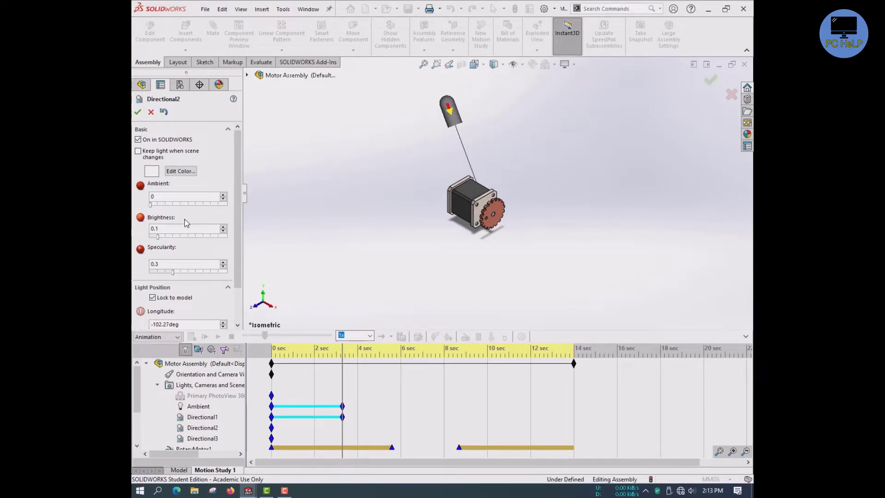
pyautogui.scroll(-4, 188, 221)
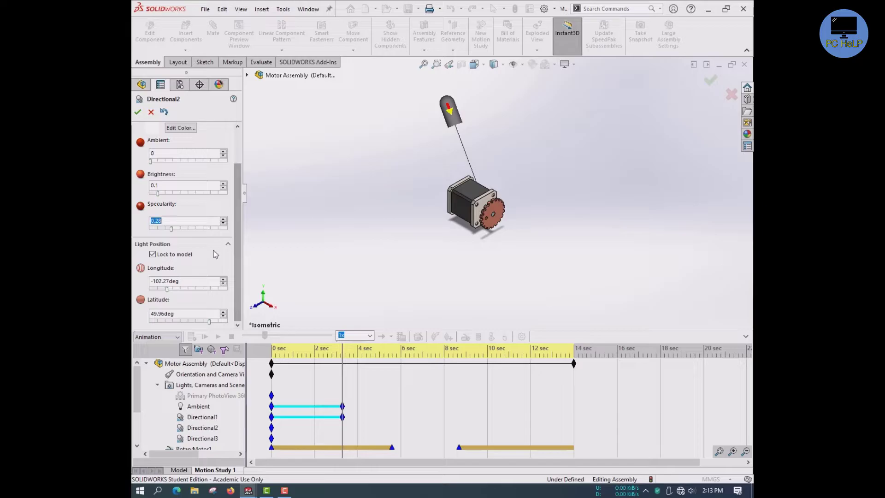
pyautogui.click(137, 111)
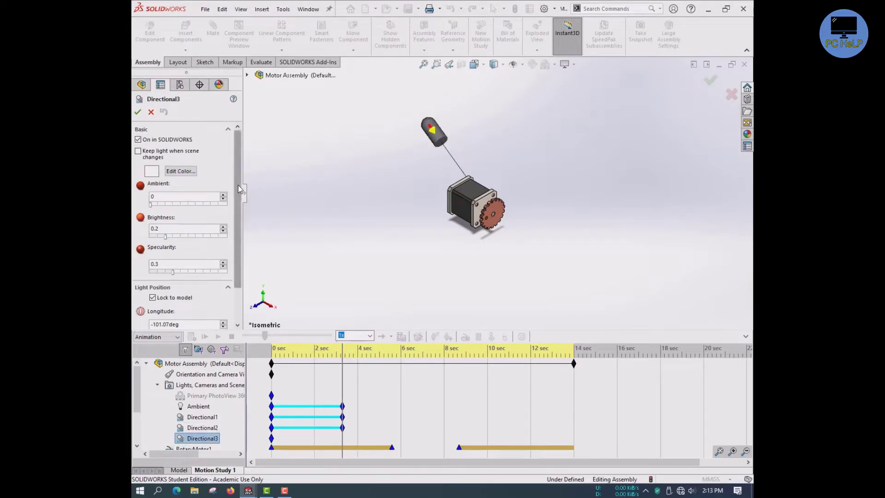
# Accept the Directional3 light settings at about 3.3 sec on the timeline, and rebuild and save the assembly
pyautogui.moveTo(239, 185); pyautogui.dragTo(245, 255)
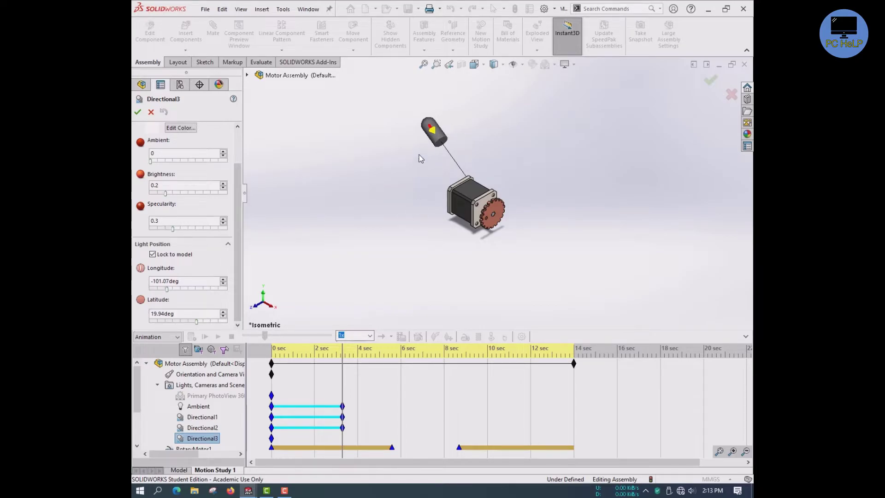
pyautogui.click(137, 112)
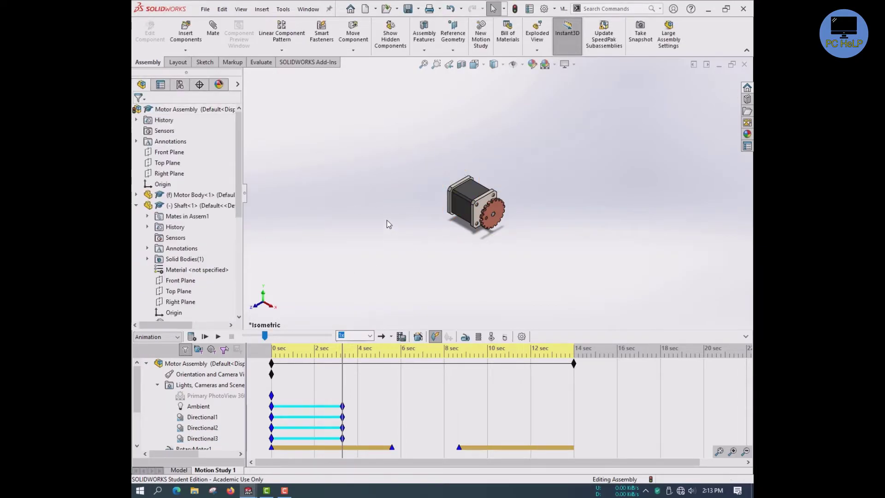
pyautogui.press('f')
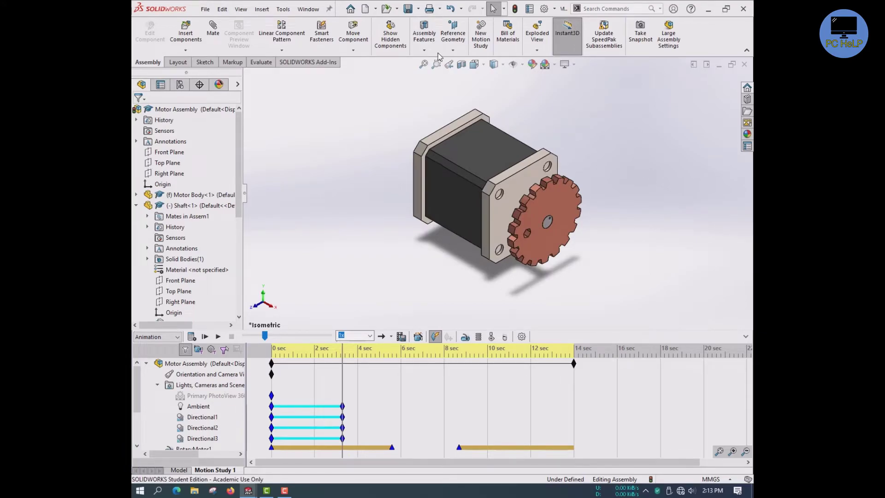
pyautogui.click(408, 10)
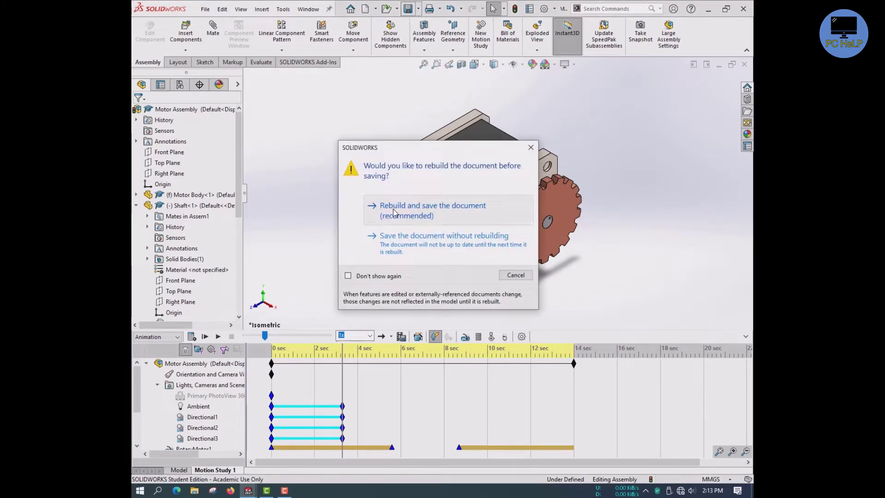
pyautogui.click(435, 206)
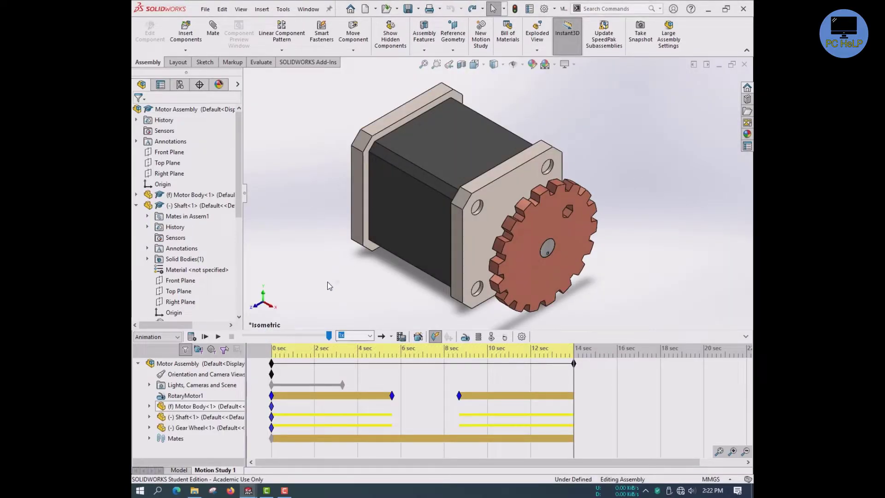
# Place an Orientation and Camera Views key at about 4.5 sec with the motor seen from below
pyautogui.moveTo(313, 339); pyautogui.dragTo(255, 335)
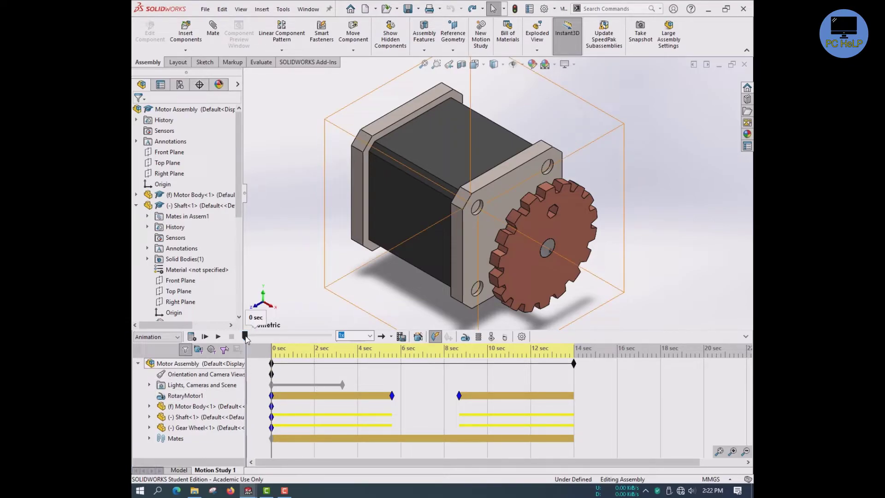
pyautogui.moveTo(257, 336); pyautogui.dragTo(273, 336)
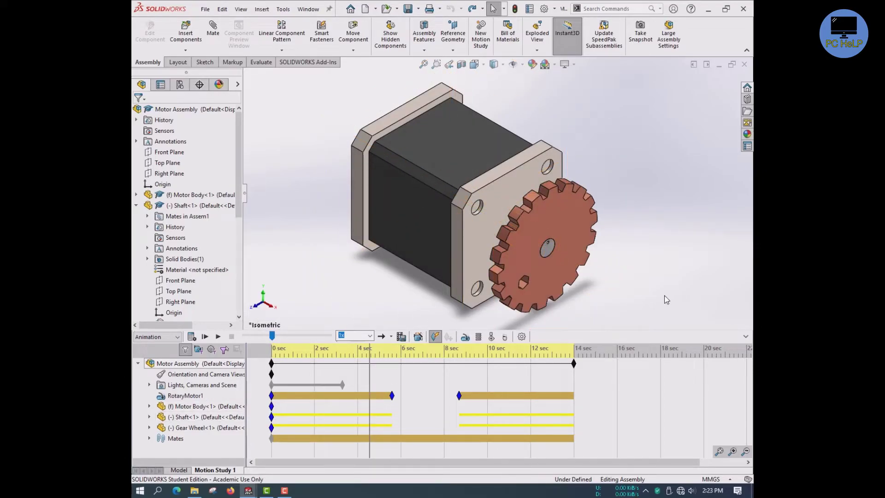
pyautogui.moveTo(629, 304); pyautogui.dragTo(628, 210, button='middle')
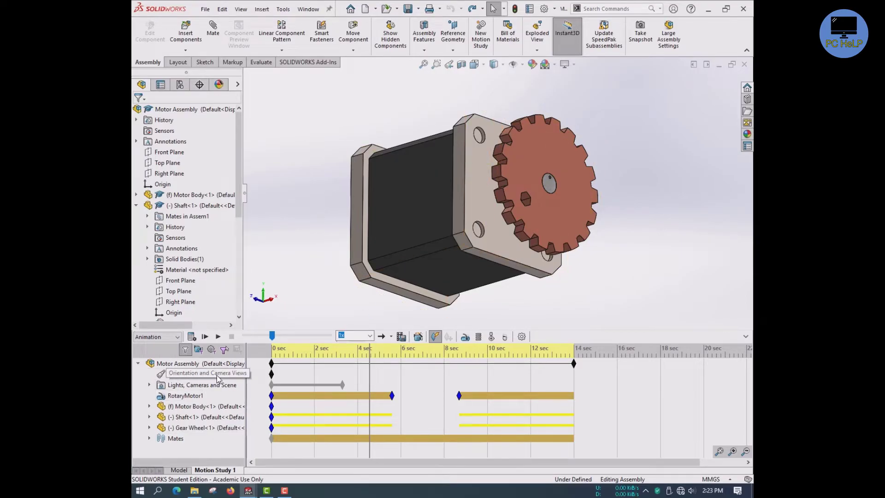
pyautogui.rightClick(369, 373)
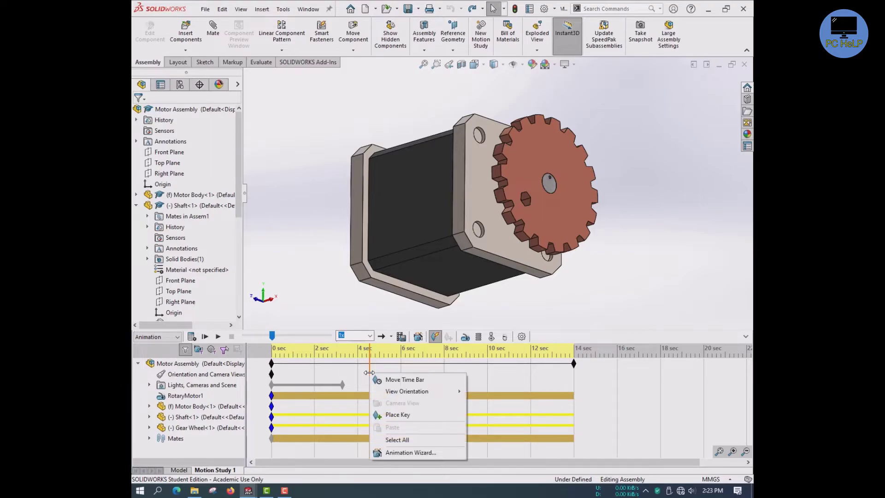
pyautogui.click(389, 415)
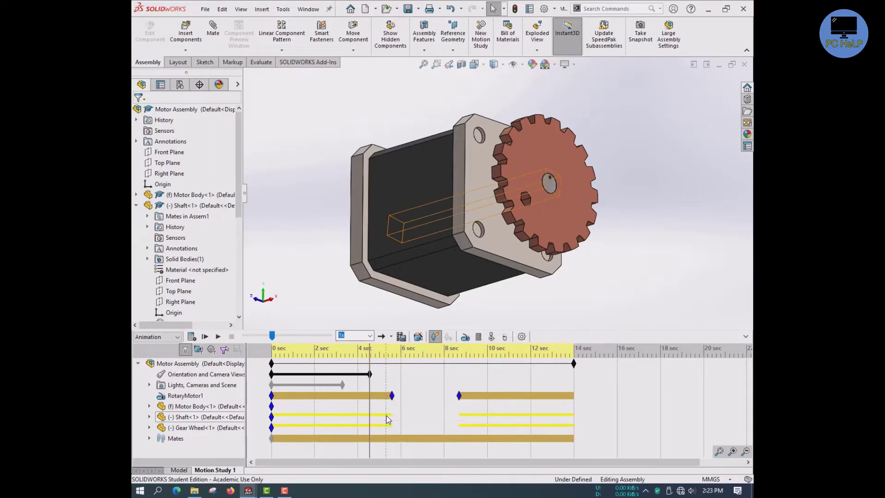
pyautogui.click(701, 266)
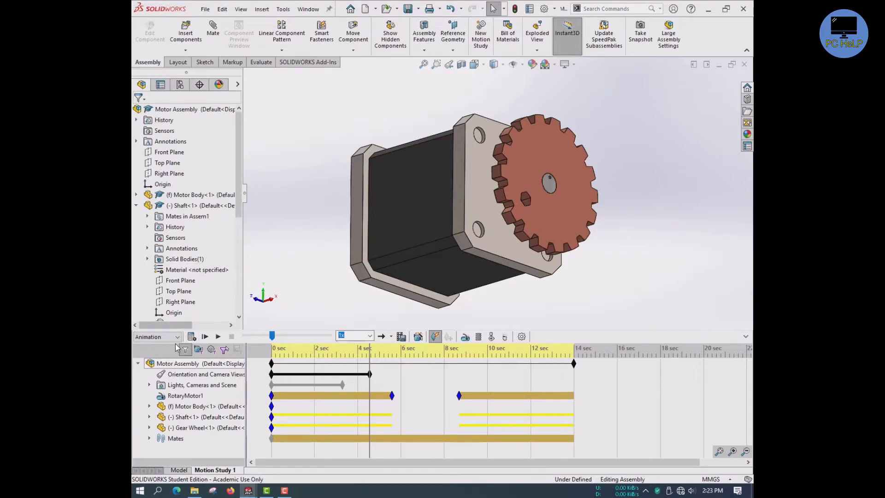
# Recalculate the motion study, stop it partway, rewind to 0 sec, and calculate it through to the end
pyautogui.click(191, 337)
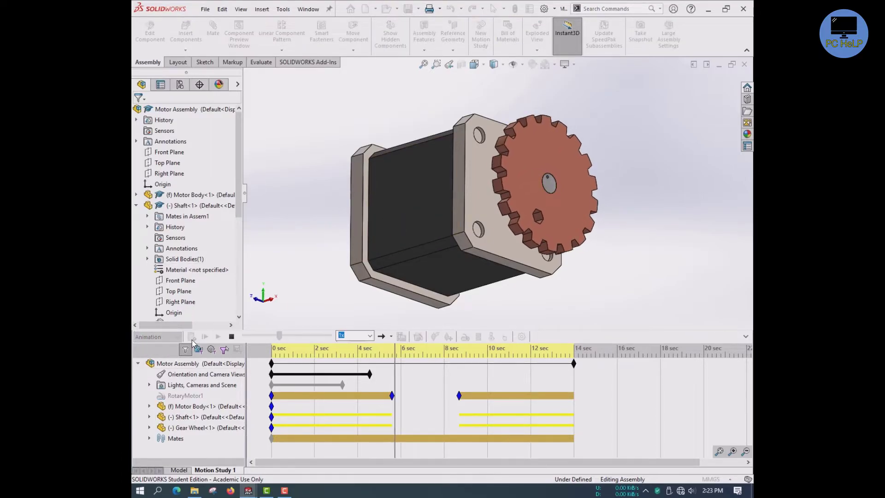
pyautogui.click(233, 338)
pyautogui.moveTo(295, 338); pyautogui.dragTo(247, 336)
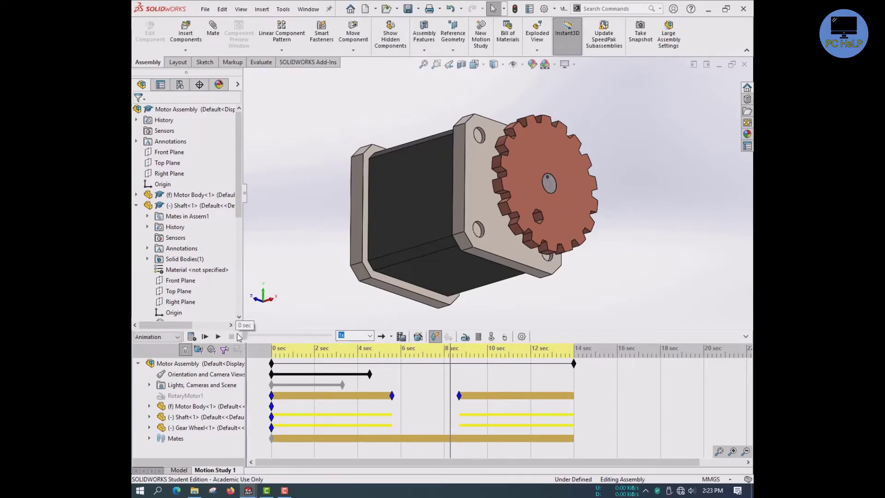
pyautogui.click(192, 338)
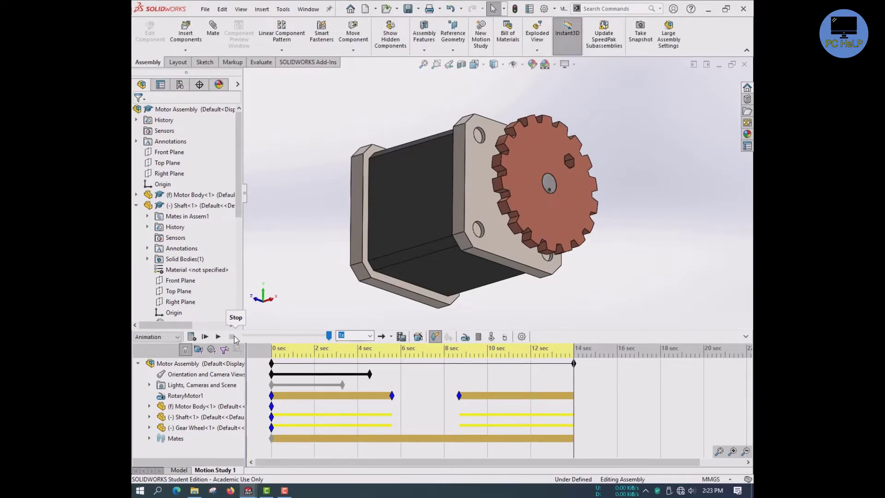
# Place an Orientation and Camera Views key at about 9 sec with the motor turned and tilted to a new angle
pyautogui.moveTo(329, 337); pyautogui.dragTo(299, 338)
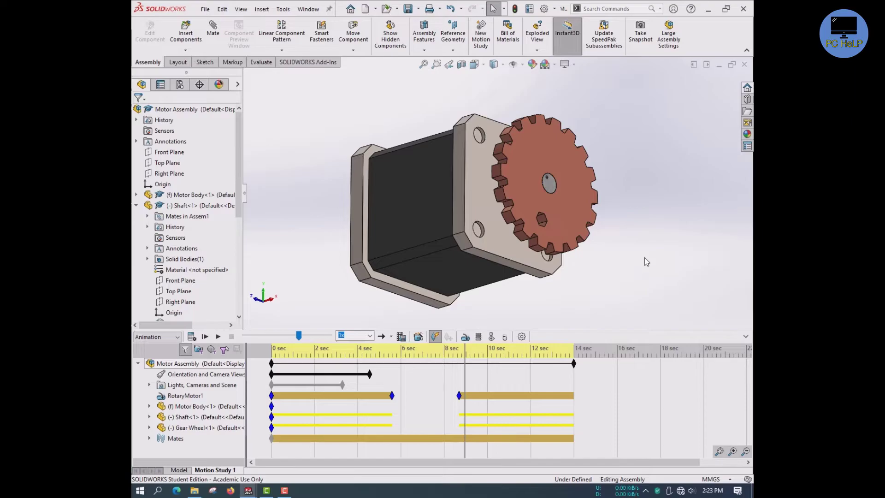
pyautogui.moveTo(652, 253); pyautogui.dragTo(565, 248, button='middle')
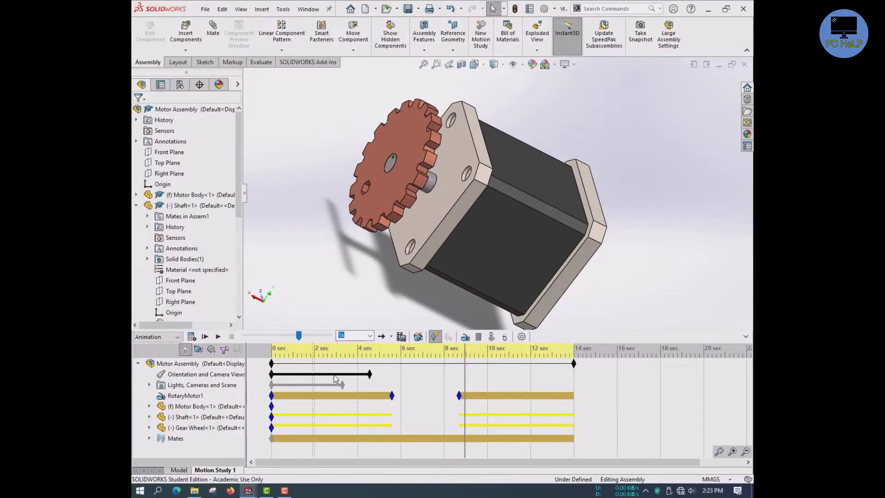
pyautogui.rightClick(463, 373)
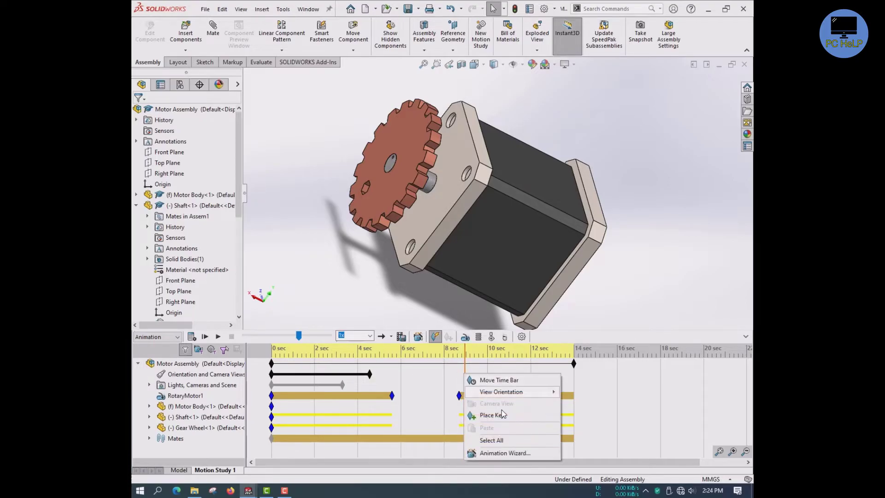
pyautogui.click(505, 414)
pyautogui.click(723, 270)
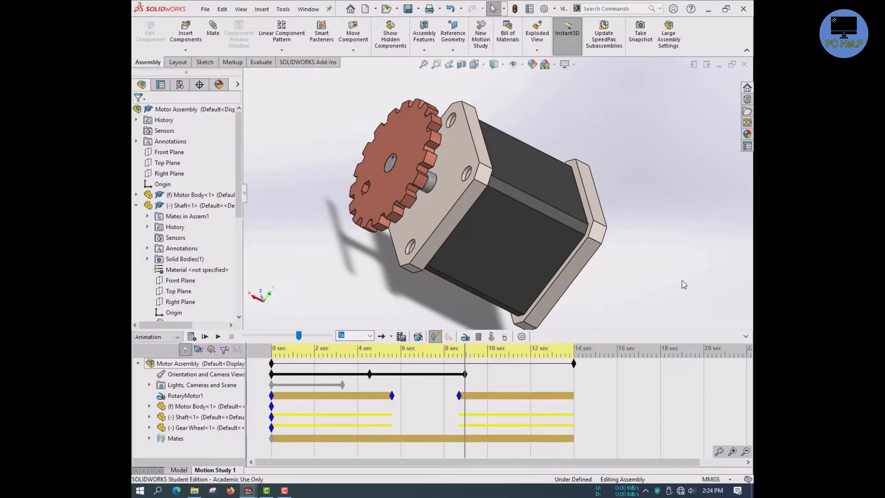
# Place an Orientation and Camera Views key at 14 sec with the motor turned gear-side forward, and recalculate and play the study
pyautogui.moveTo(314, 336); pyautogui.dragTo(331, 338)
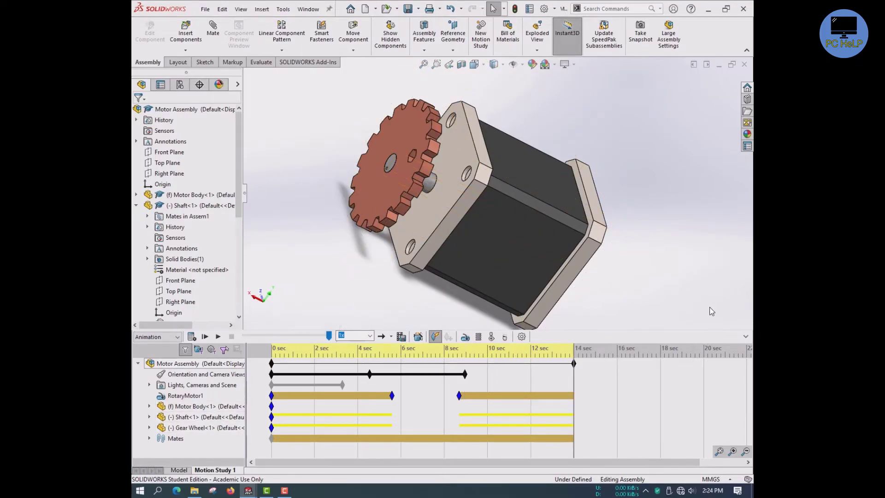
pyautogui.moveTo(635, 289); pyautogui.dragTo(687, 369, button='middle')
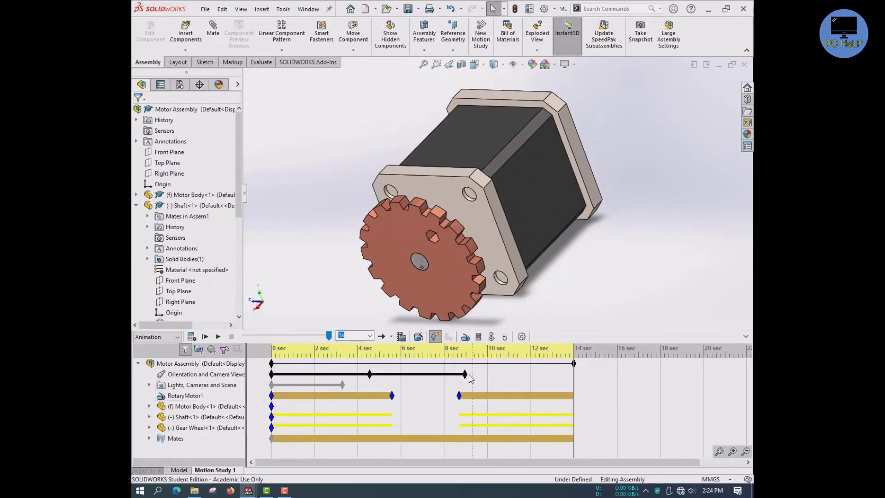
pyautogui.rightClick(574, 375)
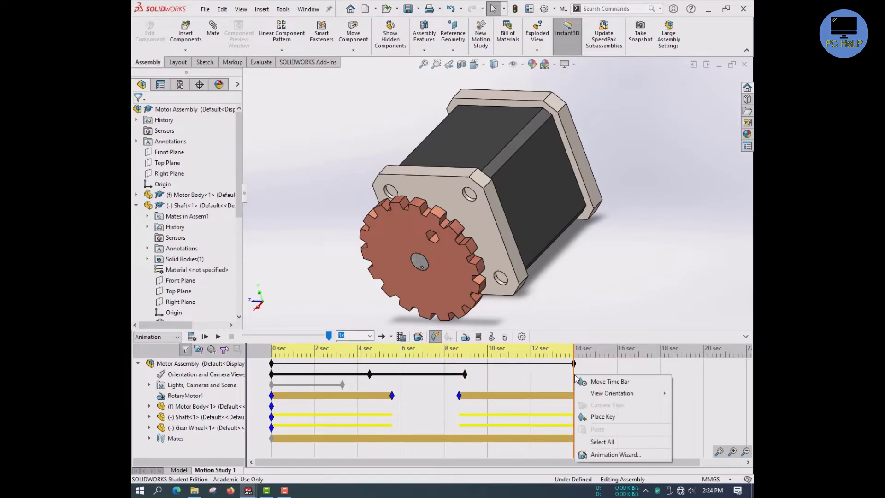
pyautogui.click(618, 419)
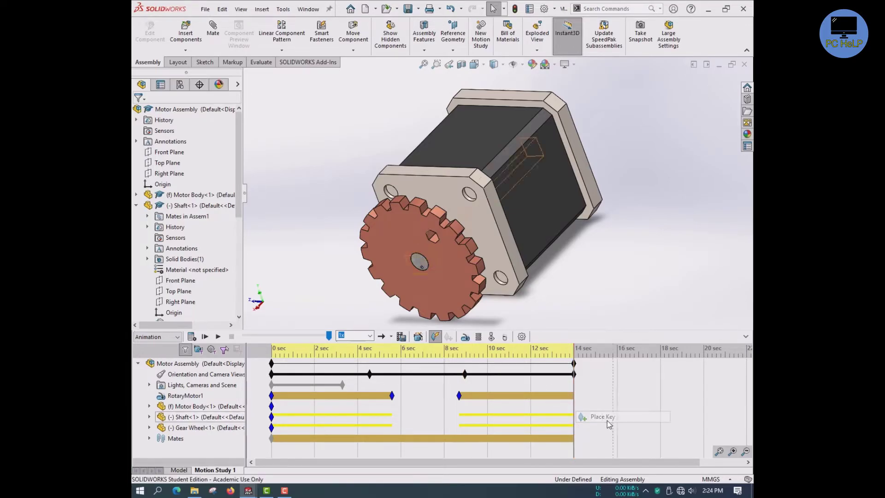
pyautogui.click(192, 339)
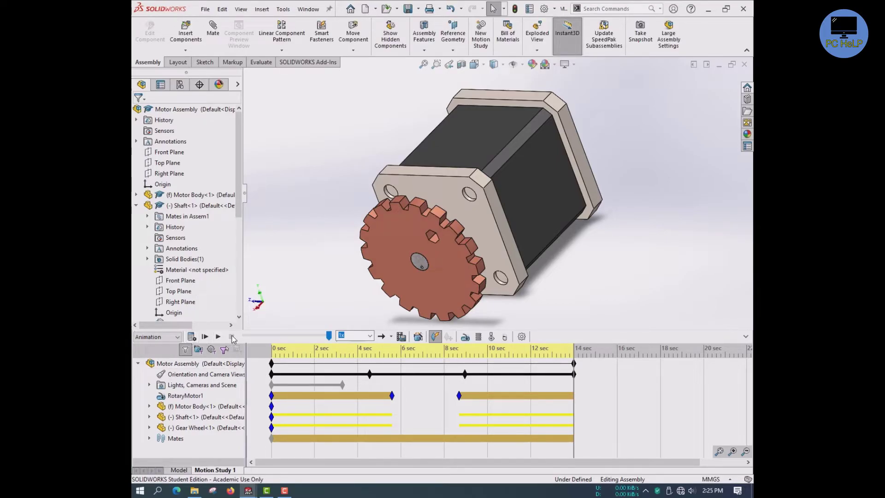
pyautogui.click(219, 338)
# Add a Rotate model animation of one clockwise Y-axis rotation lasting 10 seconds from start time 0, and recalculate and play the study
pyautogui.click(418, 338)
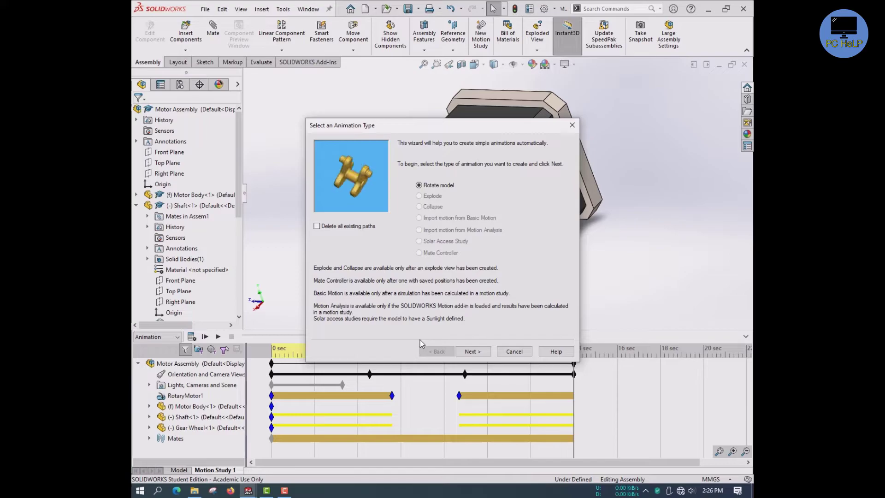
pyautogui.click(469, 353)
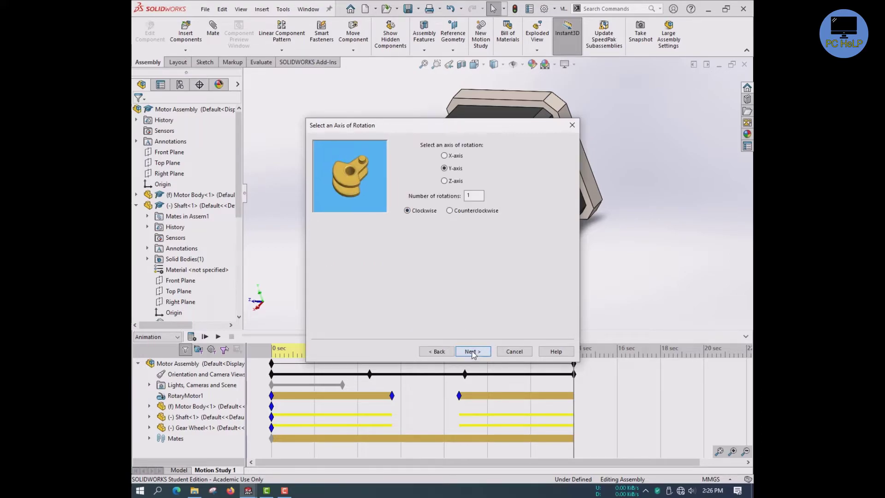
pyautogui.click(452, 157)
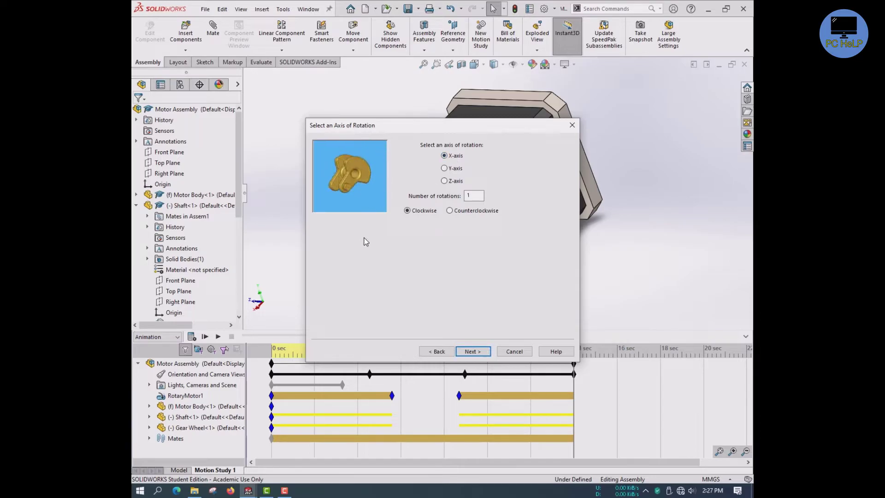
pyautogui.click(454, 169)
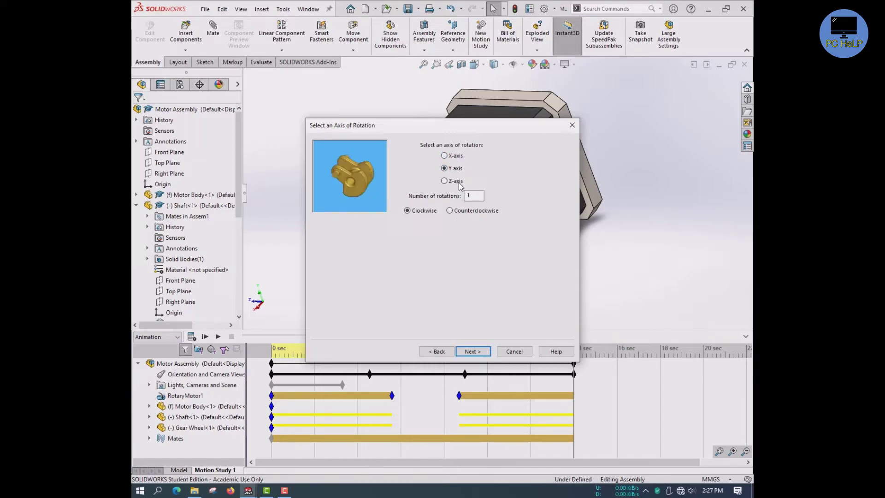
pyautogui.click(457, 182)
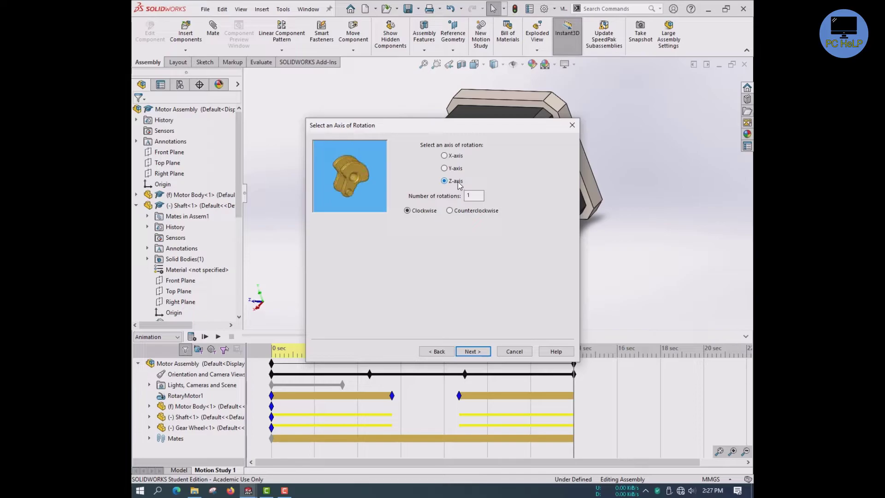
pyautogui.click(457, 168)
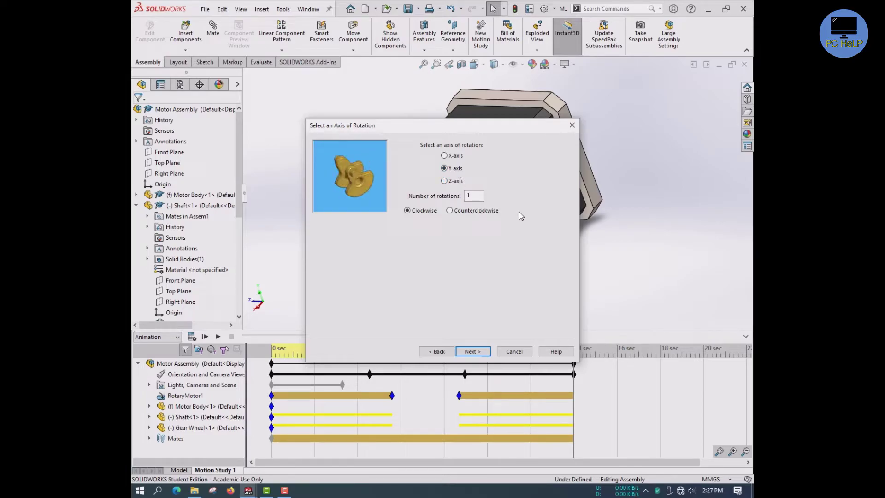
pyautogui.click(479, 197)
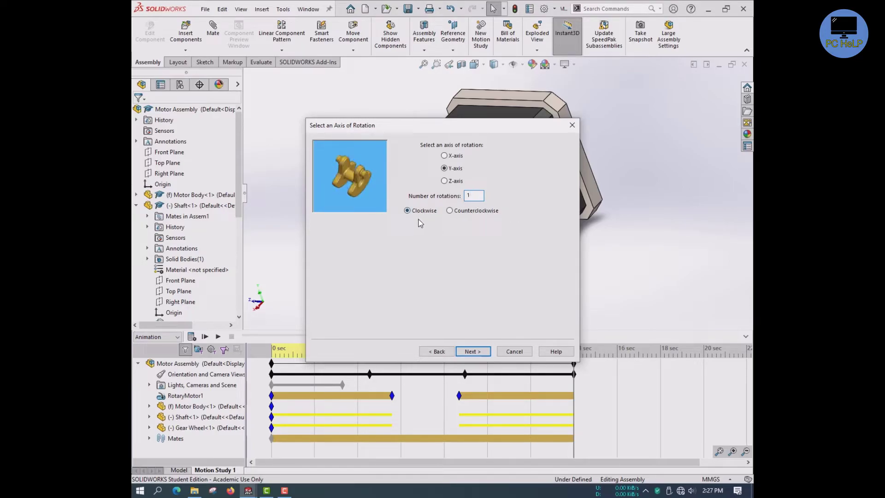
pyautogui.click(473, 352)
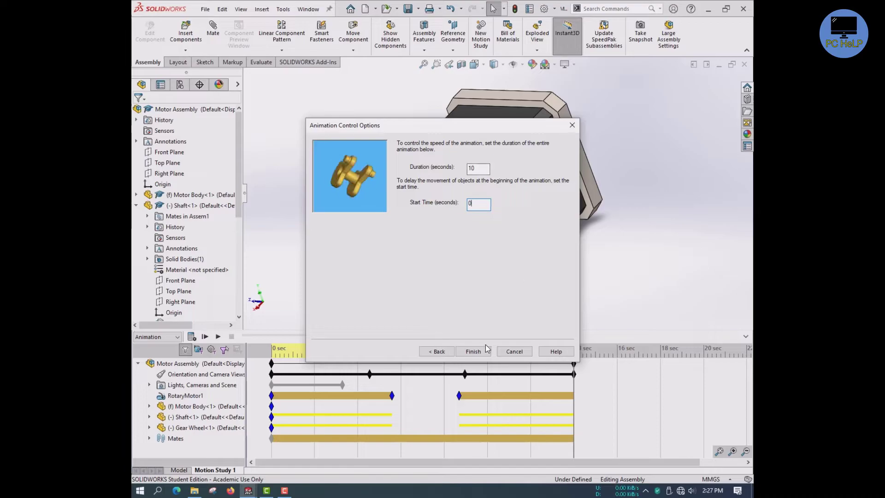
pyautogui.click(472, 351)
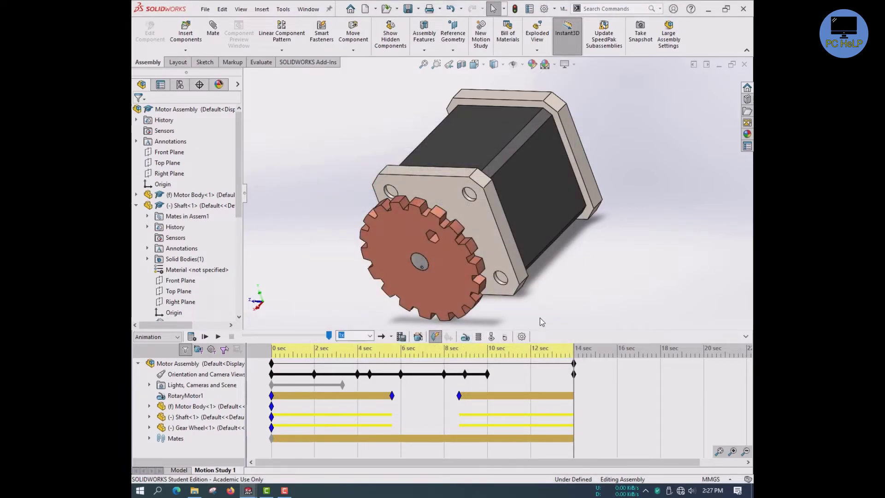
pyautogui.click(193, 340)
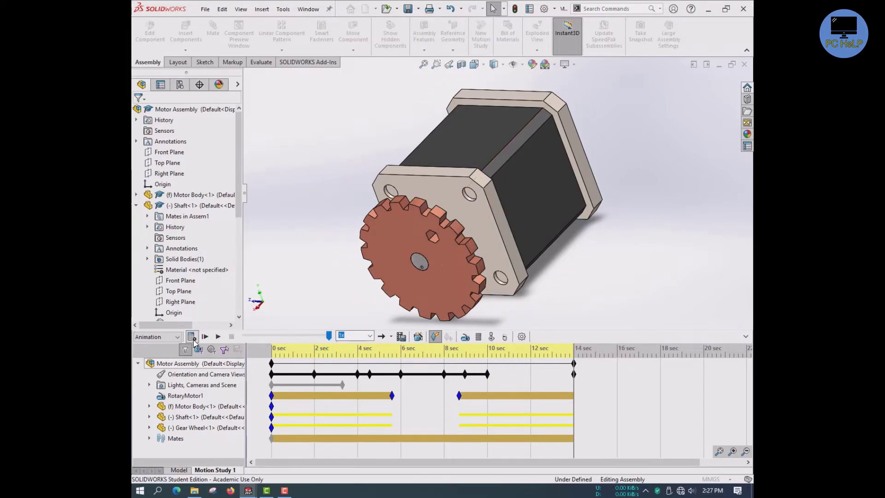
pyautogui.click(224, 339)
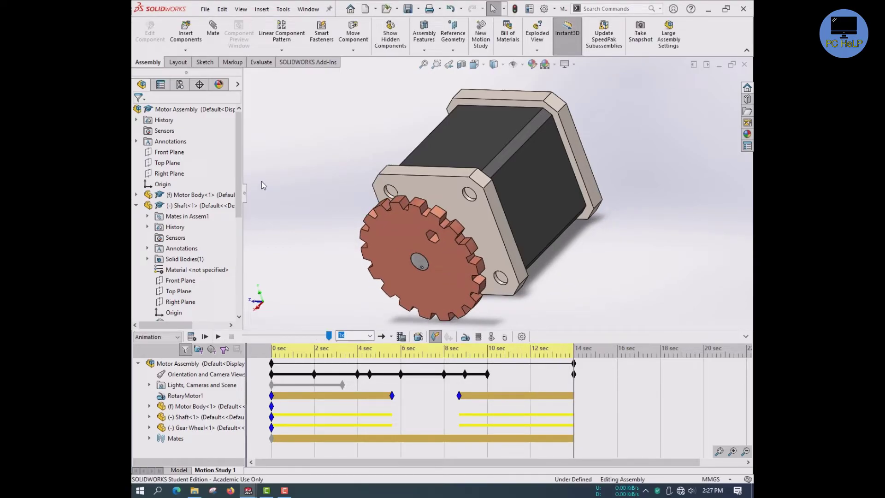
# Delete all Orientation and Camera Views keys between 0 and 14 sec, keeping only the first and last ones
pyautogui.click(287, 377)
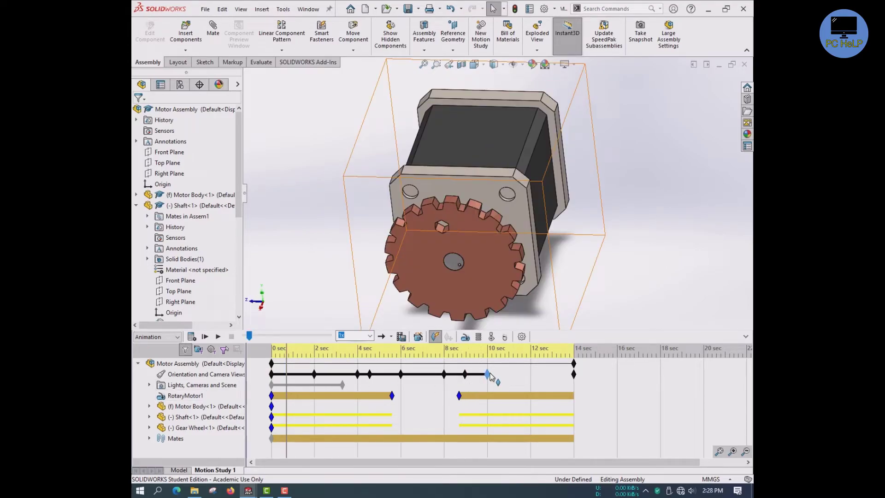
pyautogui.moveTo(491, 377); pyautogui.dragTo(463, 378)
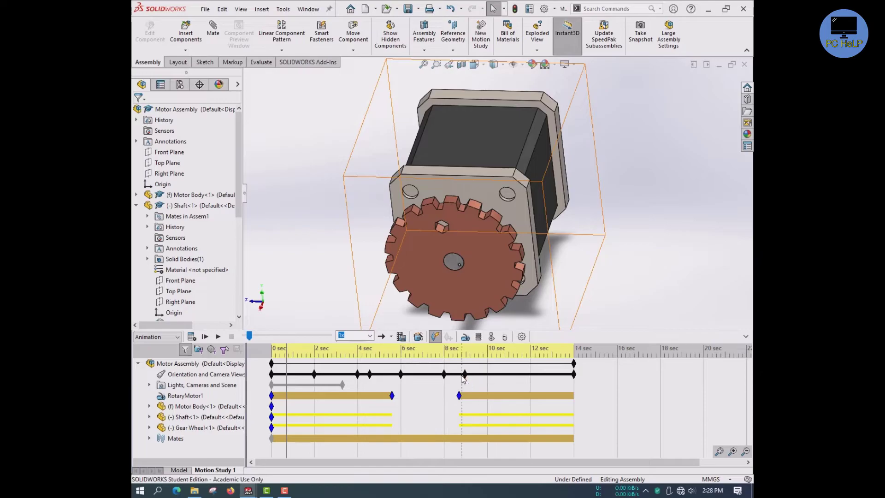
pyautogui.click(368, 378)
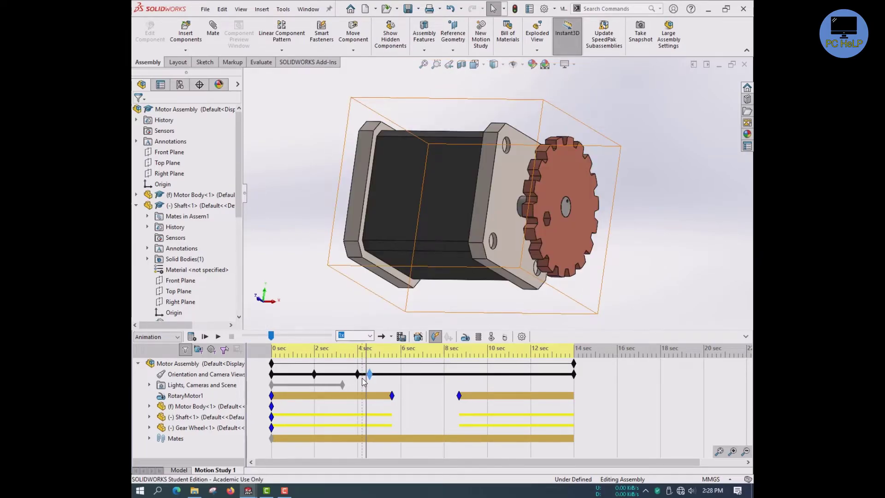
pyautogui.press('Delete')
pyautogui.click(314, 374)
pyautogui.press('Delete')
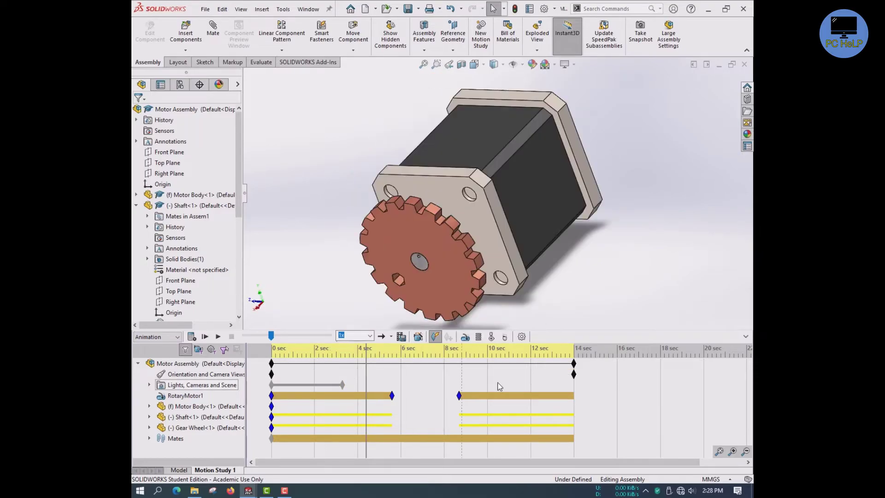
pyautogui.click(387, 364)
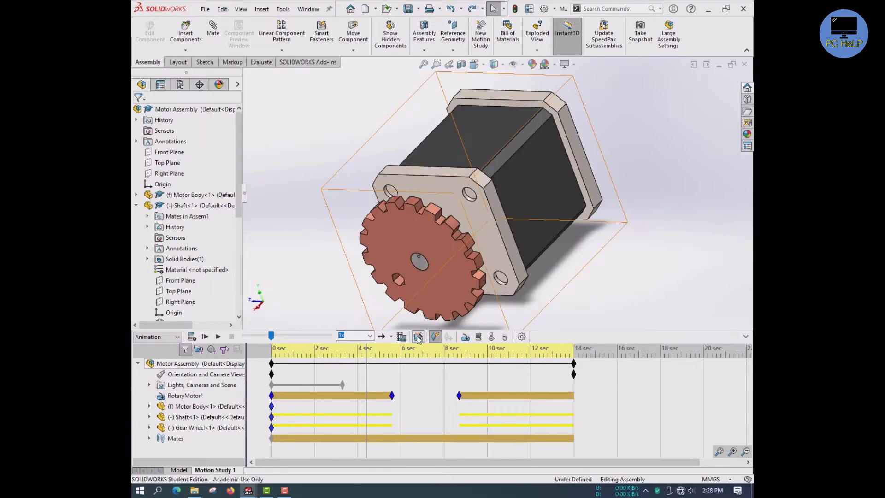
# Generate a model rotation once clockwise about the Y-axis with duration 10 and start time 0 seconds, and calculate and play it
pyautogui.click(418, 338)
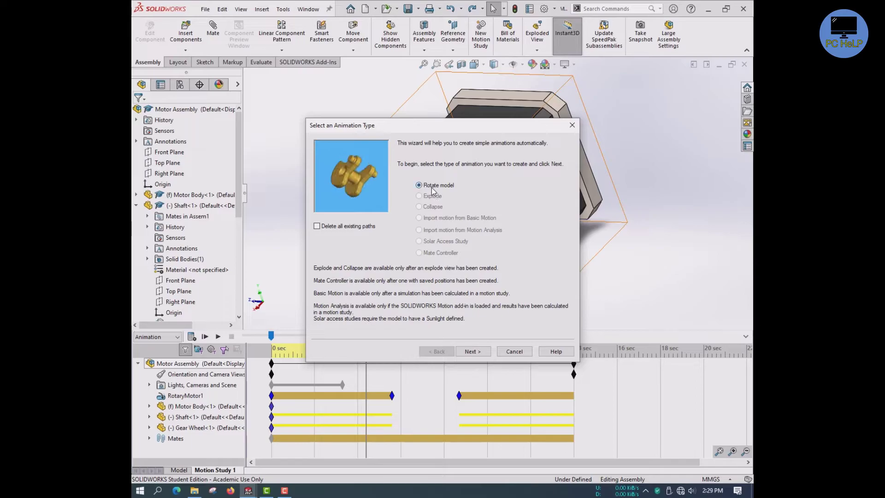
pyautogui.click(466, 351)
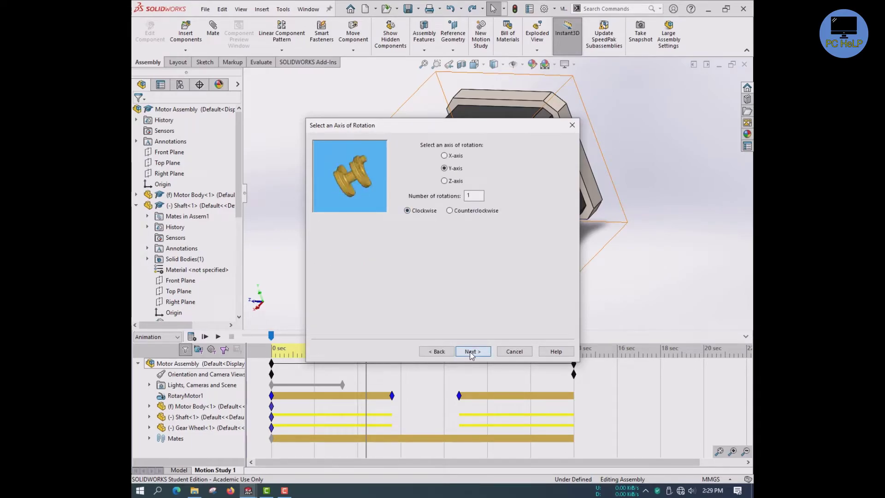
pyautogui.click(471, 352)
pyautogui.doubleClick(472, 203)
pyautogui.write('0')
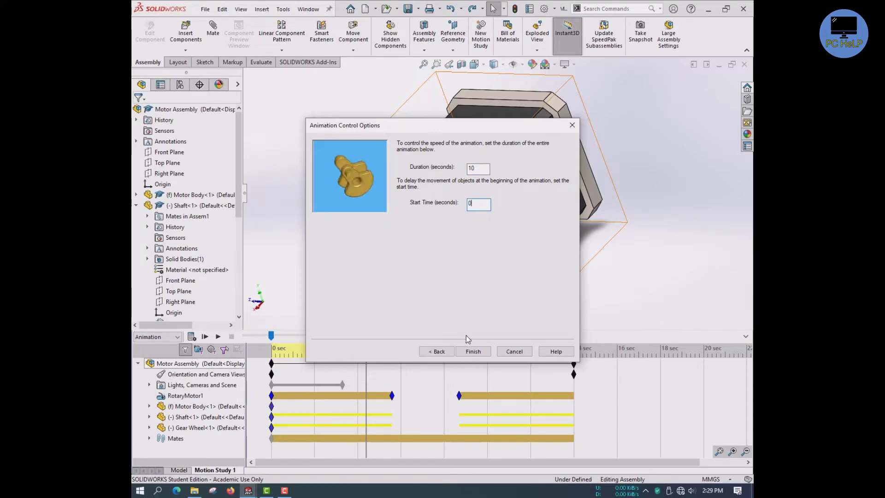
pyautogui.click(472, 352)
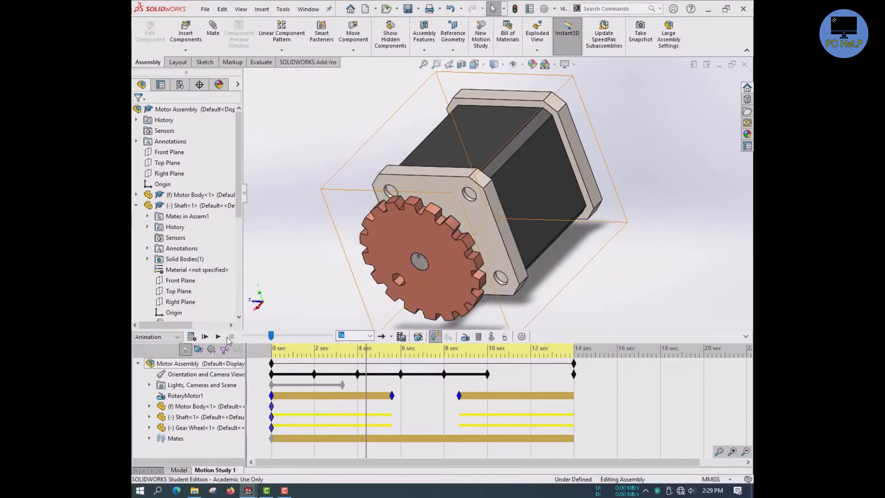
pyautogui.click(198, 339)
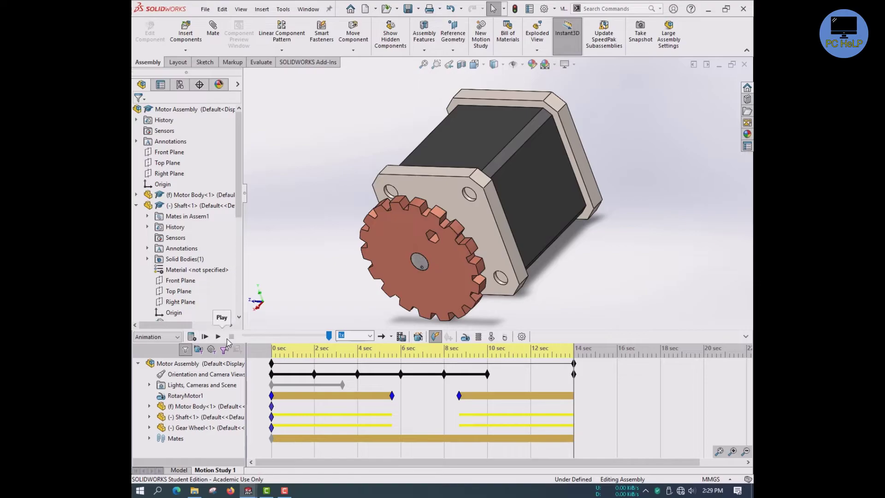
pyautogui.click(218, 337)
# Generate another model rotation, once clockwise about the Y-axis, with a duration of 14 seconds and start time 0
pyautogui.click(419, 337)
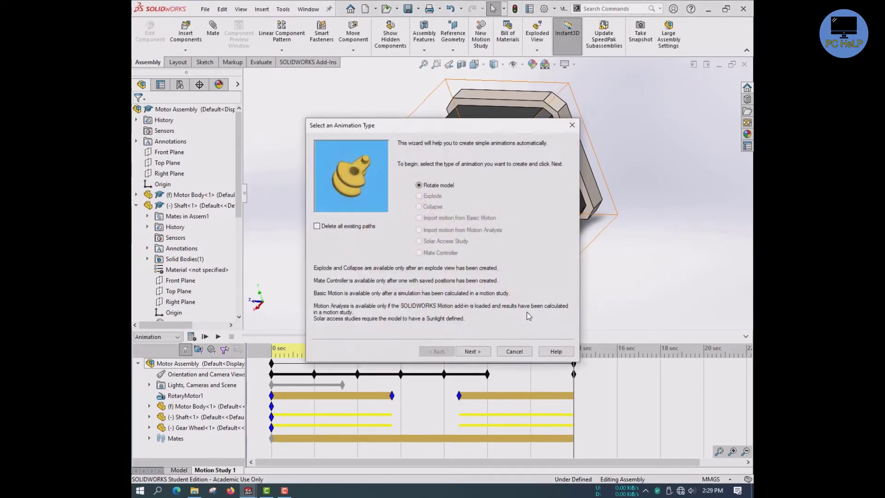
pyautogui.click(474, 352)
pyautogui.click(473, 351)
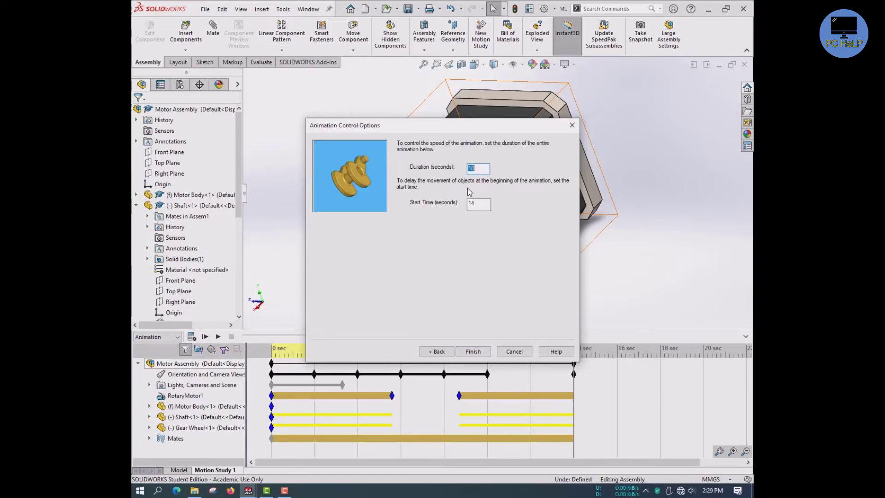
pyautogui.doubleClick(481, 205)
pyautogui.write('0')
pyautogui.hotkey('shift', 'Tab')
pyautogui.write('14')
pyautogui.click(474, 351)
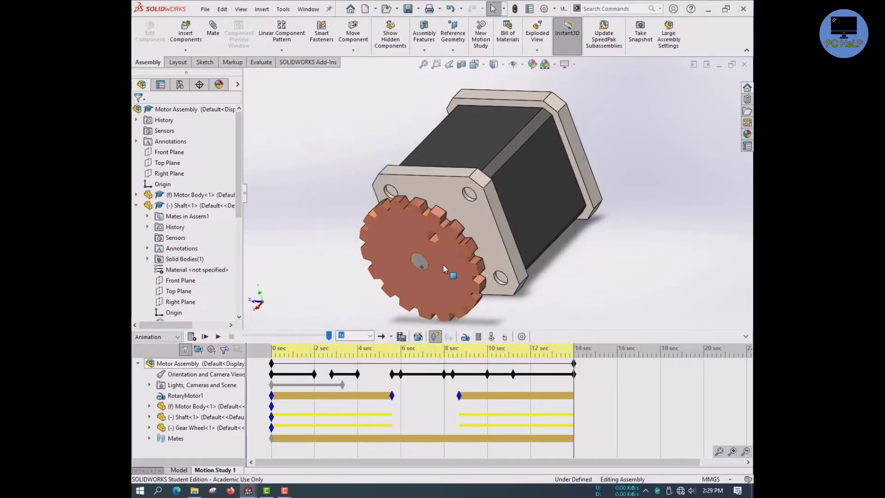
# Delete the Orientation and Camera Views keys from 4 sec to 11.2 sec one by one, working backwards
pyautogui.click(509, 396)
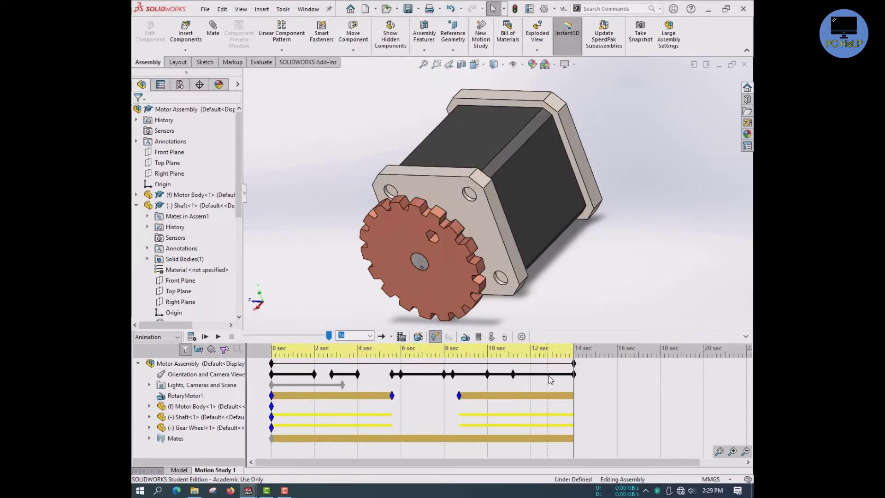
pyautogui.click(514, 375)
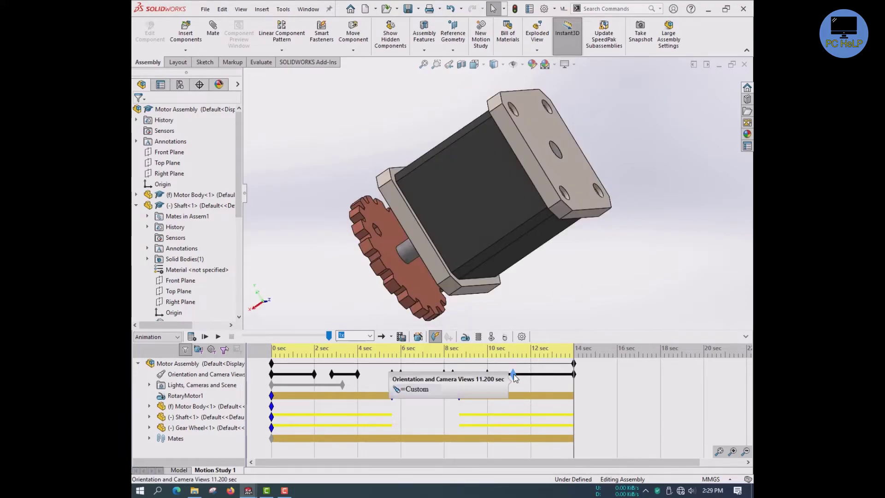
pyautogui.press('Delete')
pyautogui.click(487, 375)
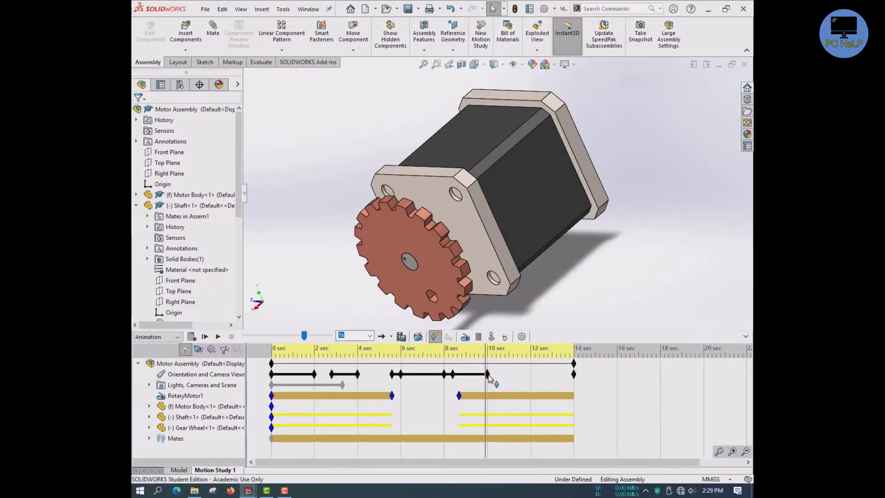
pyautogui.moveTo(483, 376)
pyautogui.mouseDown()
pyautogui.moveTo(357, 379)
pyautogui.moveTo(416, 399)
pyautogui.mouseUp()
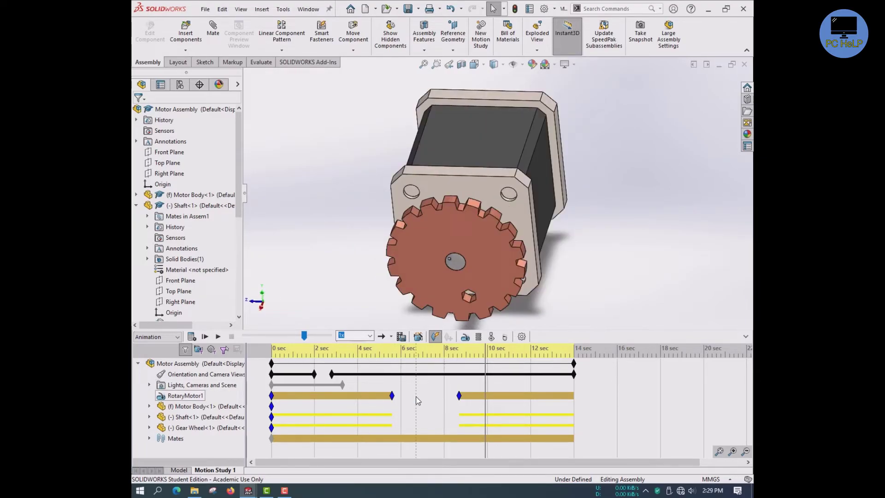
# Undo the deletions of the Orientation and Camera Views keys from 4 sec to 11.2 sec
pyautogui.hotkey('ctrl', 'z')
pyautogui.hotkey('ctrl', 'z')
pyautogui.hotkey('ctrl', 'z')
pyautogui.hotkey('ctrl', 'z')
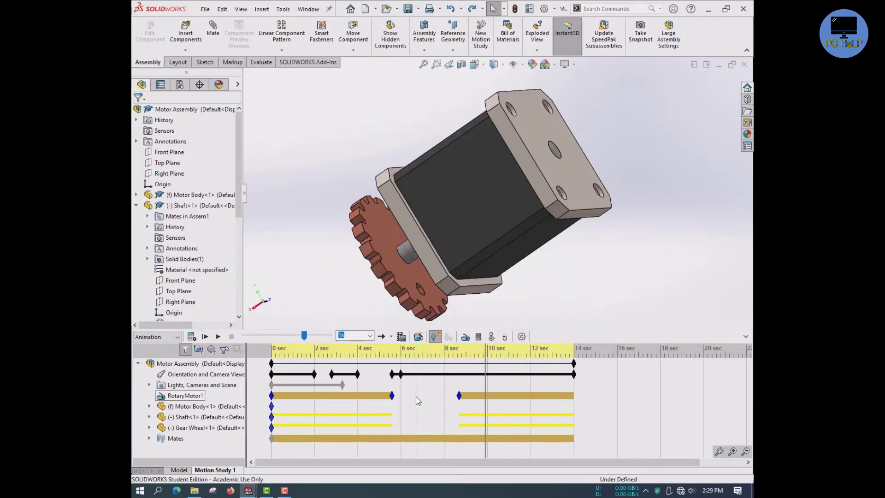
pyautogui.hotkey('ctrl', 'z')
pyautogui.hotkey('ctrl', 'z')
pyautogui.hotkey('ctrl', 'z')
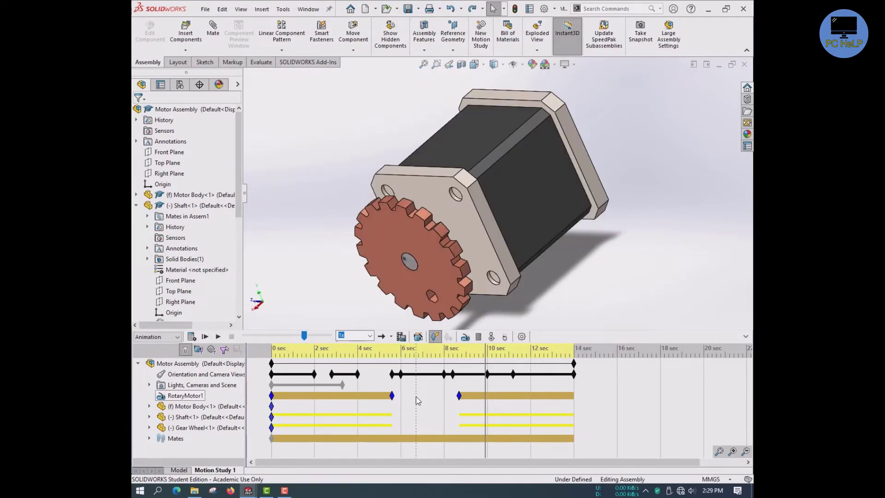
# Move the time bar to 14 sec and delete all Orientation and Camera Views keys between 0 and 14 sec
pyautogui.click(522, 364)
pyautogui.click(489, 354)
pyautogui.moveTo(501, 349); pyautogui.dragTo(576, 351)
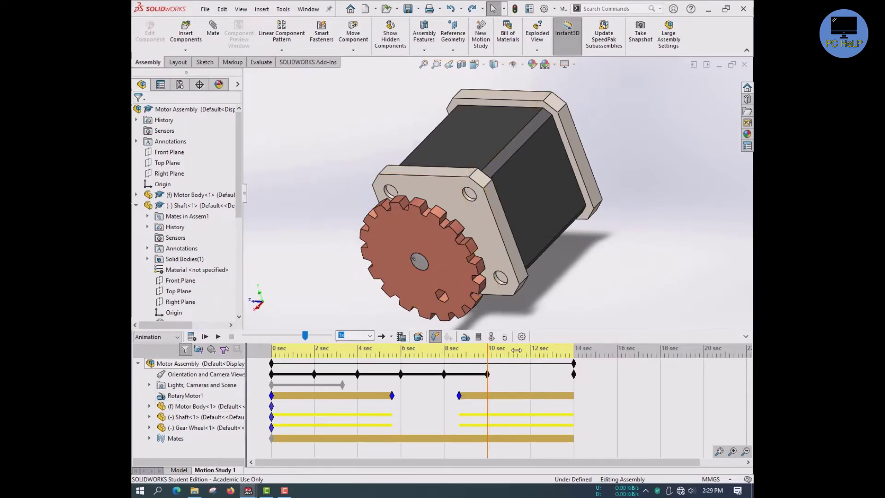
pyautogui.click(589, 402)
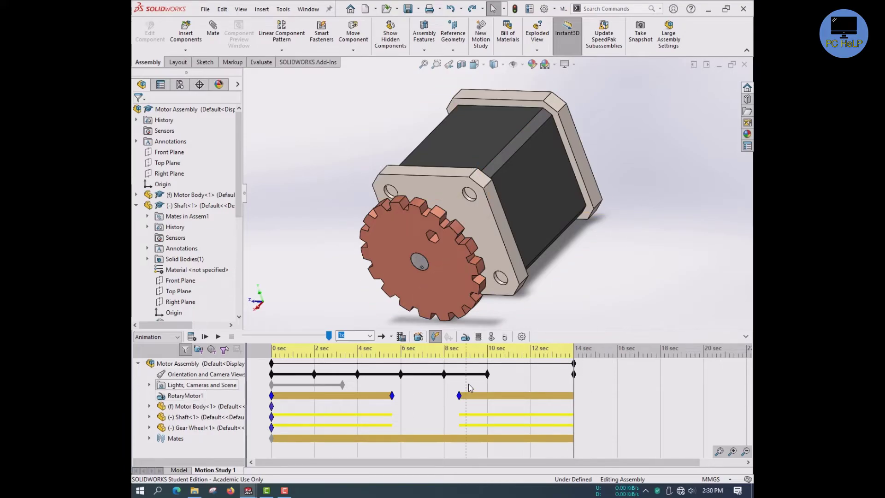
pyautogui.click(517, 406)
pyautogui.click(511, 396)
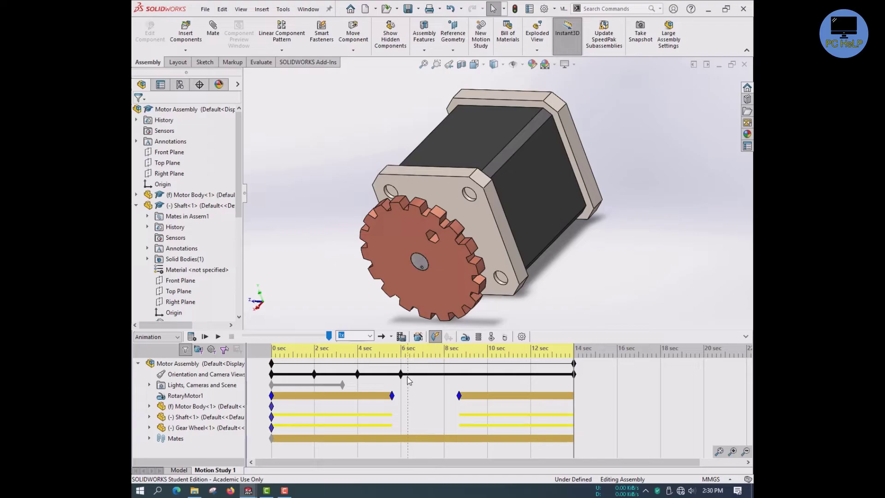
pyautogui.press('Delete')
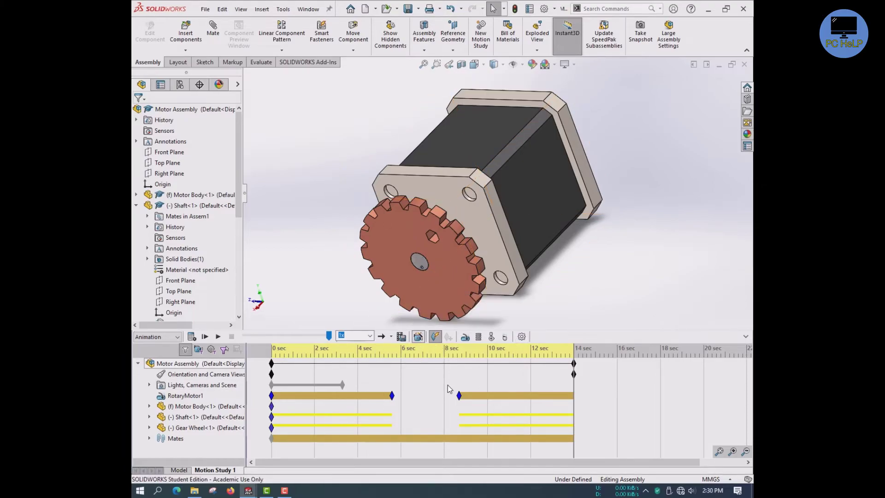
# Generate a model rotation once clockwise about the Y-axis with duration 14 and start time 0 seconds, and play it
pyautogui.click(418, 337)
pyautogui.click(473, 353)
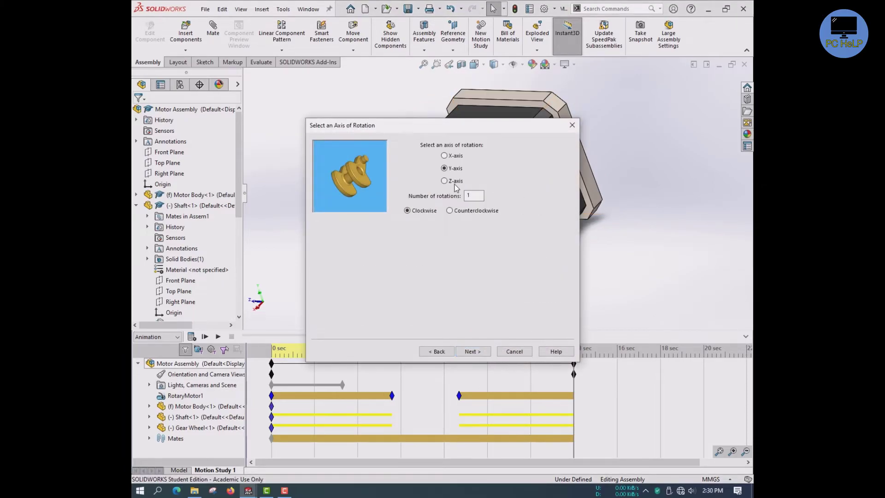
pyautogui.click(472, 352)
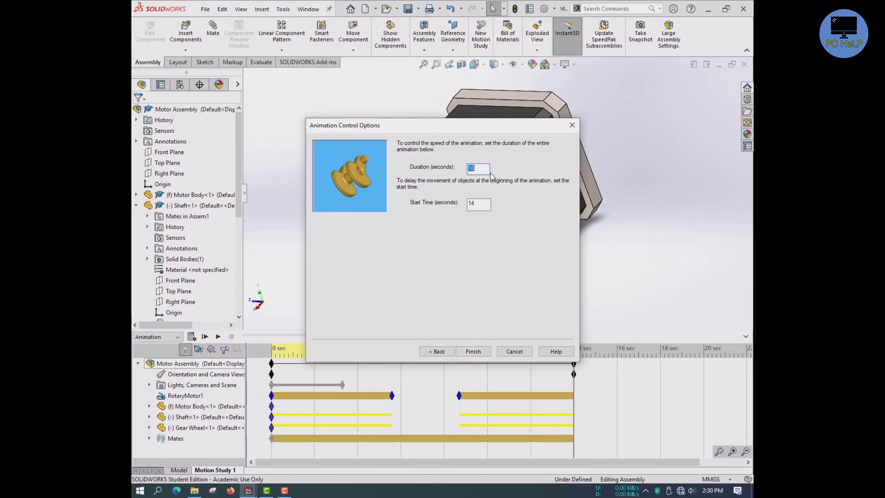
pyautogui.write('14')
pyautogui.doubleClick(487, 207)
pyautogui.write('0')
pyautogui.click(478, 352)
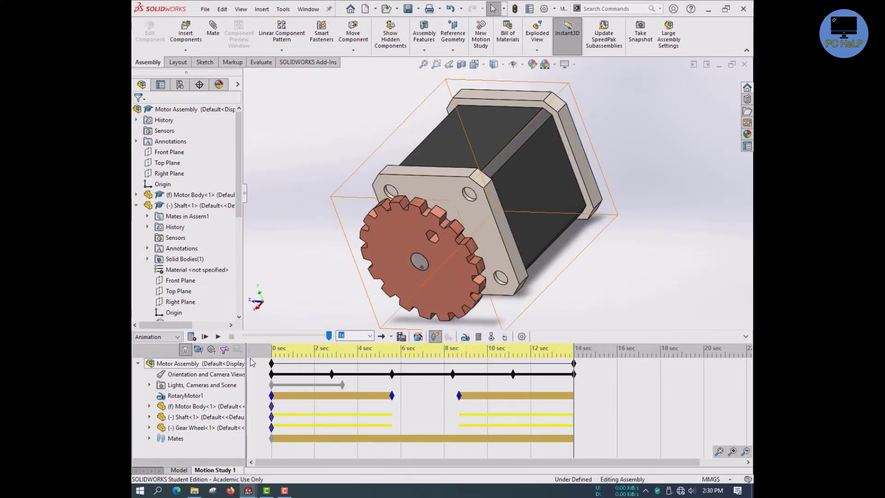
pyautogui.click(218, 337)
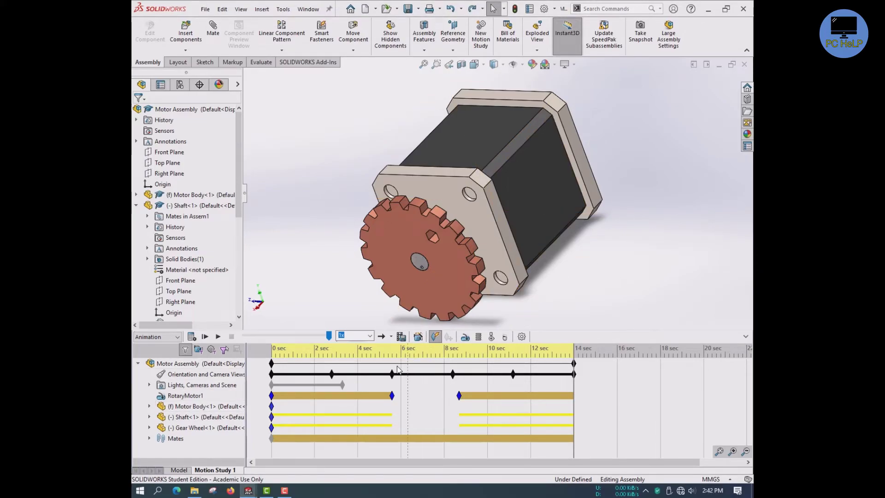
# Start an exploded view and add a regular step that moves the gear wheel about 78 mm along X away from the motor
pyautogui.click(418, 336)
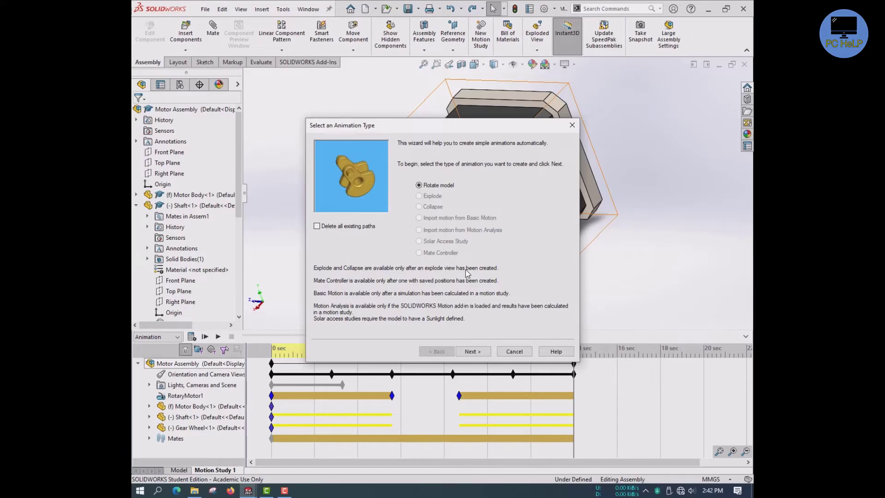
pyautogui.click(528, 351)
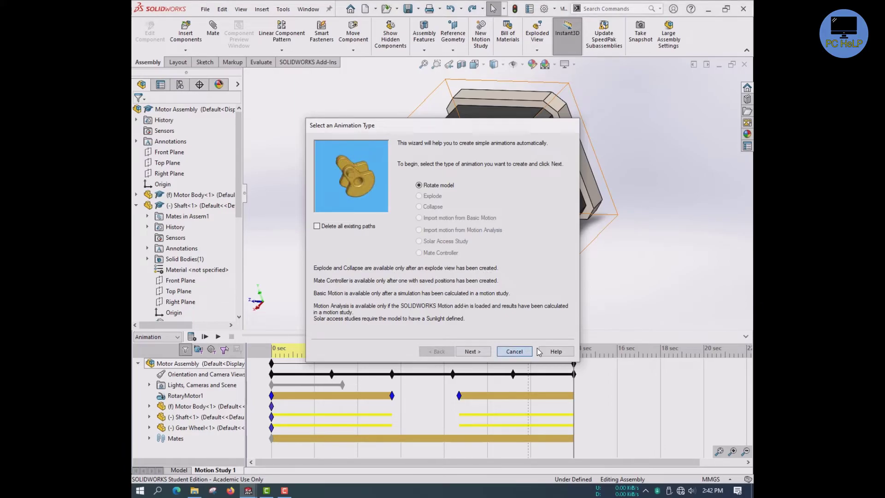
pyautogui.click(538, 52)
pyautogui.click(558, 61)
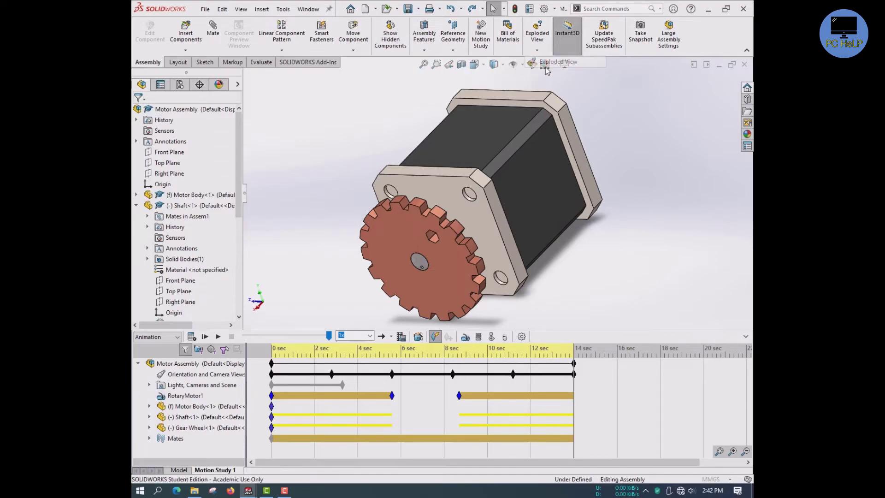
pyautogui.click(161, 196)
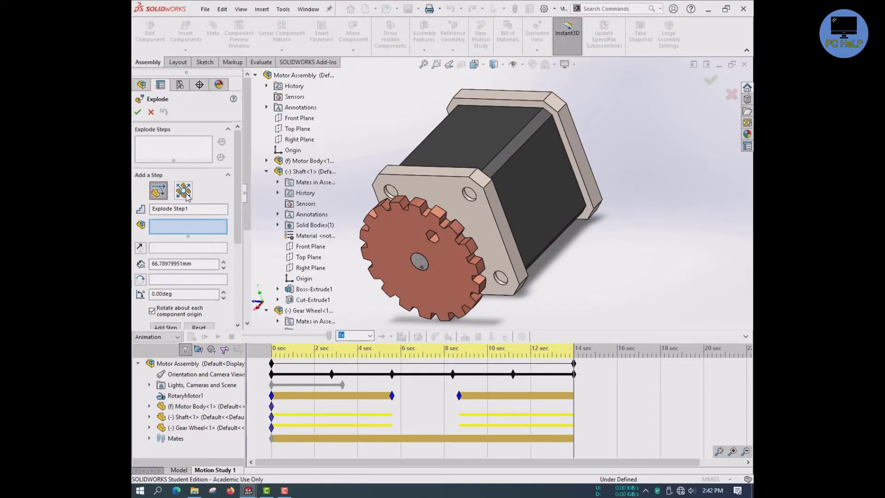
pyautogui.click(190, 196)
pyautogui.click(161, 196)
pyautogui.click(189, 196)
pyautogui.click(161, 197)
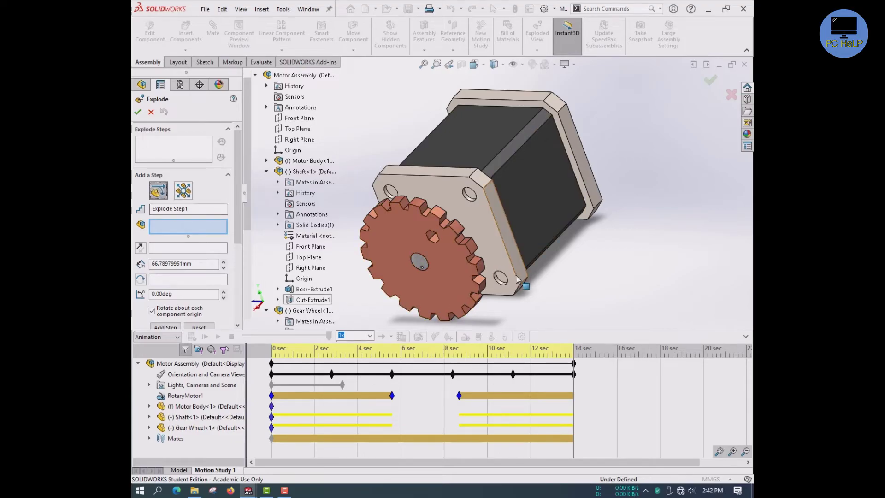
pyautogui.scroll(-2, 389, 254)
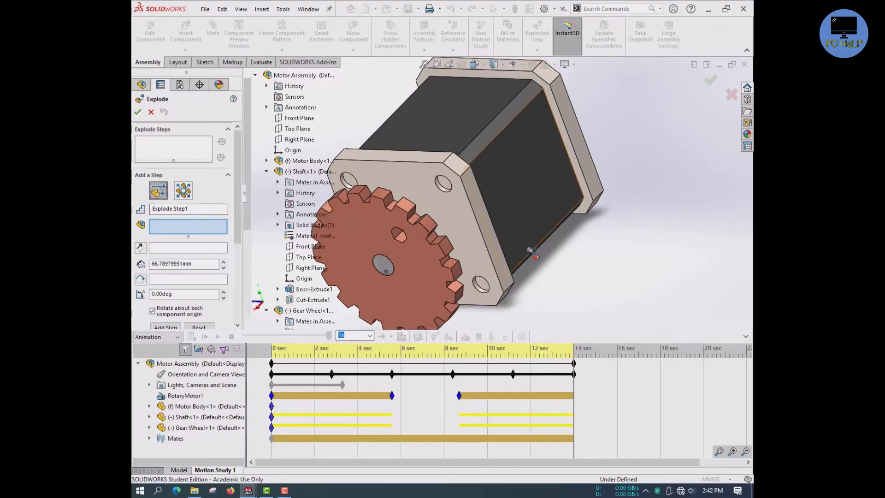
pyautogui.scroll(3, 422, 228)
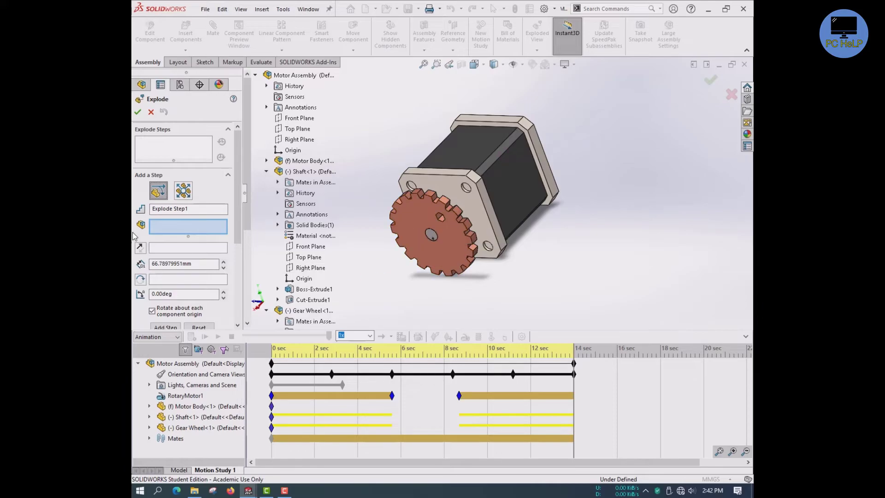
pyautogui.click(411, 221)
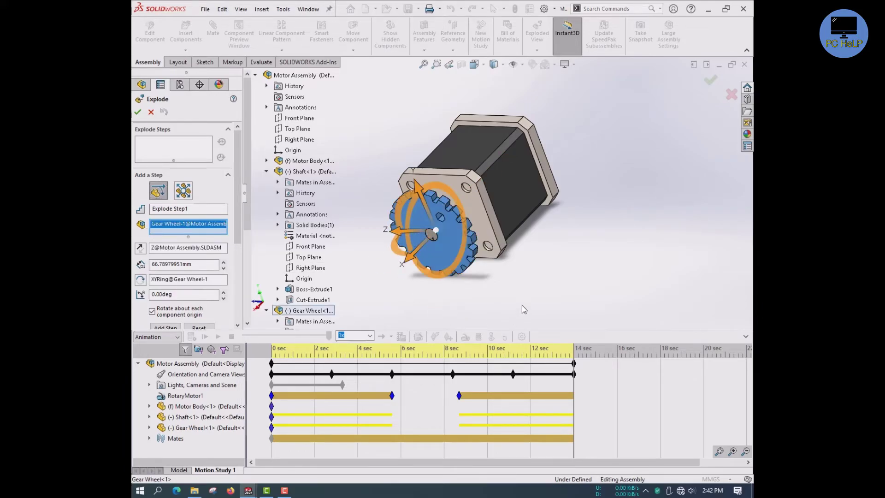
pyautogui.moveTo(417, 255); pyautogui.dragTo(394, 280)
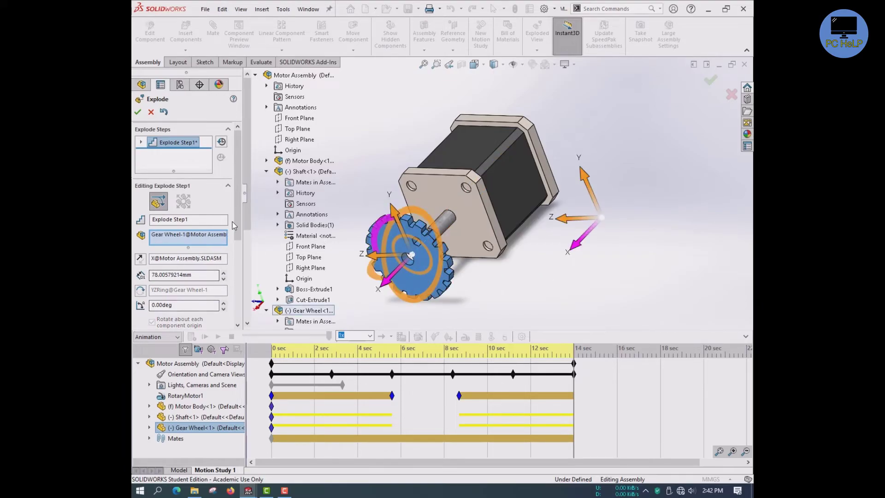
pyautogui.scroll(-3, 230, 226)
pyautogui.click(182, 275)
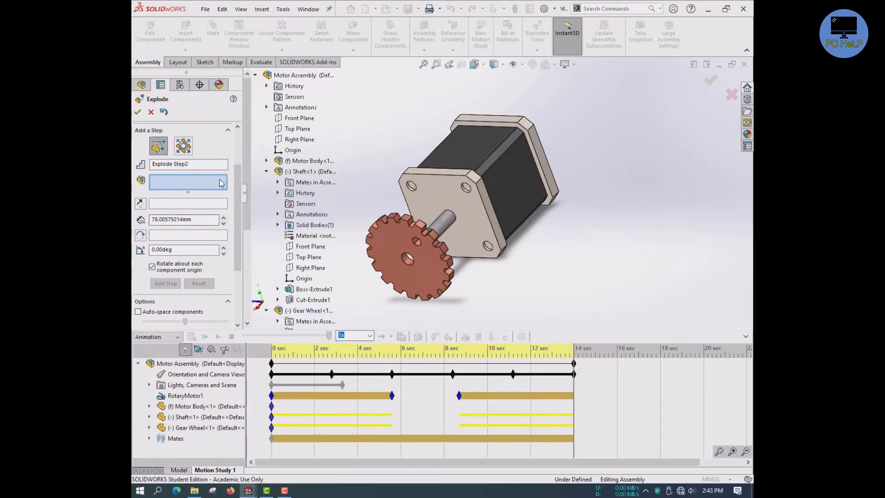
# Add an explode step that moves the motor body about 216 mm along X away from the gear wheel
pyautogui.click(509, 189)
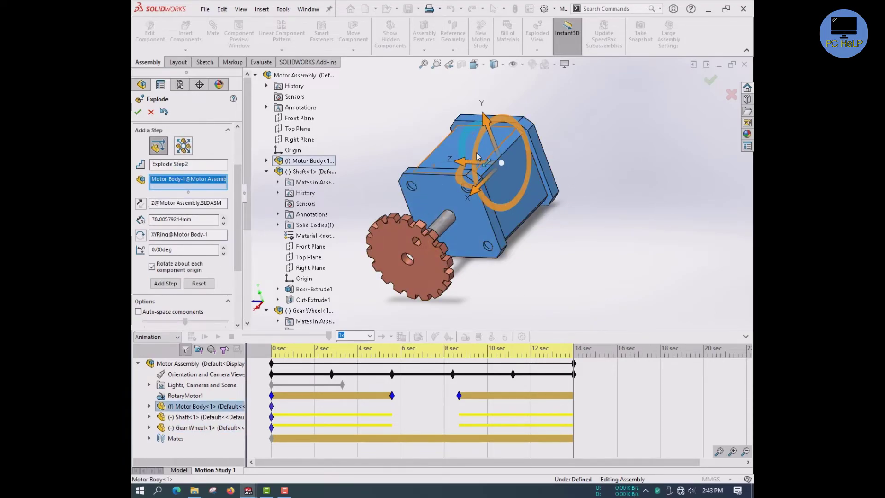
pyautogui.moveTo(492, 170); pyautogui.dragTo(570, 114)
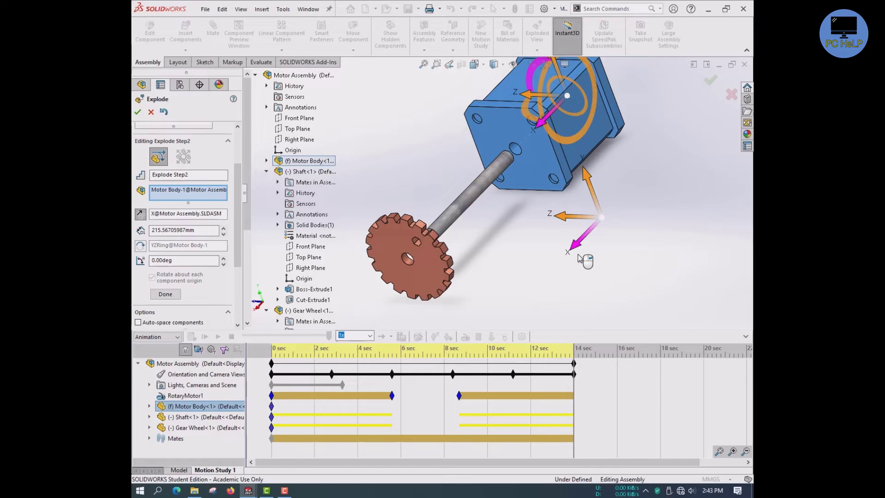
pyautogui.click(165, 294)
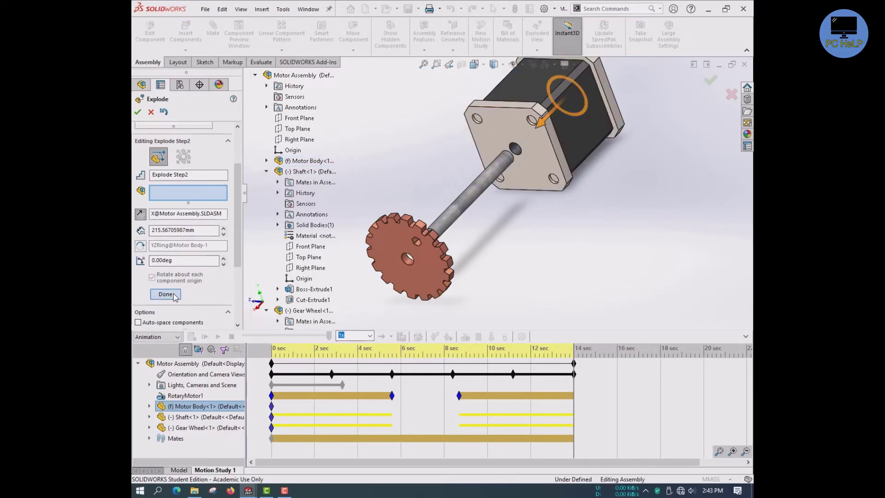
# Add an explode step that moves the shaft about 187 mm downward along Y, and finish the exploded view
pyautogui.click(461, 196)
pyautogui.moveTo(521, 178); pyautogui.dragTo(563, 270)
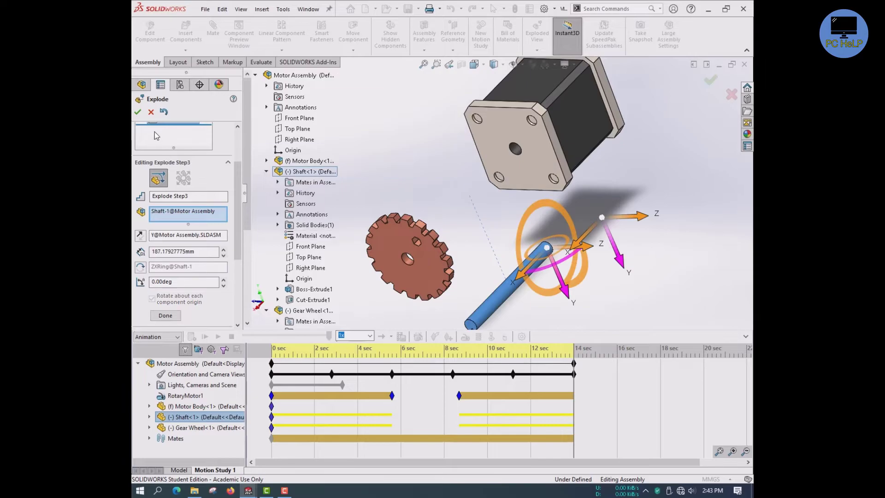
pyautogui.scroll(-3, 216, 244)
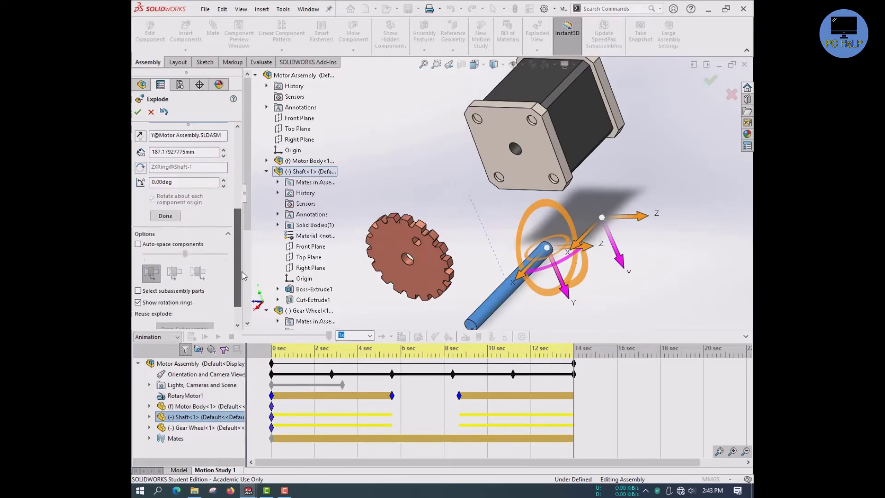
pyautogui.click(165, 227)
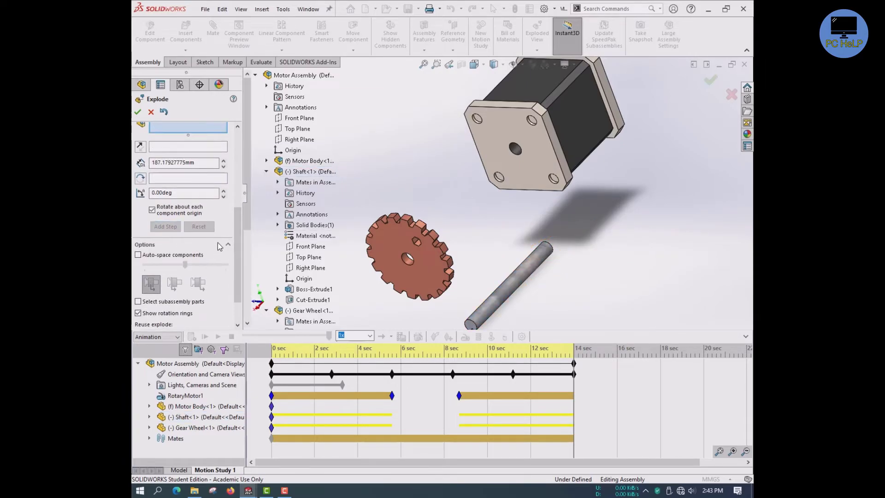
pyautogui.click(138, 113)
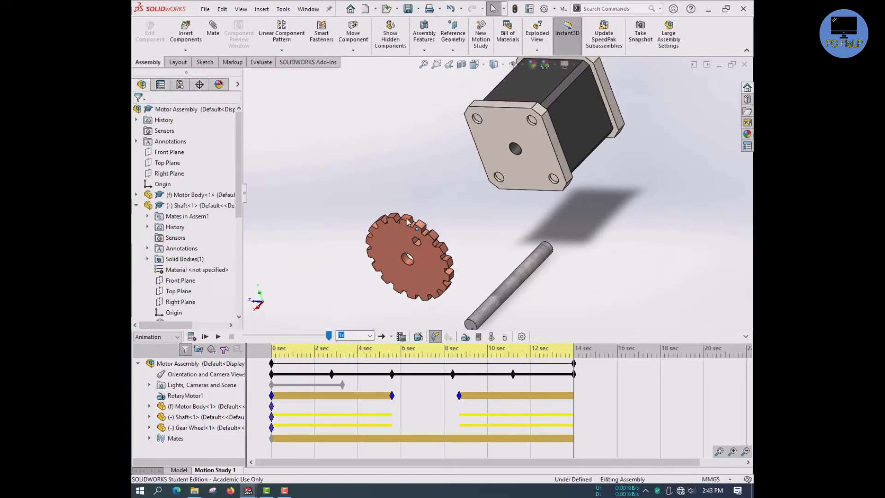
# Generate an explode animation with a duration of 10 seconds and start time 0, and calculate the motion study
pyautogui.click(418, 337)
pyautogui.click(431, 197)
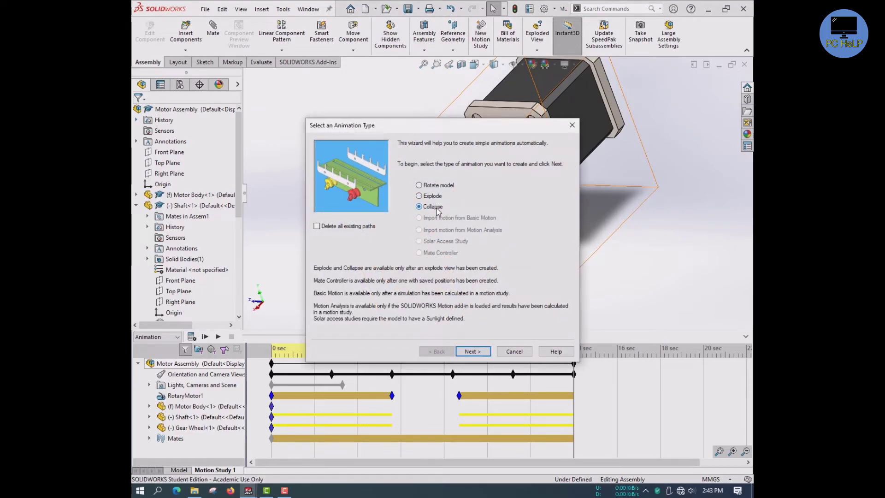
pyautogui.click(434, 197)
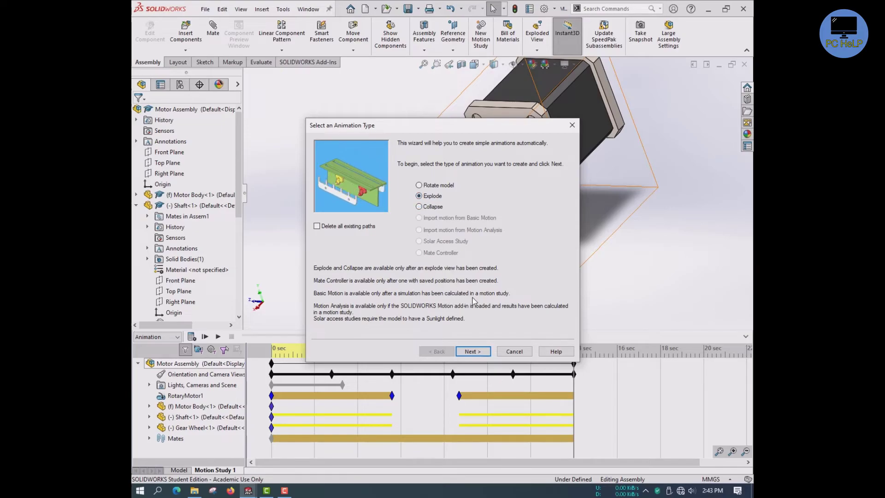
pyautogui.click(473, 351)
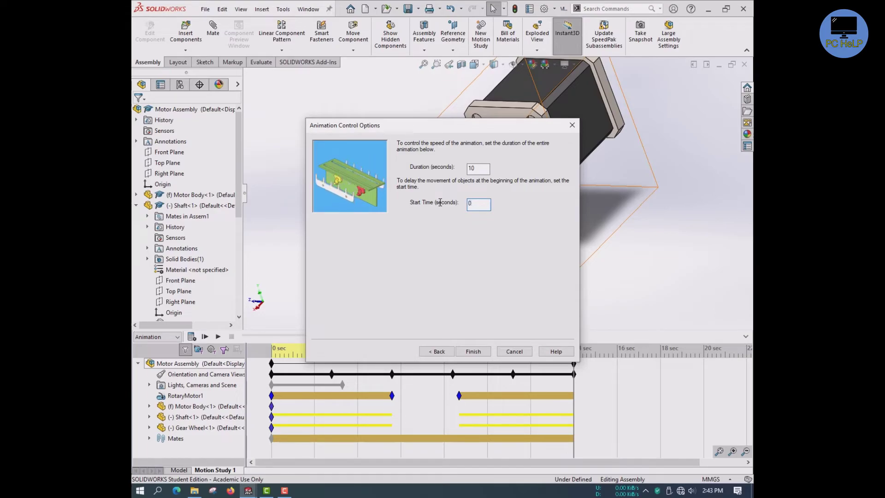
pyautogui.click(473, 351)
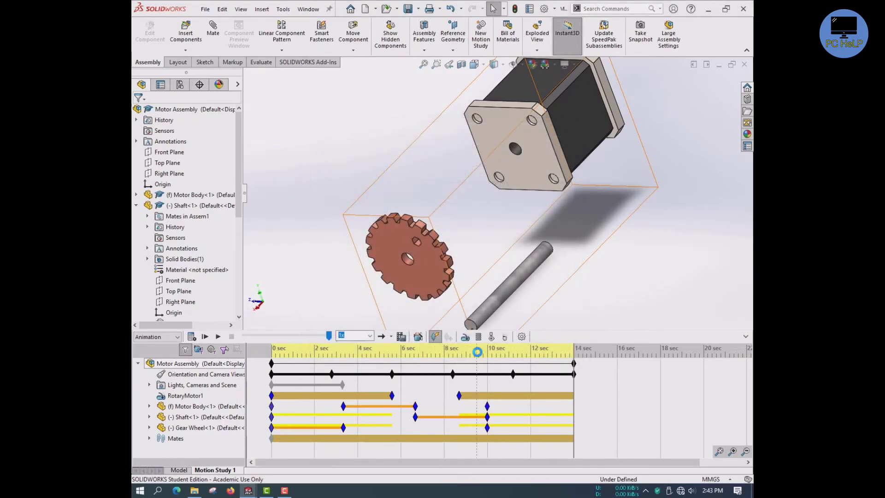
pyautogui.click(191, 337)
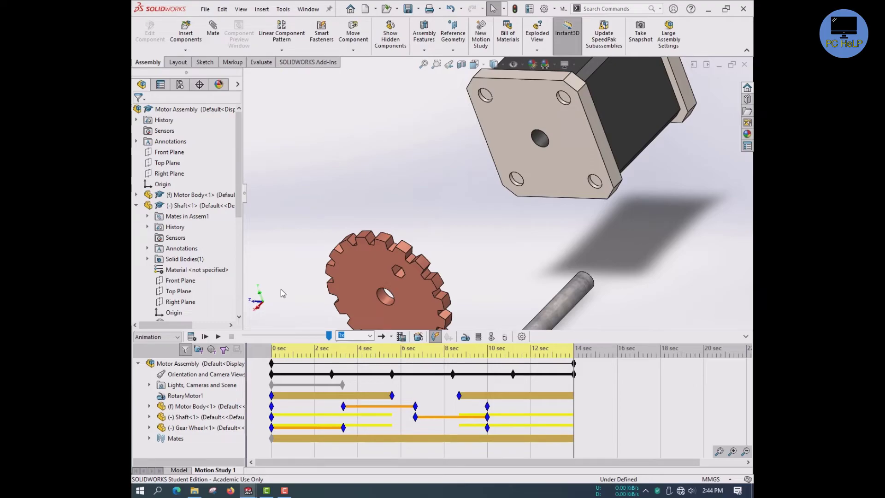
# Generate a collapse animation with a duration of 4 seconds and a start time of 10 seconds
pyautogui.click(418, 336)
pyautogui.click(431, 207)
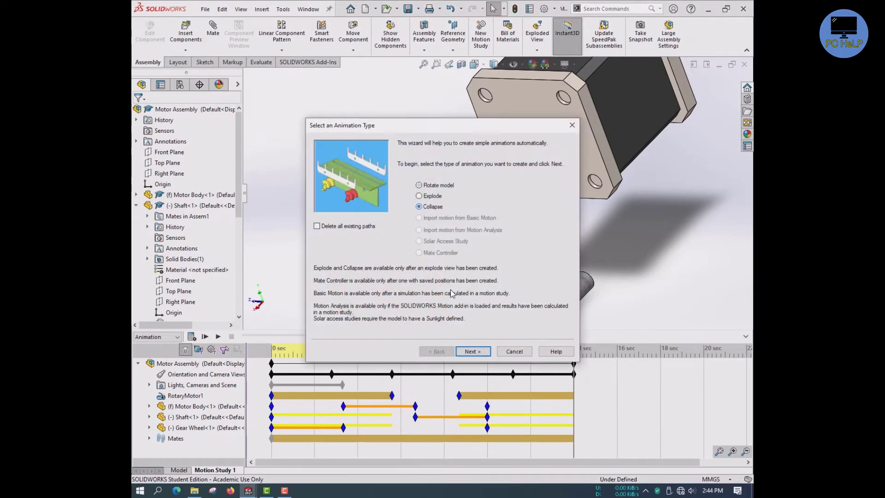
pyautogui.click(473, 351)
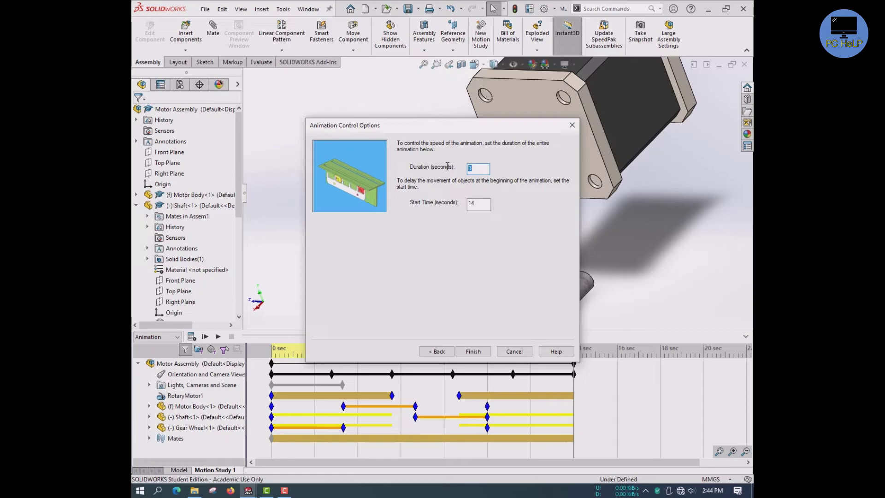
pyautogui.write('4')
pyautogui.press('Tab')
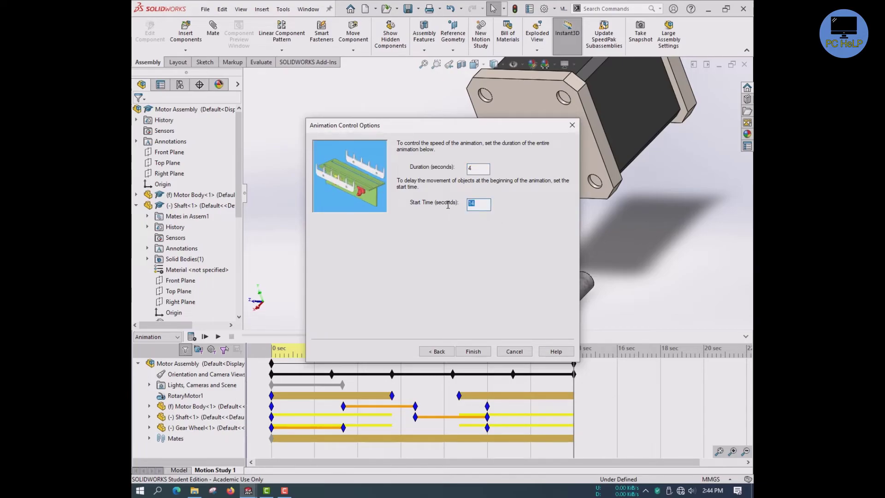
pyautogui.write('10')
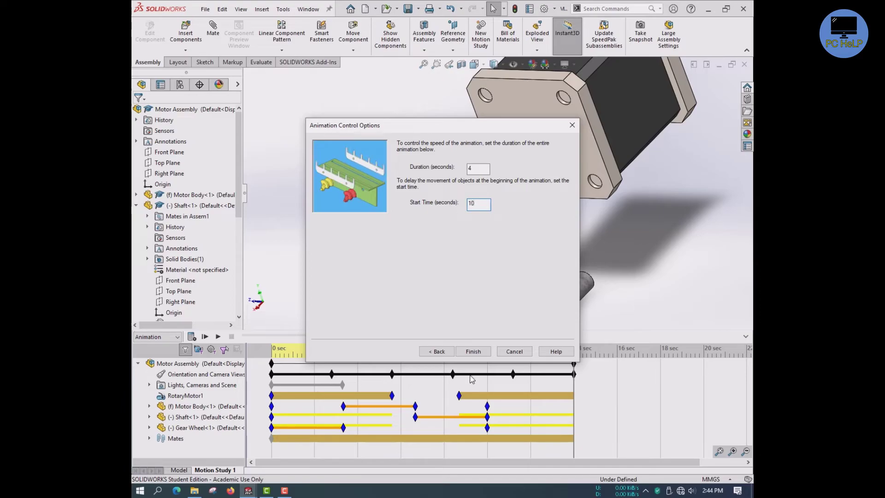
pyautogui.click(474, 352)
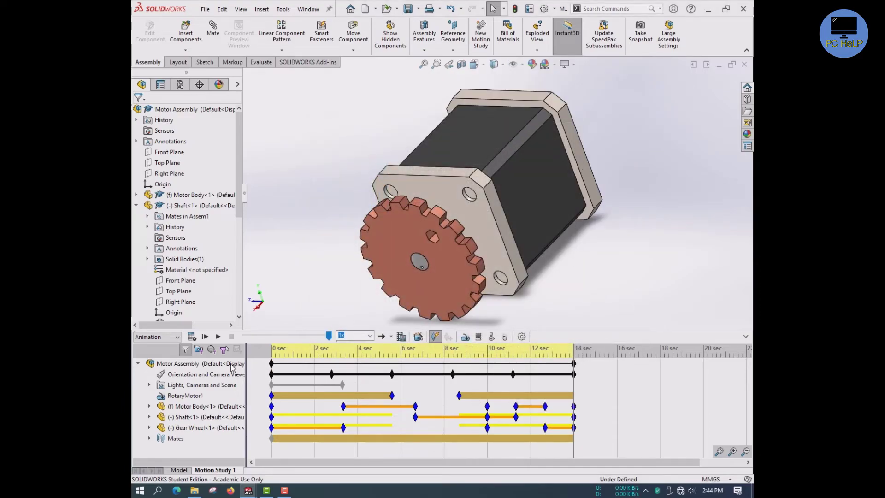
# Calculate the motion study with the explode and collapse animations included
pyautogui.click(194, 340)
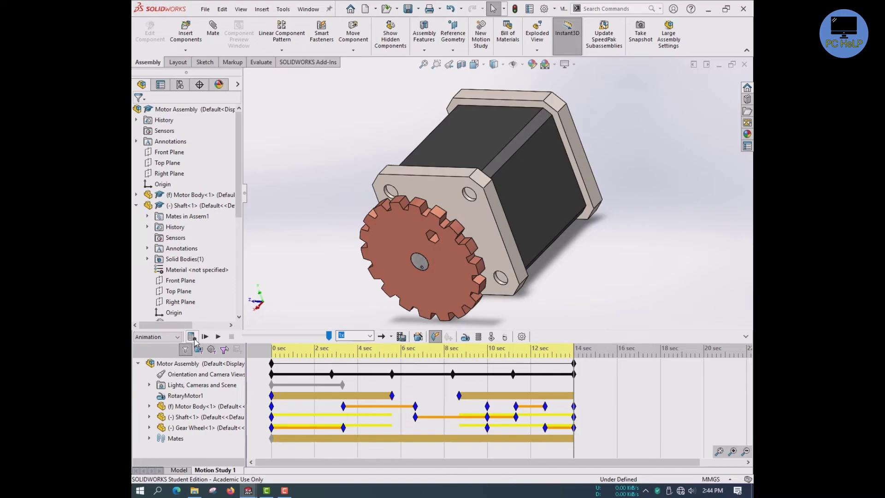
# Try a radial explode step on the gear wheel and the motor body, spreading them outward along the direction arrow
pyautogui.click(537, 50)
pyautogui.click(553, 61)
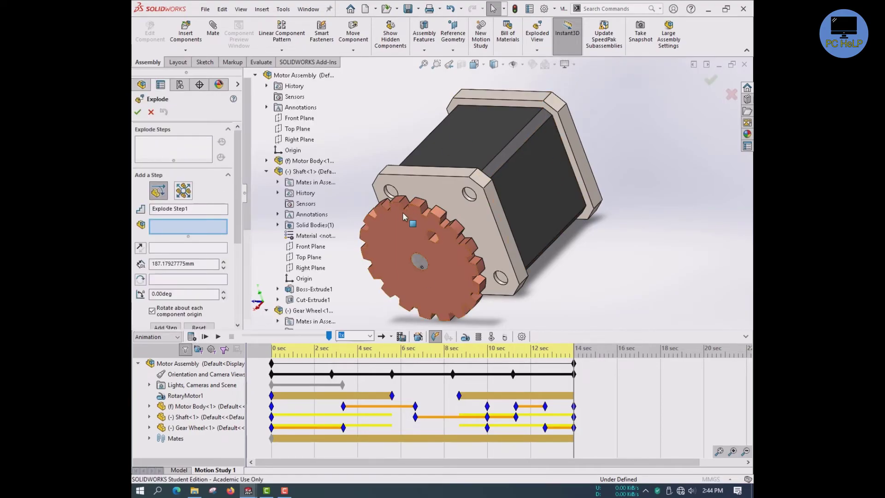
pyautogui.click(185, 191)
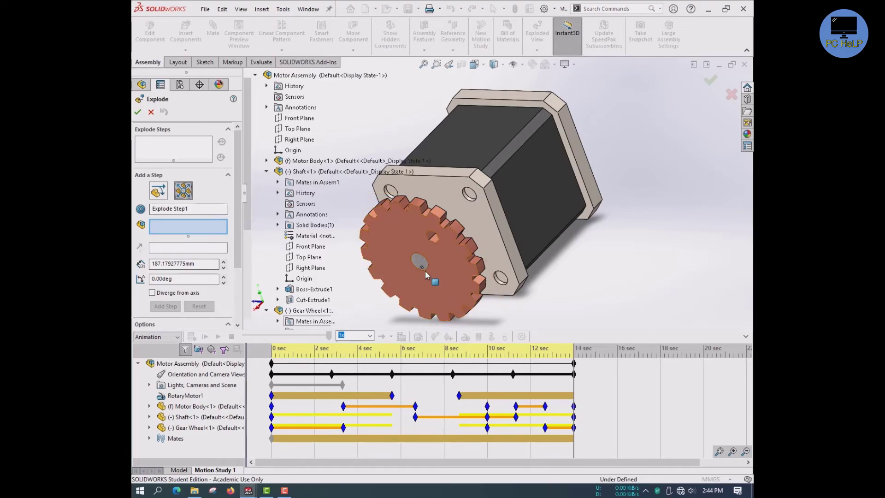
pyautogui.click(401, 246)
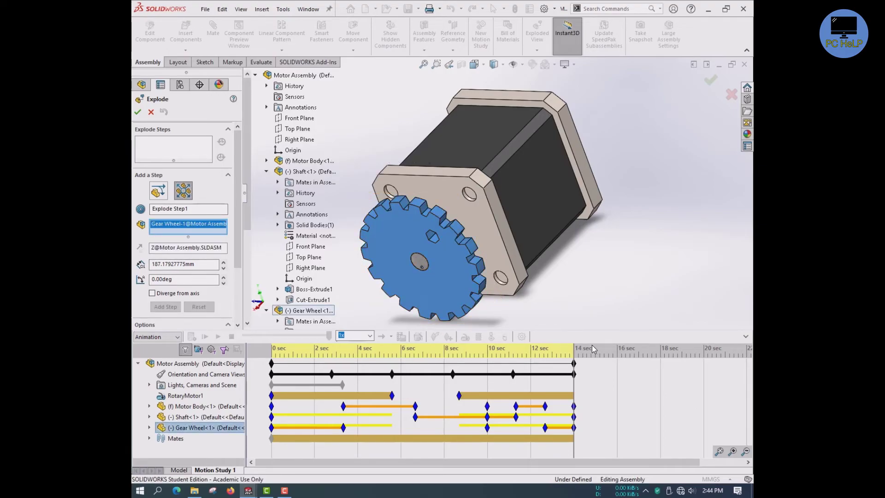
pyautogui.click(477, 224)
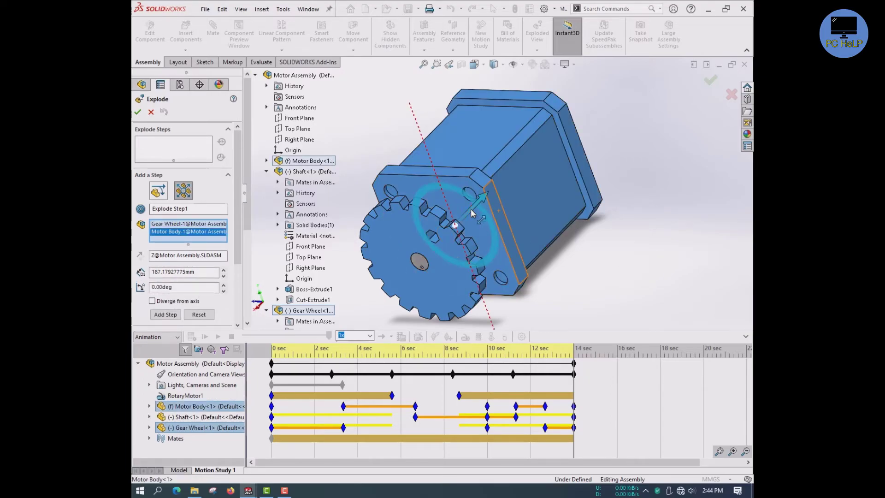
pyautogui.moveTo(481, 210); pyautogui.dragTo(563, 168)
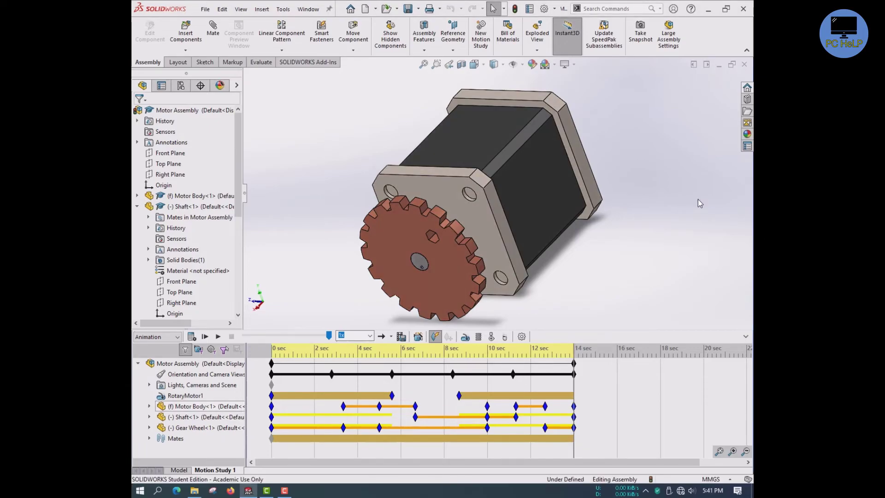
# Start saving the animation to a file and set its type to MP4 Video file (*.mp4)
pyautogui.click(401, 337)
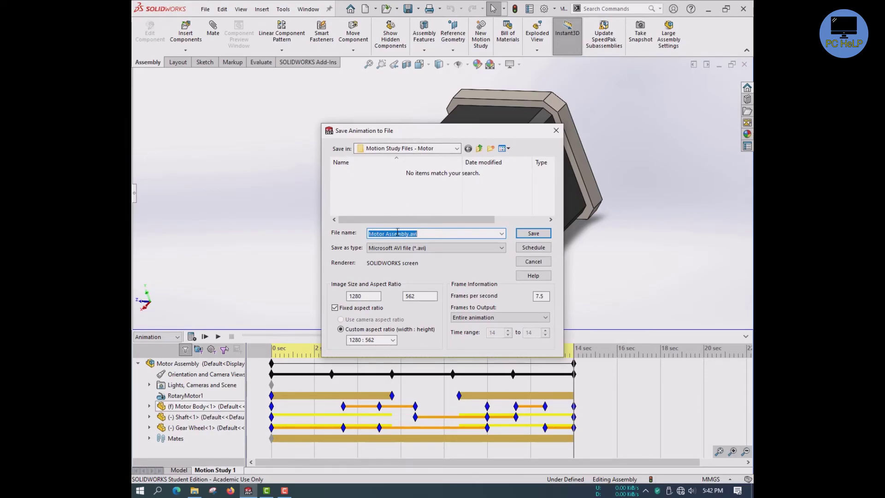
pyautogui.click(398, 249)
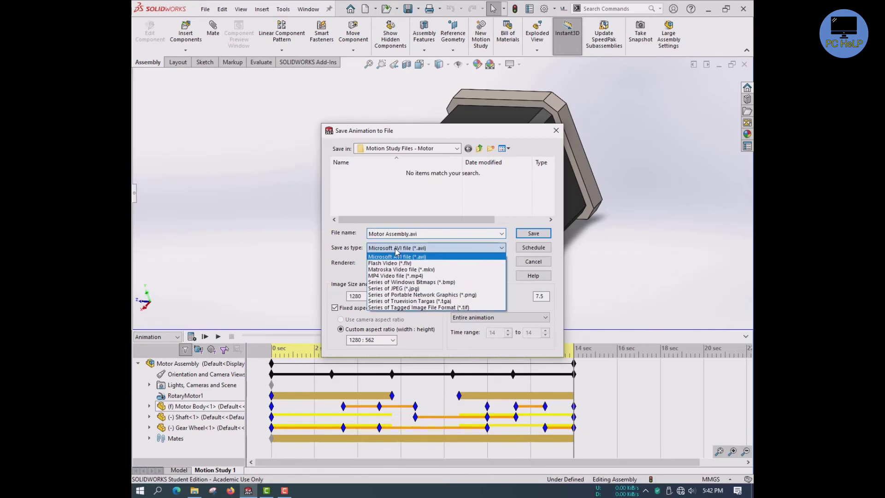
pyautogui.click(394, 275)
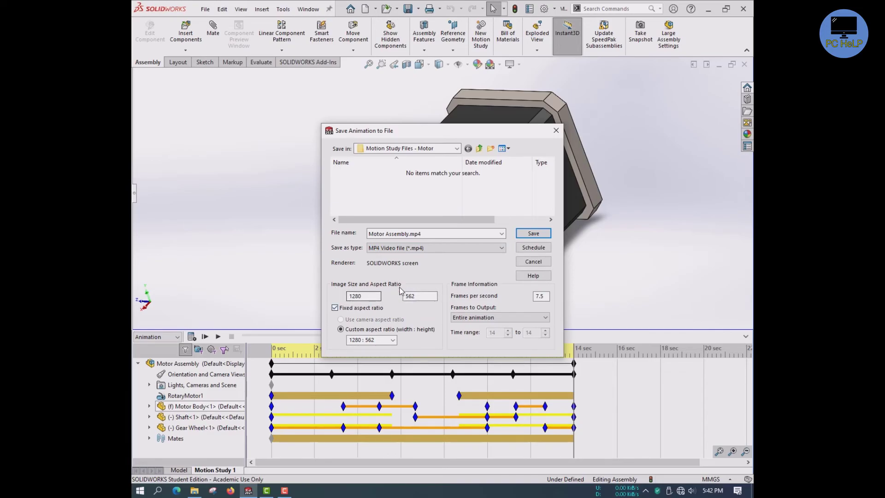
# Turn off the fixed aspect ratio and set the output image size to 1920 by 1080
pyautogui.click(393, 340)
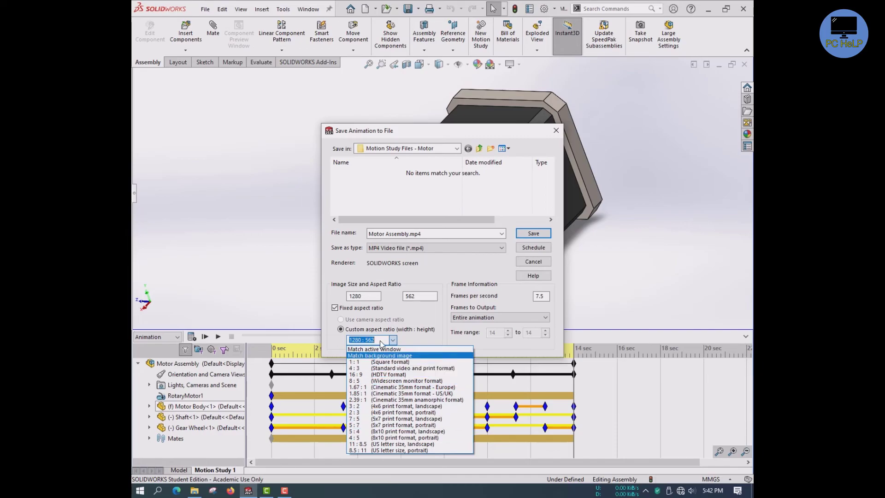
pyautogui.click(369, 308)
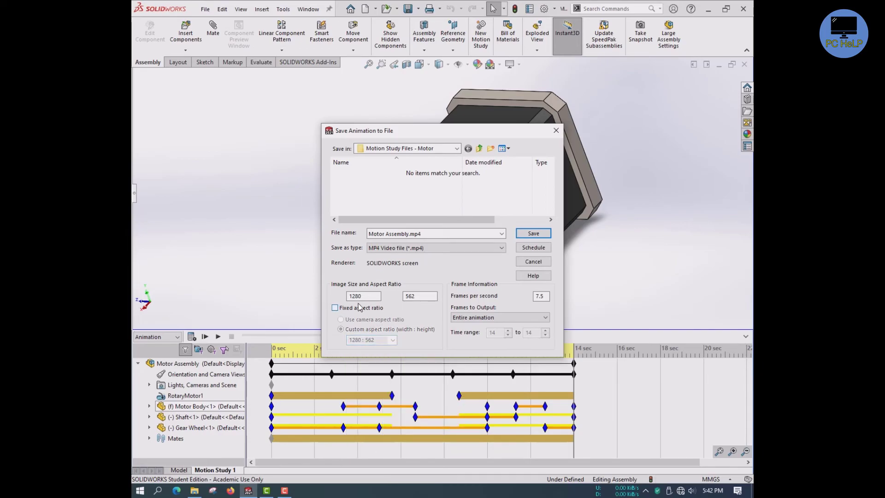
pyautogui.moveTo(370, 296); pyautogui.dragTo(336, 296)
pyautogui.press('Tab')
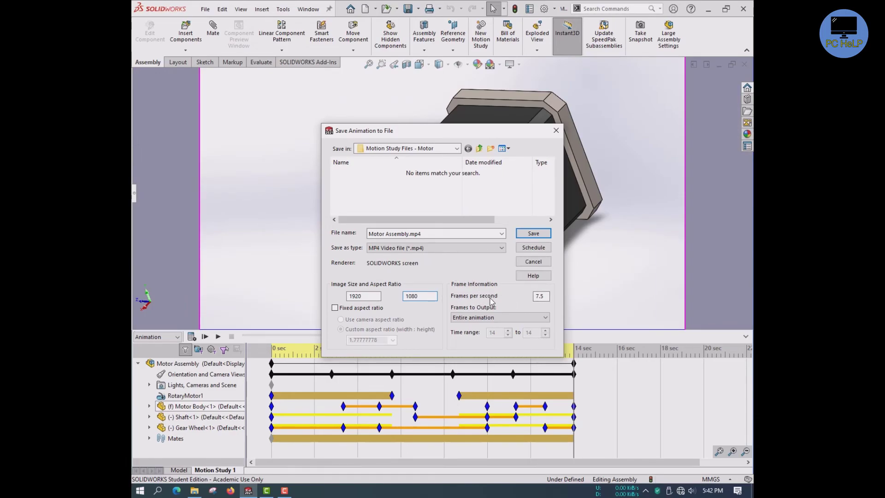
# Set the frame rate to 60 frames per second, output the entire animation, and save it as Motor Assembly.mp4
pyautogui.doubleClick(534, 297)
pyautogui.click(462, 319)
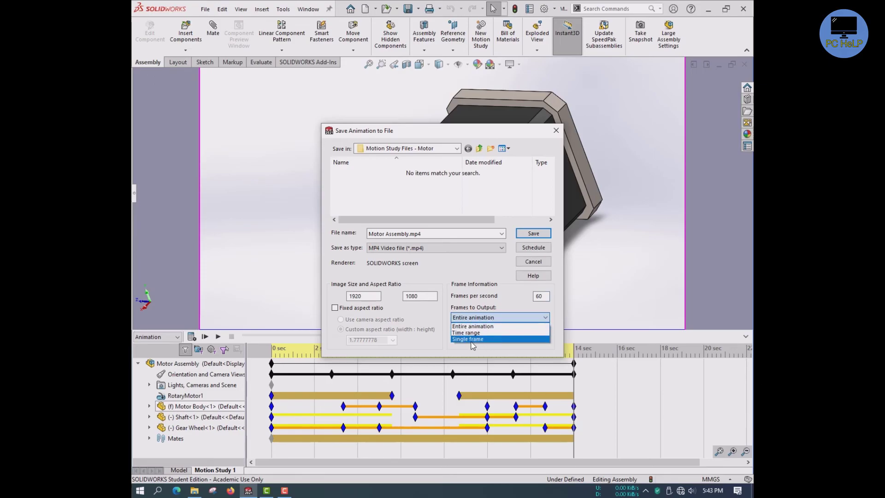
pyautogui.click(510, 326)
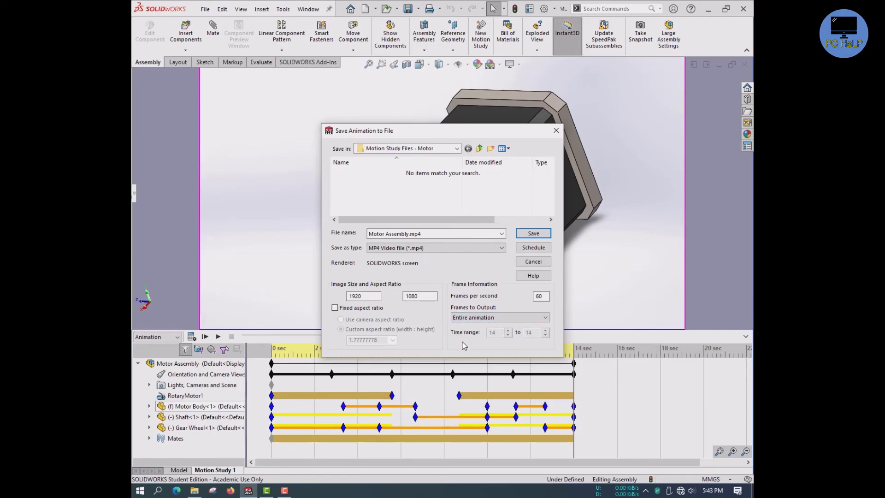
pyautogui.click(529, 234)
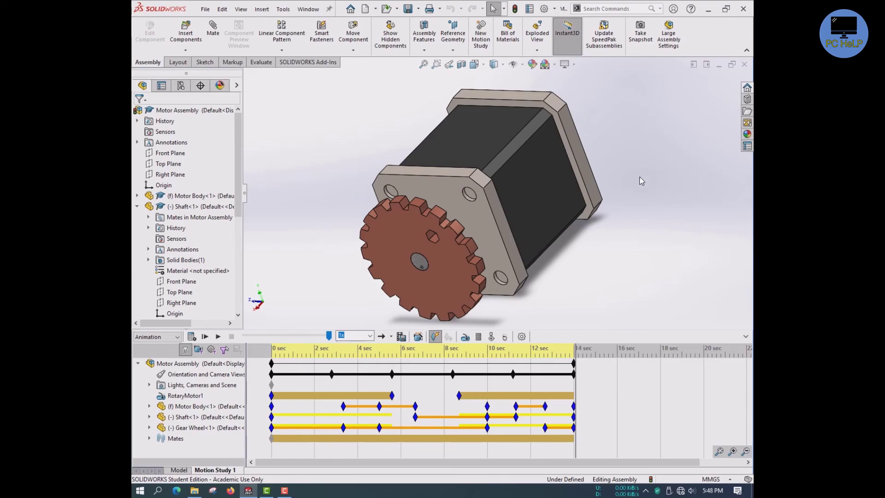
# Switch to File Explorer's Motion Study Files - Motor folder and open Motor Assembly.mp4 with a chosen video player
pyautogui.click(196, 491)
pyautogui.click(400, 359)
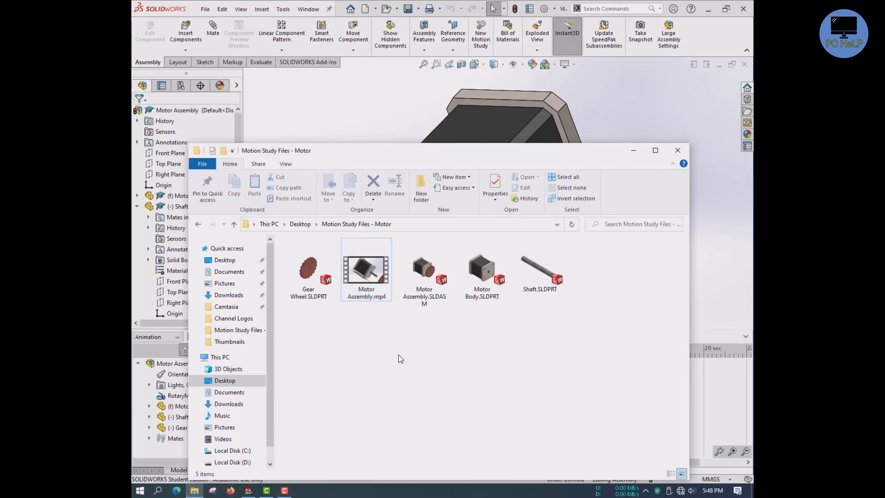
pyautogui.click(371, 280)
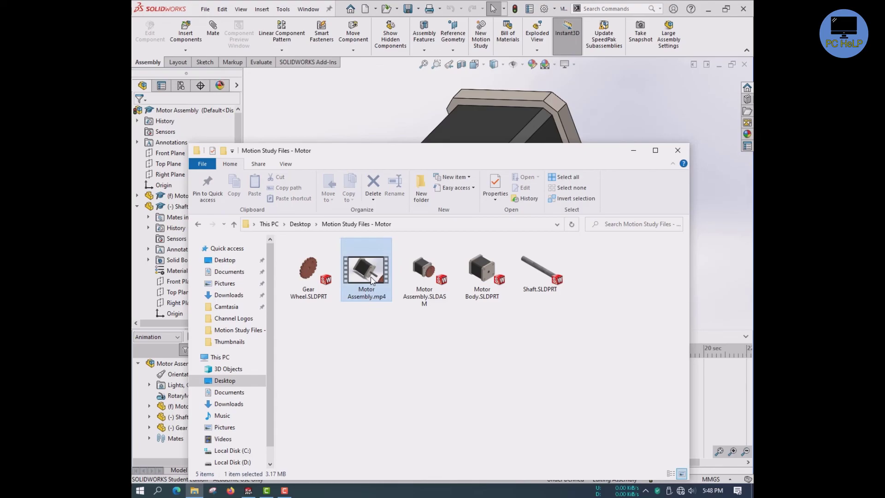
pyautogui.rightClick(372, 279)
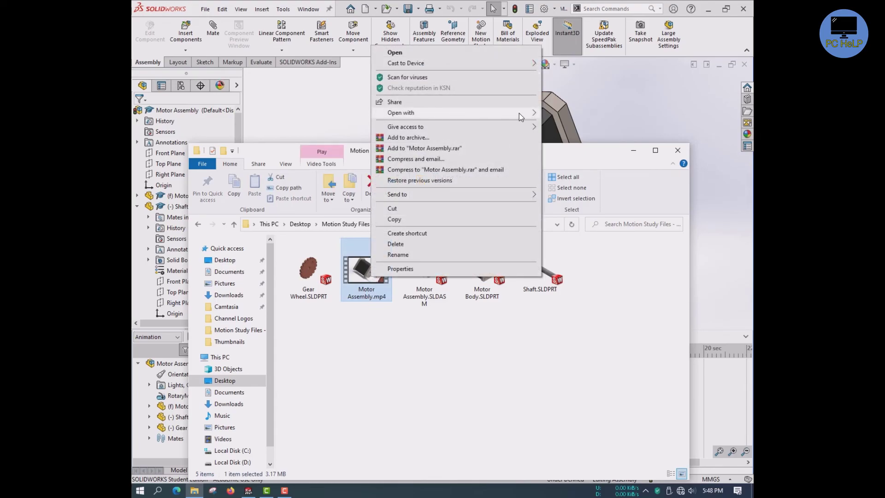
pyautogui.moveTo(519, 117)
pyautogui.click(584, 147)
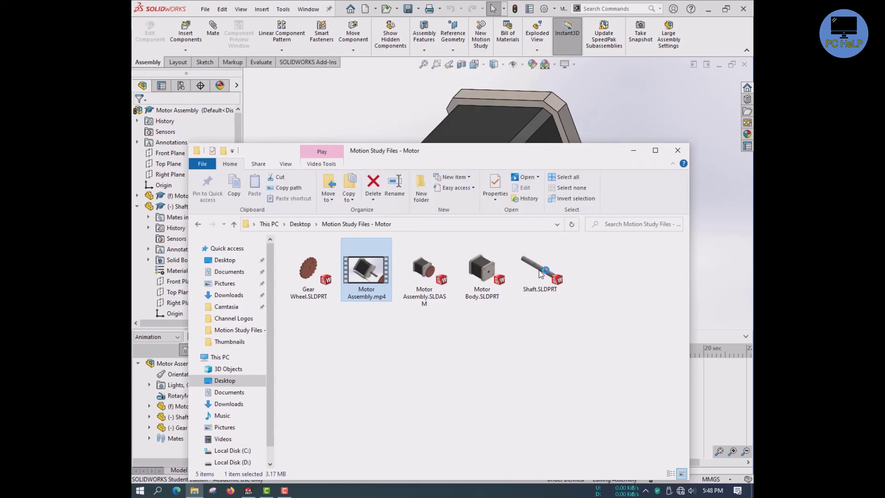